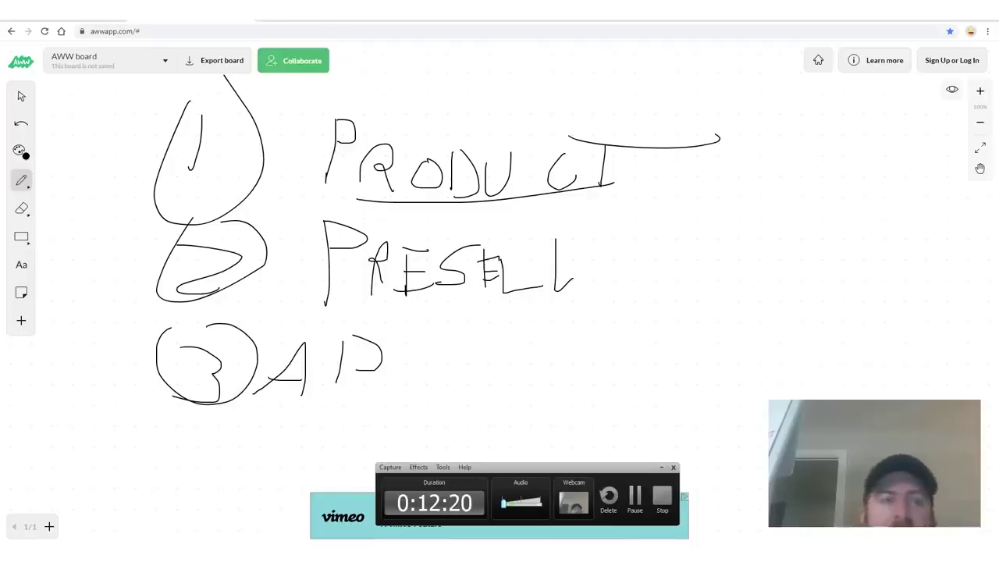
- Switch to the Digistore24 affiliate signup page and review the products it offers for promotion
key(ctrl+Tab)
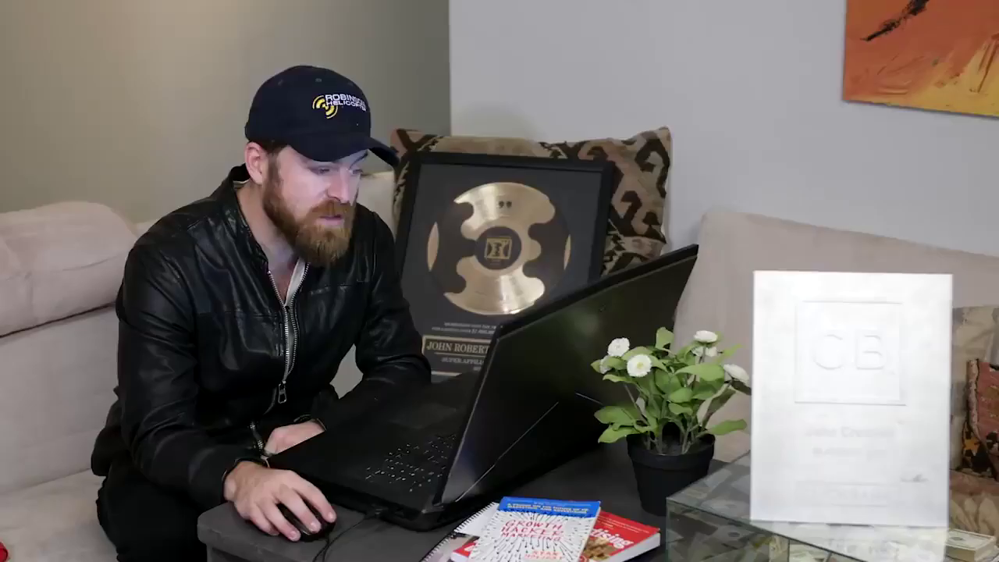
click(468, 376)
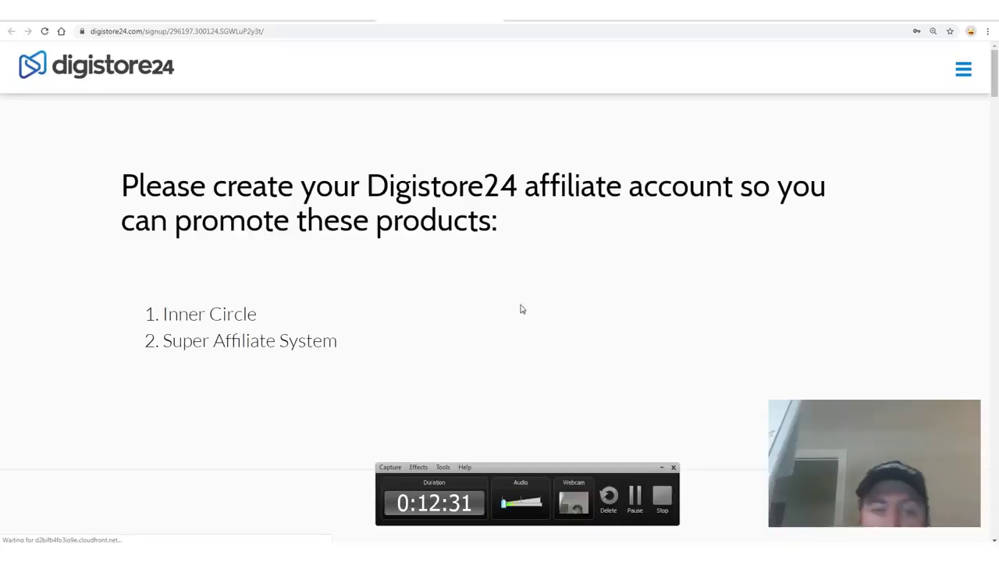
scroll(264, 304, down, 8)
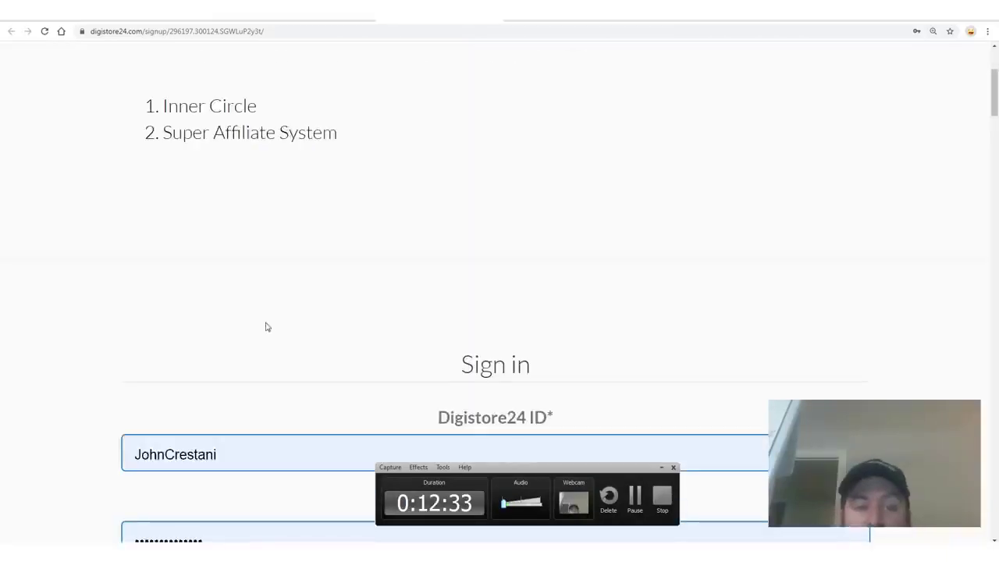
scroll(375, 307, up, 8)
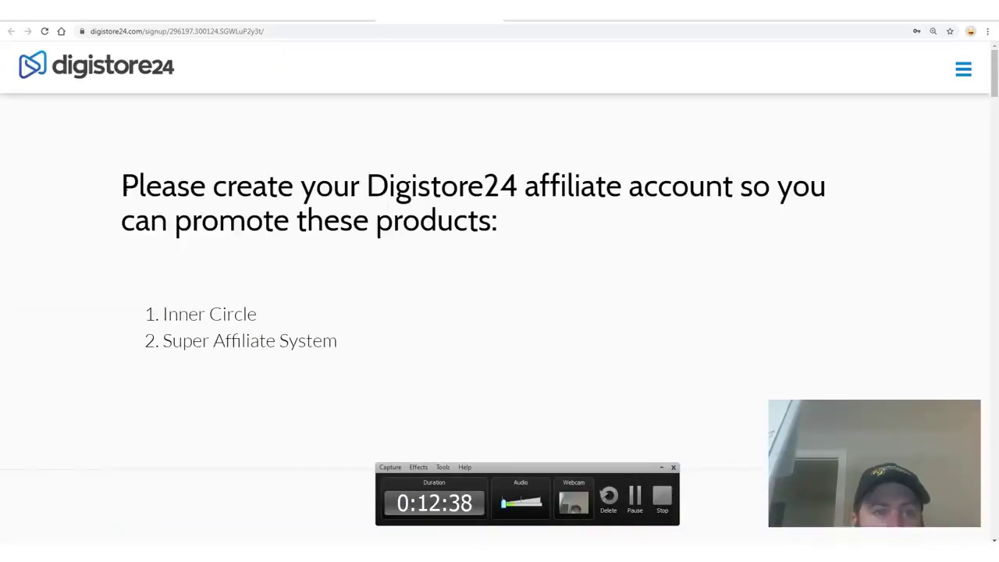
drag(121, 186, 530, 211)
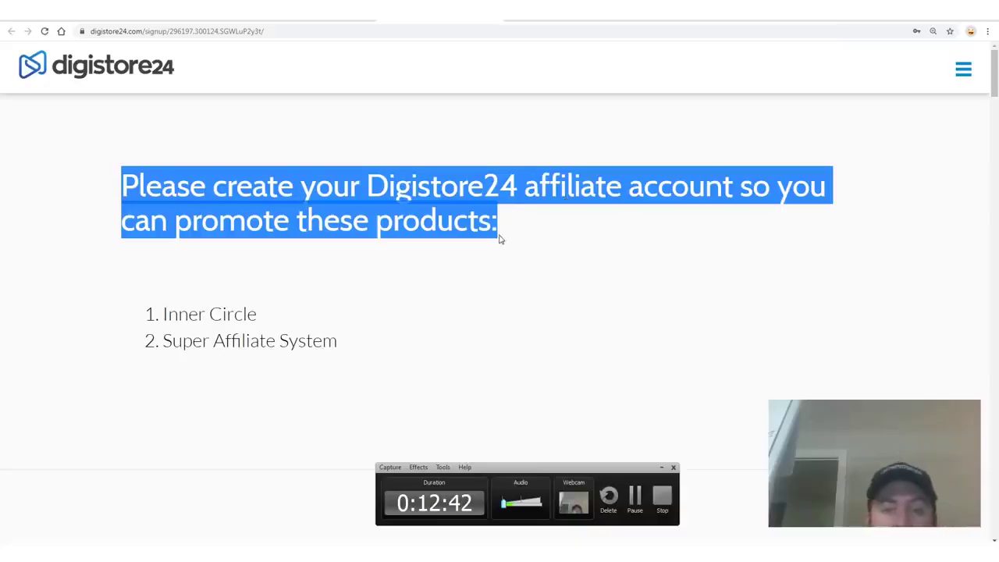
click(501, 240)
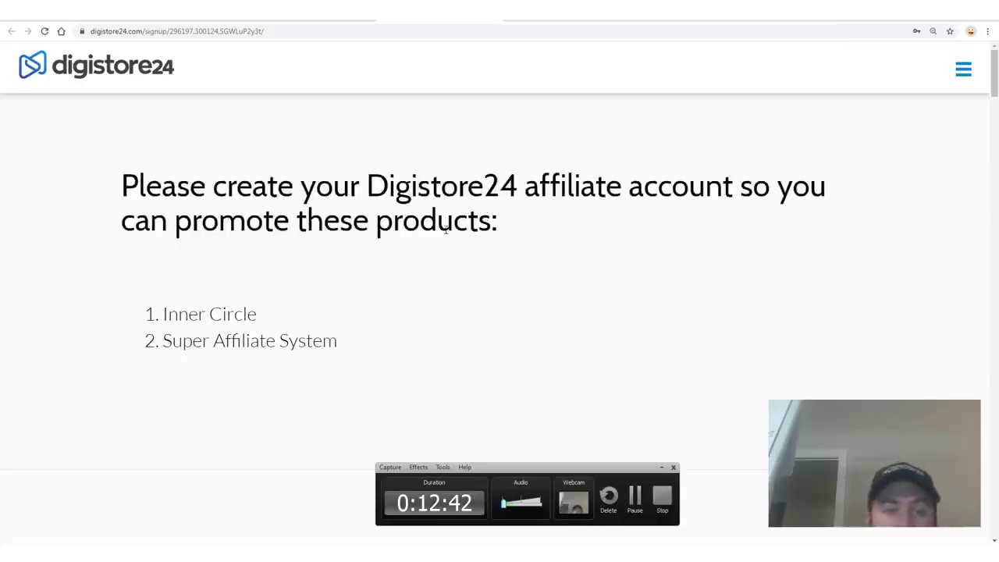
- Examine the Digistore24 signup form, from the sign-in fields and account type through email, password and personal info
scroll(468, 281, down, 10)
scroll(505, 287, up, 2)
scroll(504, 287, up, 5)
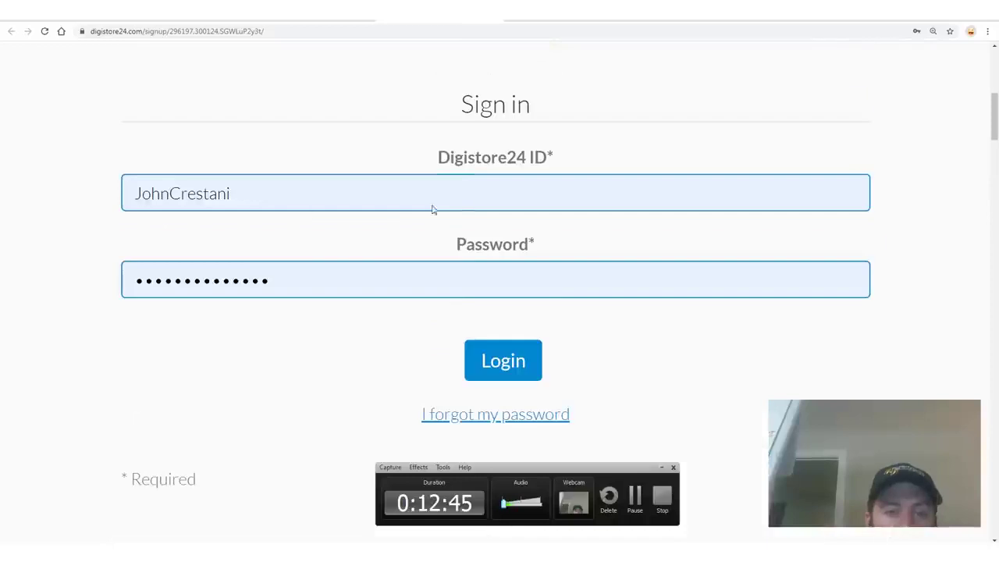
scroll(504, 320, down, 10)
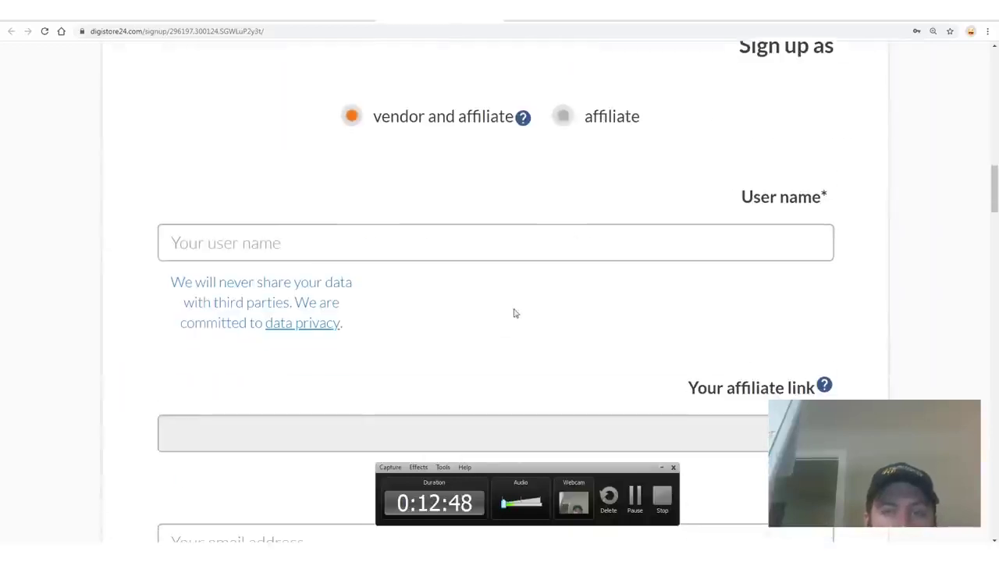
scroll(663, 263, up, 1)
scroll(664, 263, down, 4)
key(ctrl+minus)
key(ctrl+minus)
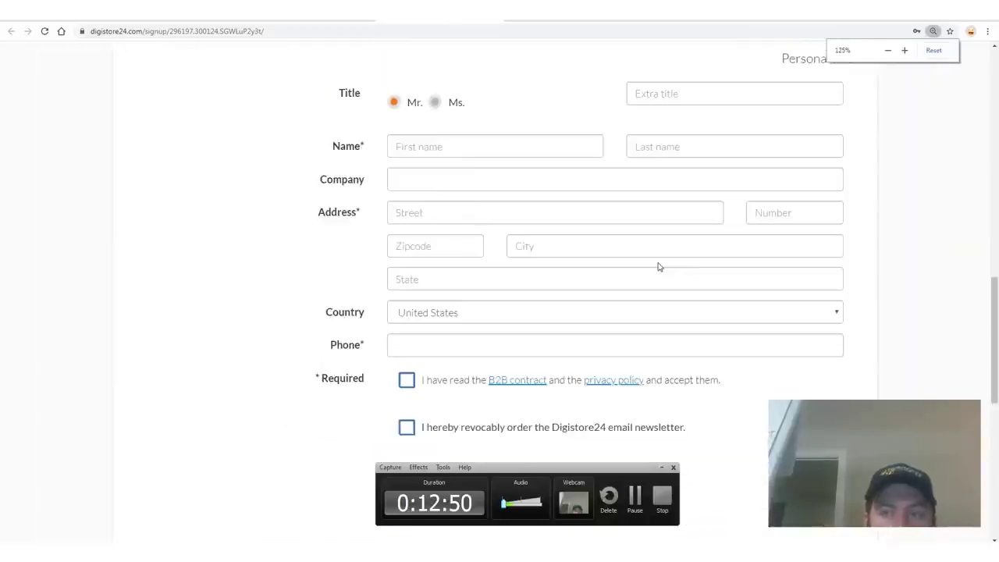
key(ctrl+minus)
scroll(557, 179, down, 1)
scroll(557, 207, up, 3)
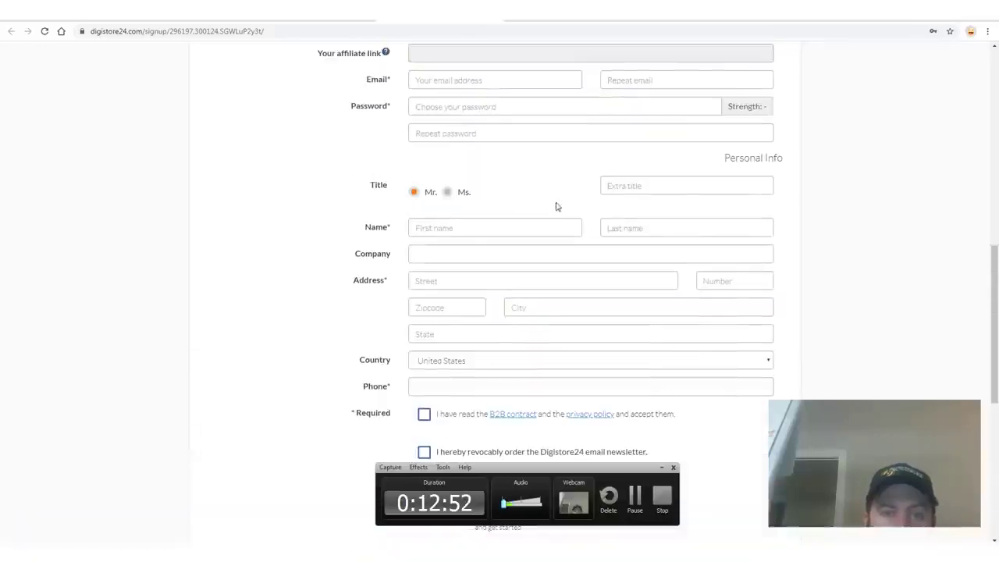
click(386, 287)
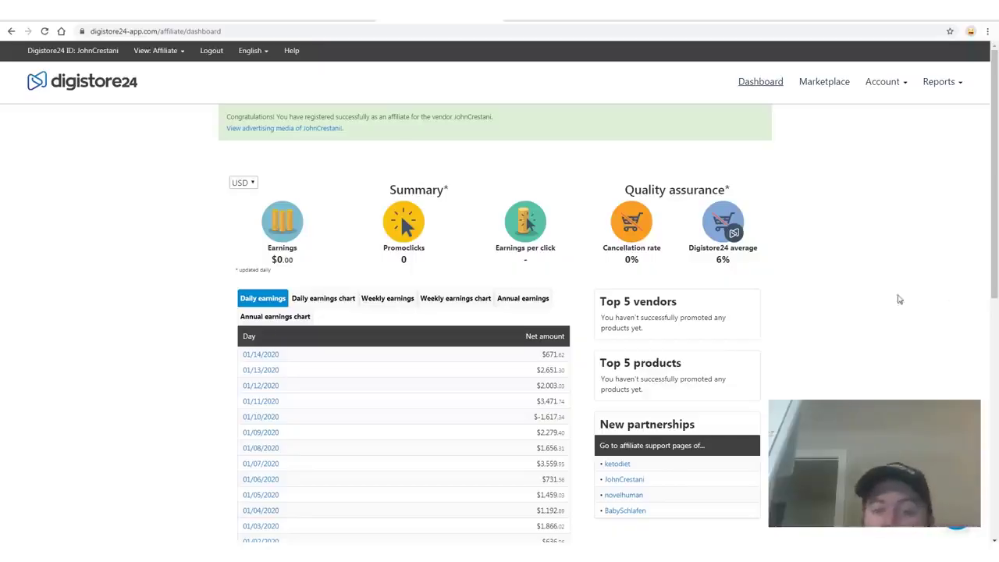
- Open the Digistore24 Marketplace and search for products by the vendor's surname
mouse_move(606, 247)
drag(438, 450, 488, 348)
key(Escape)
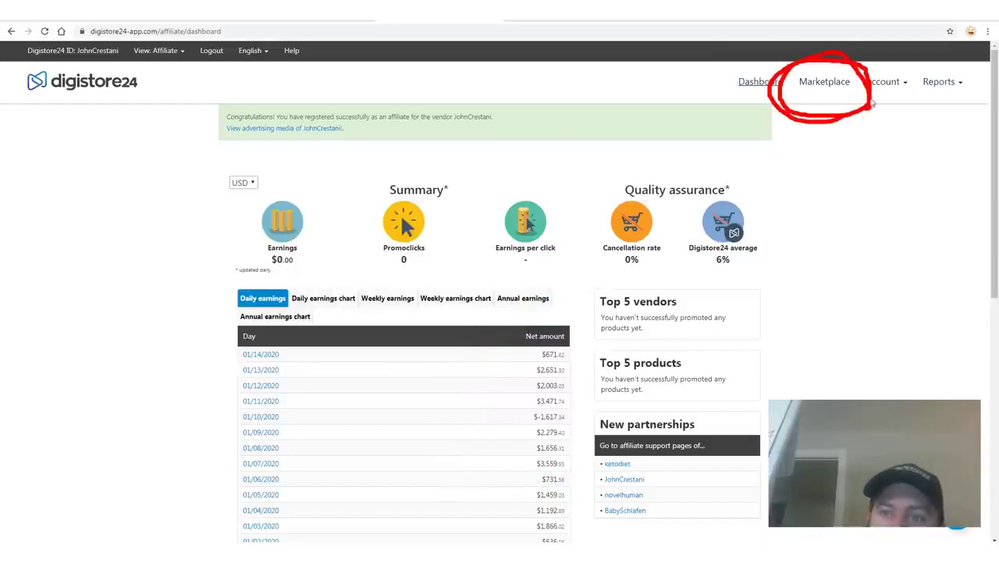
drag(374, 221, 602, 71)
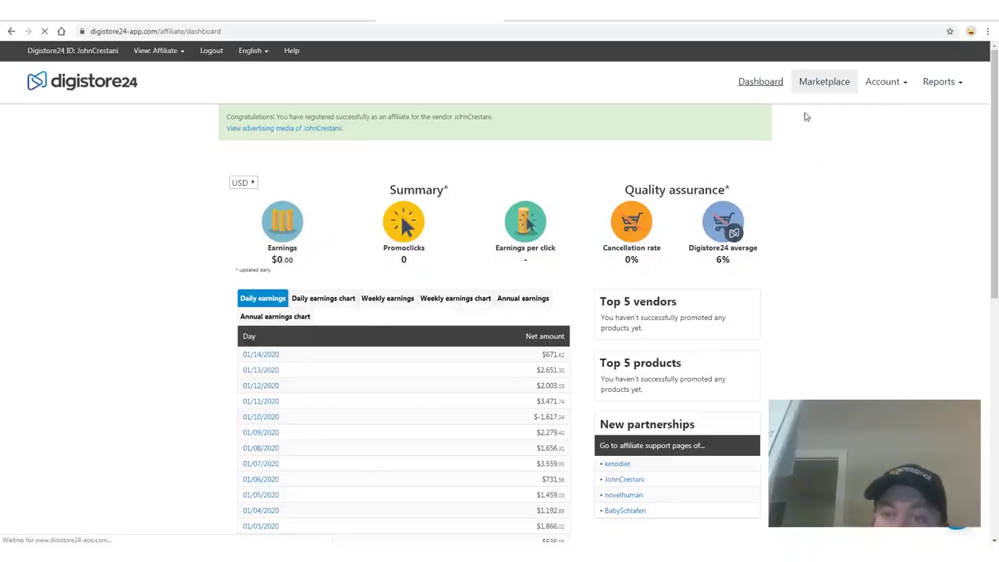
click(405, 167)
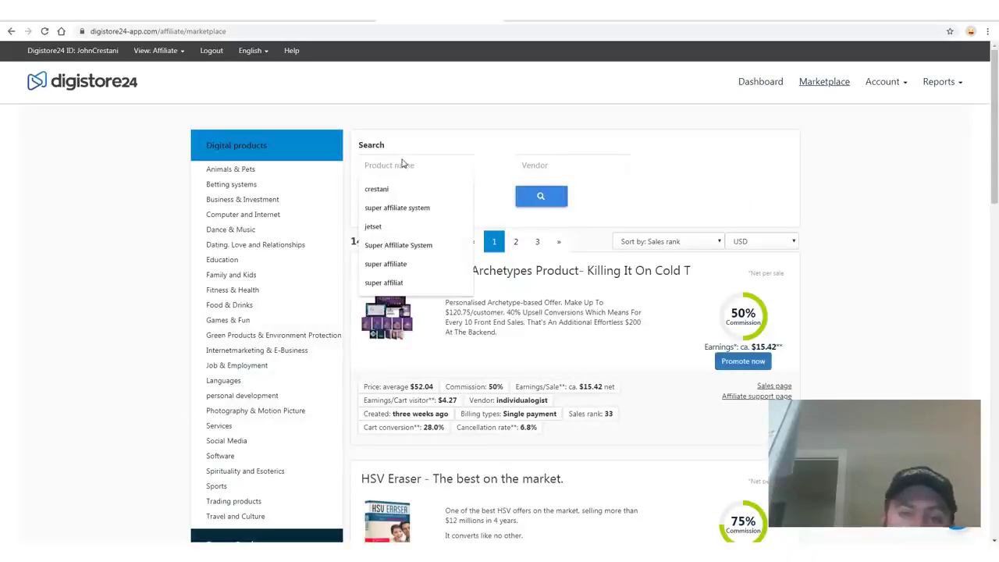
text(ctr)
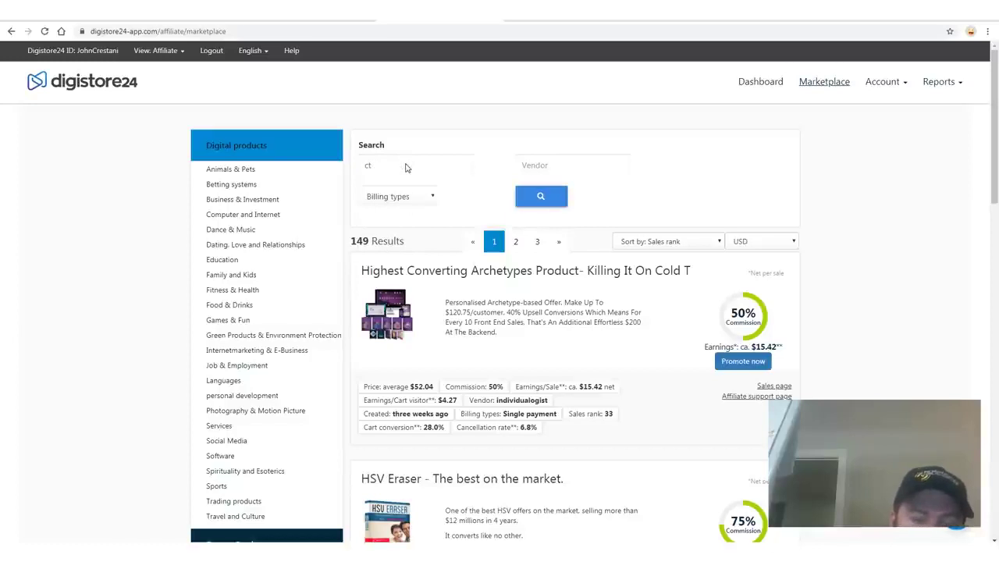
text(stani)
key(Return)
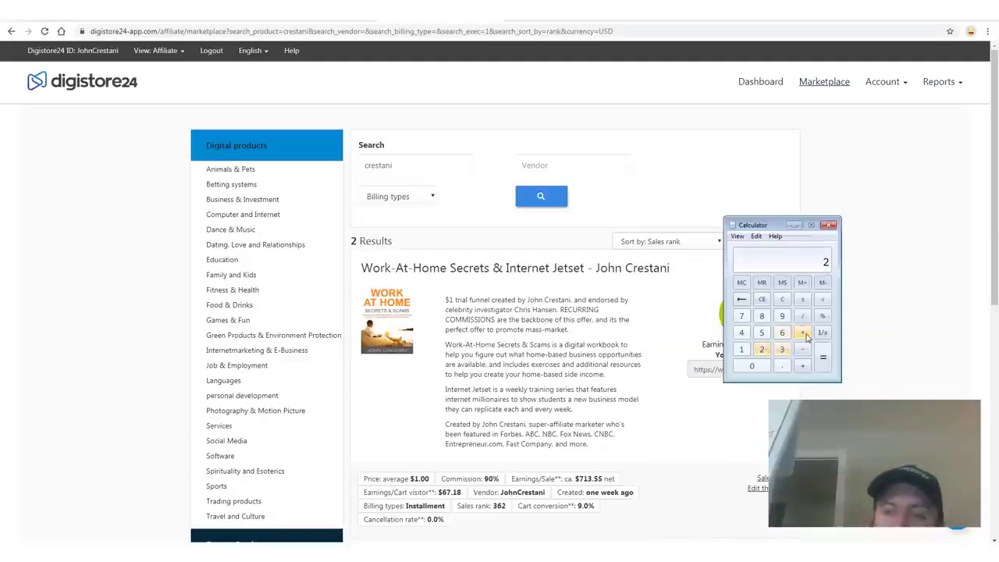
- Multiply 2 by 35 in the Calculator
click(782, 351)
click(762, 333)
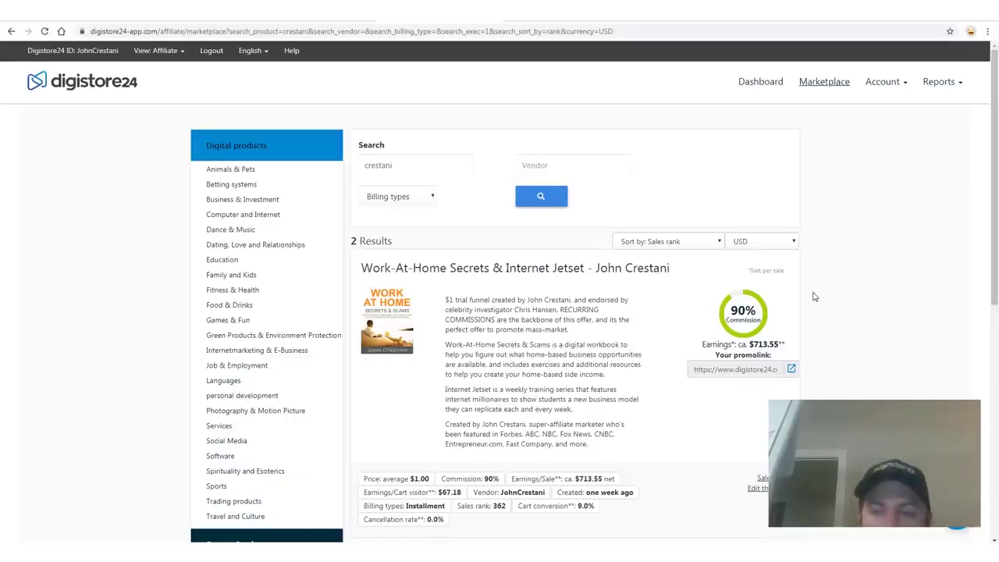
- Copy the promolink of the Work-At-Home Secrets & Internet Jetset product
drag(802, 311, 684, 261)
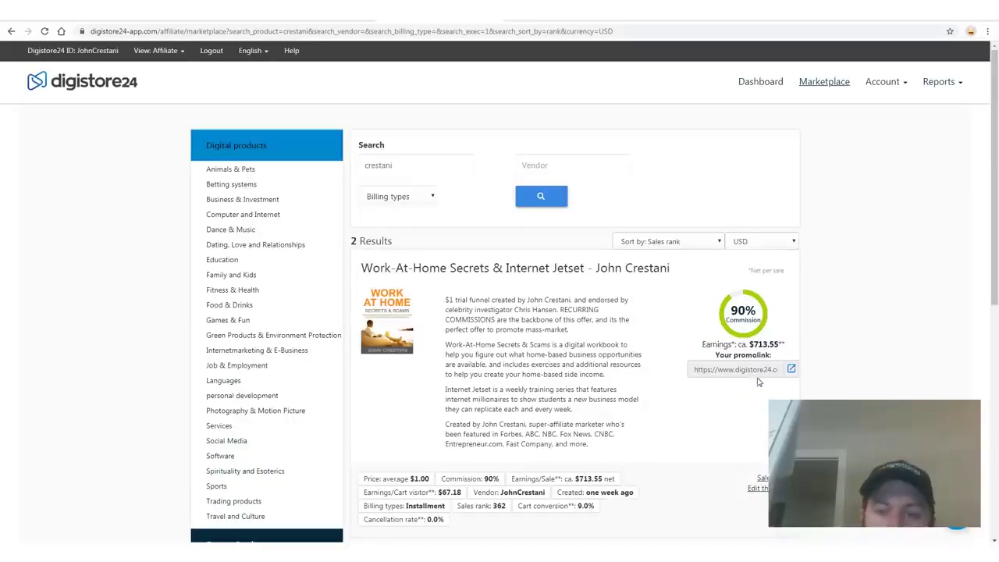
click(728, 372)
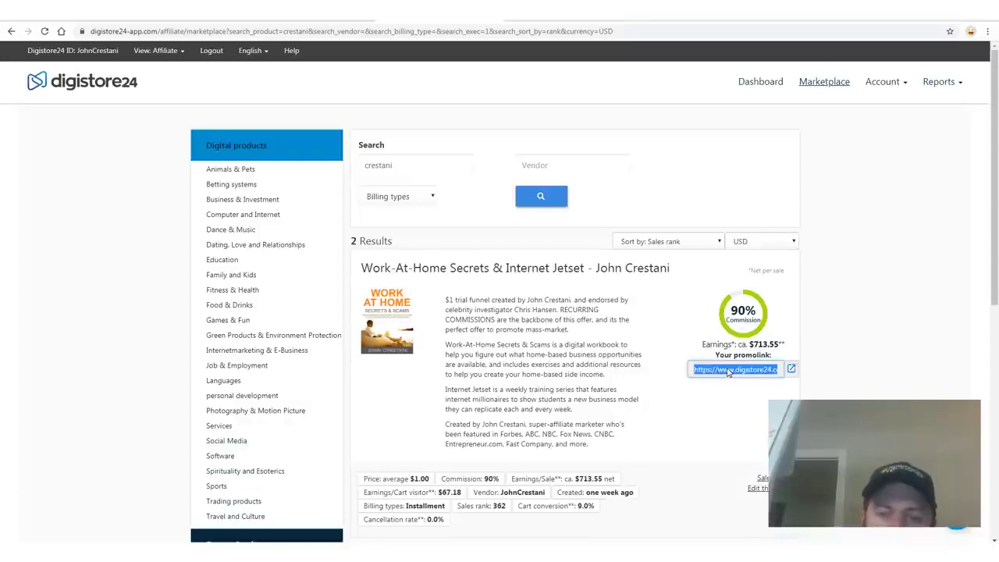
key(ctrl+plus)
key(ctrl+plus)
key(ctrl+plus)
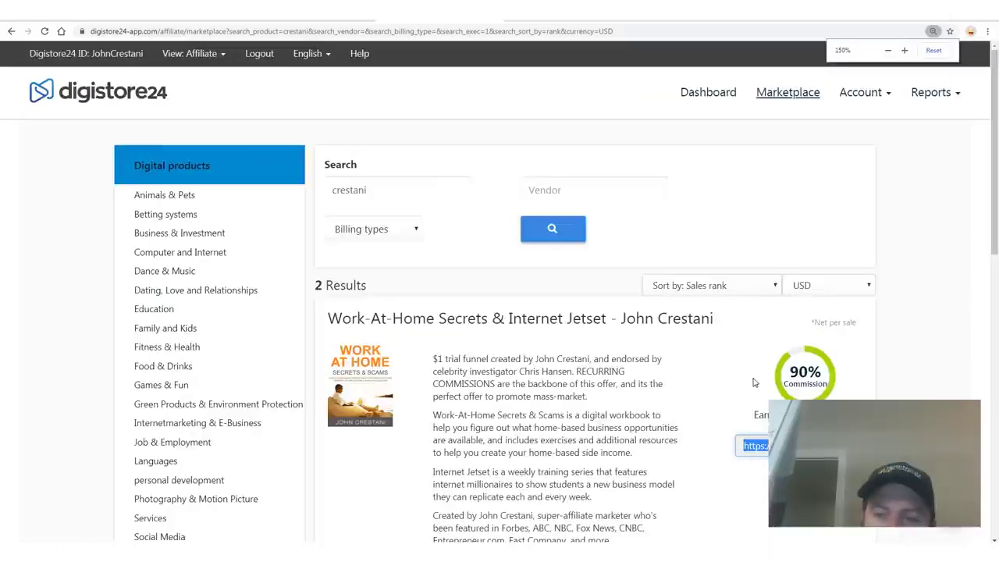
scroll(756, 382, down, 2)
drag(821, 351, 881, 353)
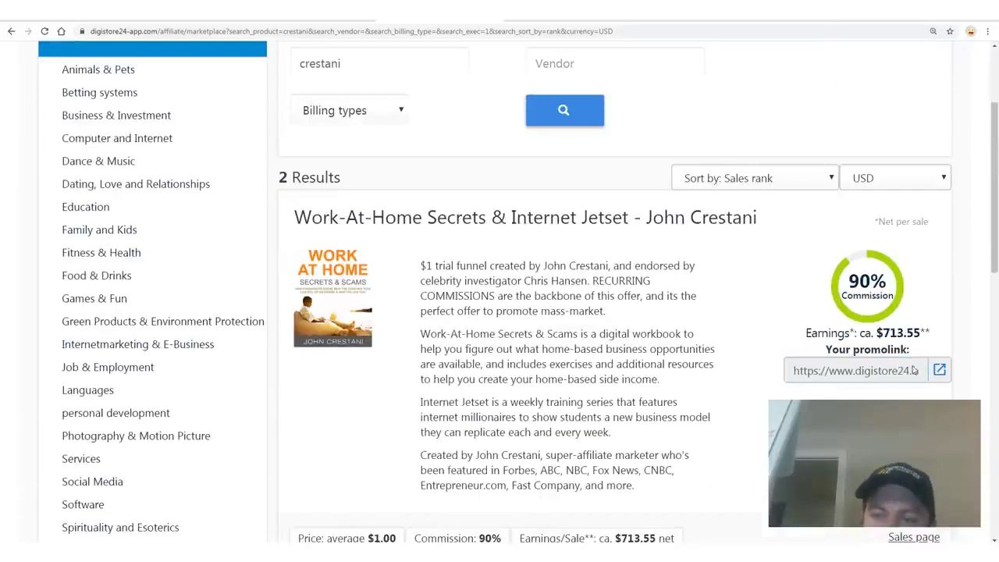
click(893, 372)
right_click(859, 375)
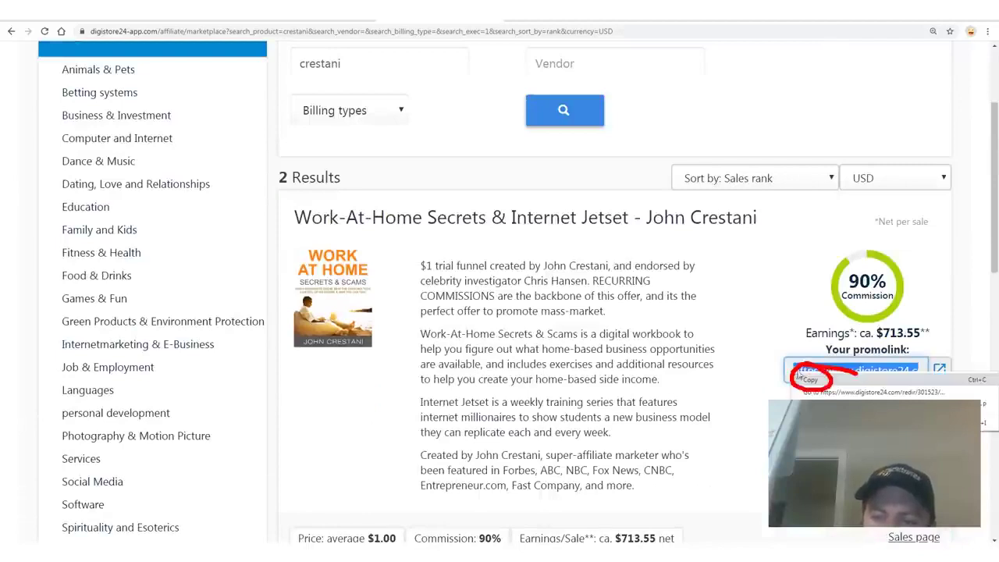
click(809, 380)
- Switch to the sticky note holding the affiliate link and remove the "Learn more, get the book" shortlink line
key(alt+Tab)
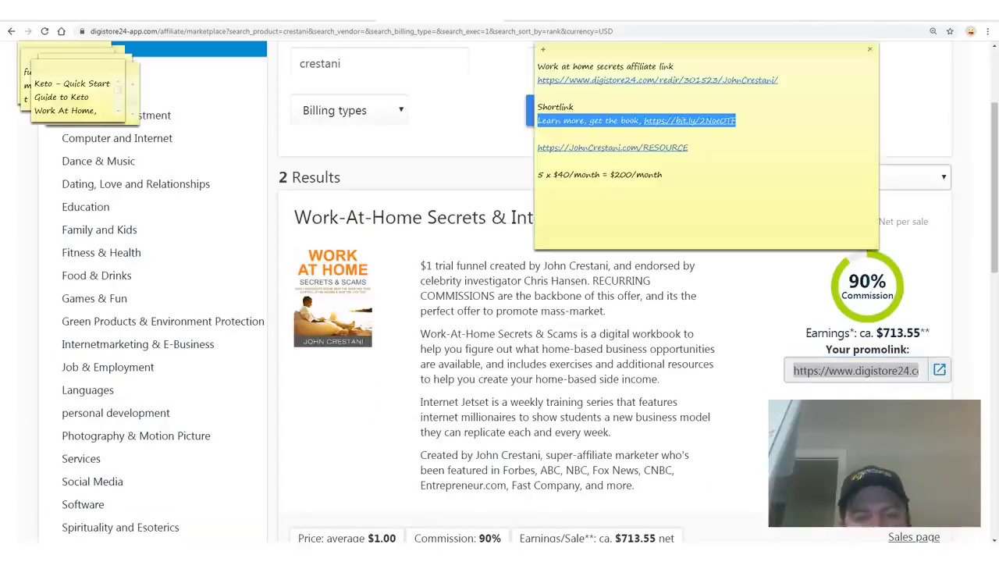
drag(779, 80, 511, 81)
click(512, 80)
triple_click(537, 127)
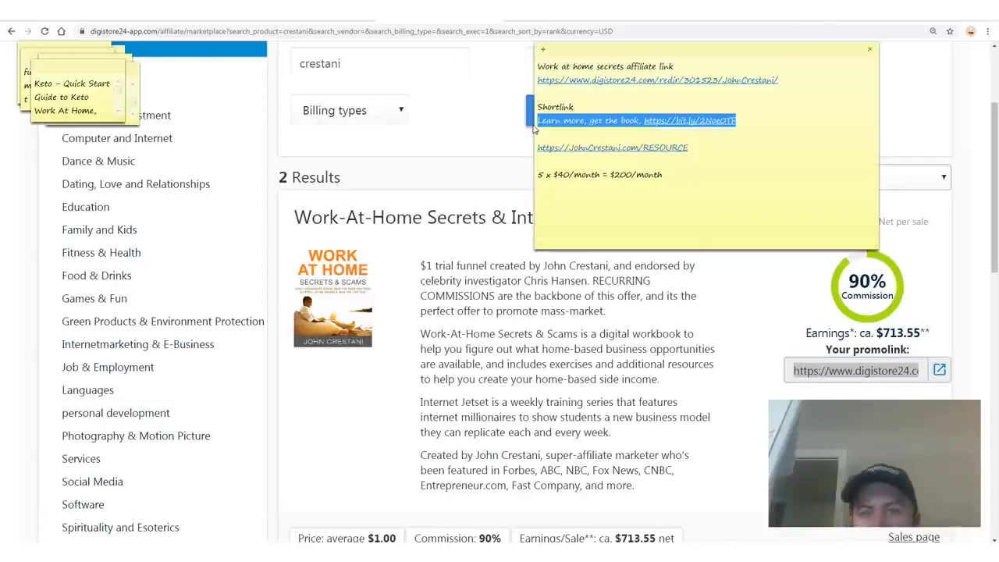
right_click(539, 141)
click(558, 148)
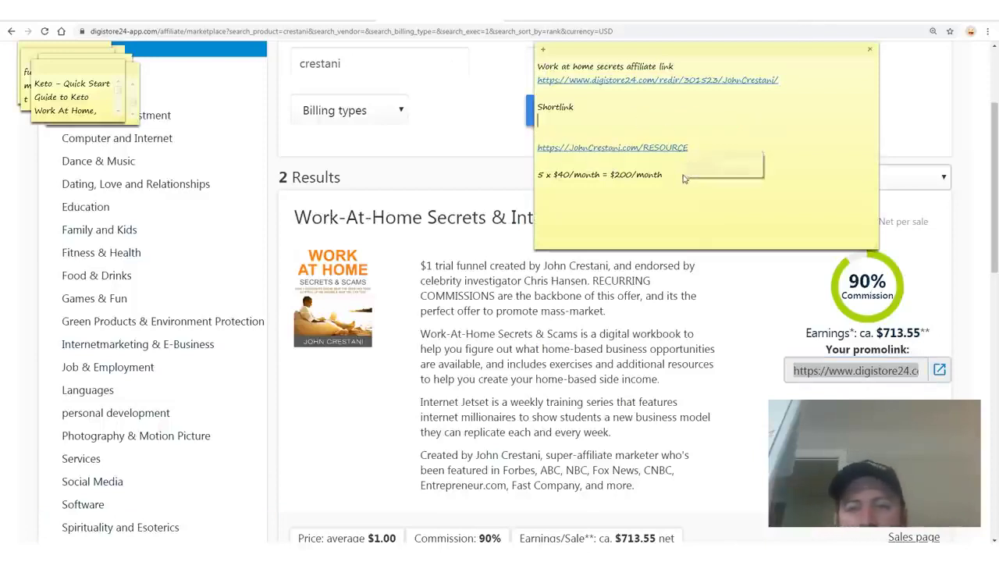
- Insert four blank lines above the RESOURCE link in the sticky note
click(594, 136)
key(Return)
key(Return)
key(Return)
key(Return)
- Delete the Shortlink label from the sticky note and place five blank lines above the RESOURCE link
drag(785, 80, 521, 86)
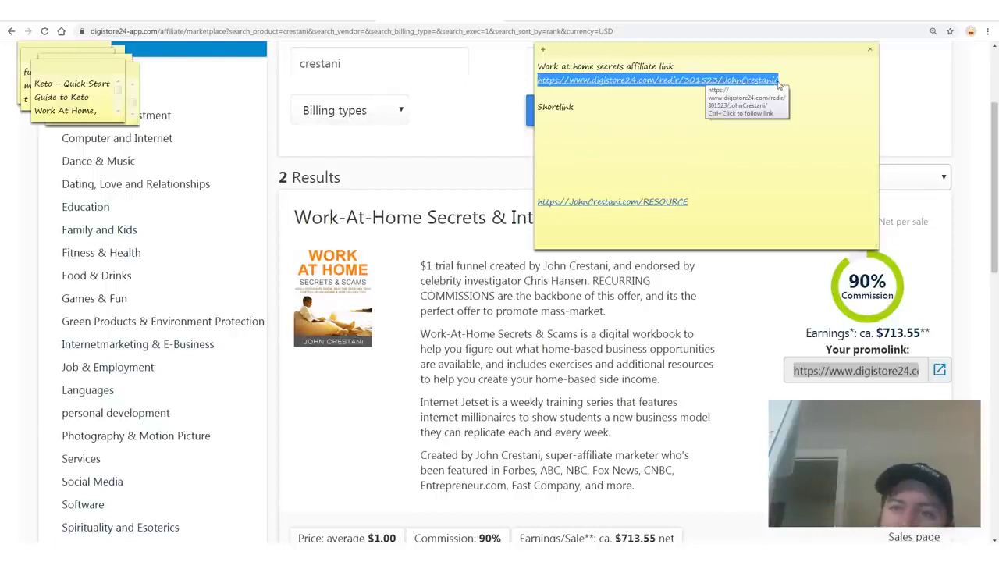
drag(554, 106, 580, 141)
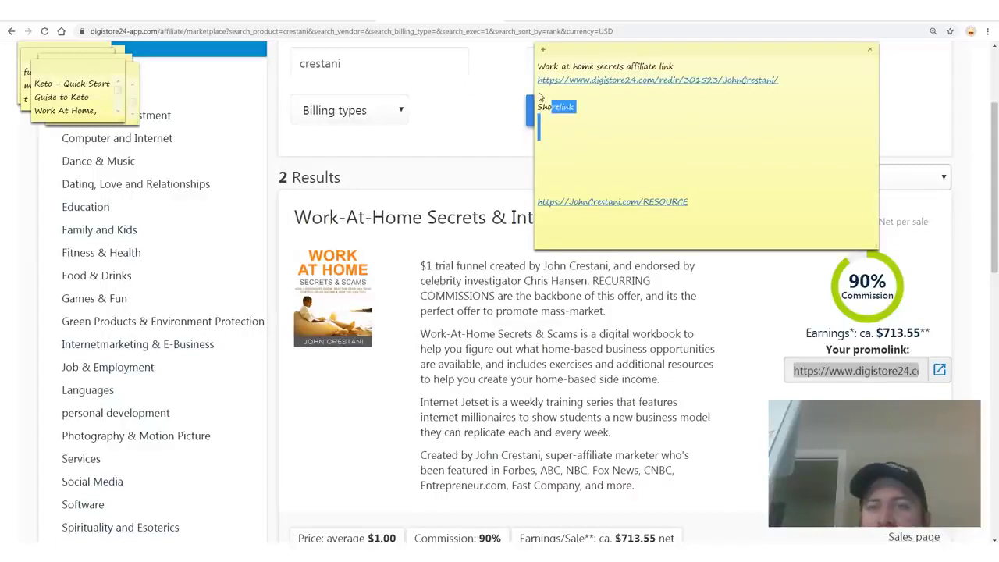
key(BackSpace)
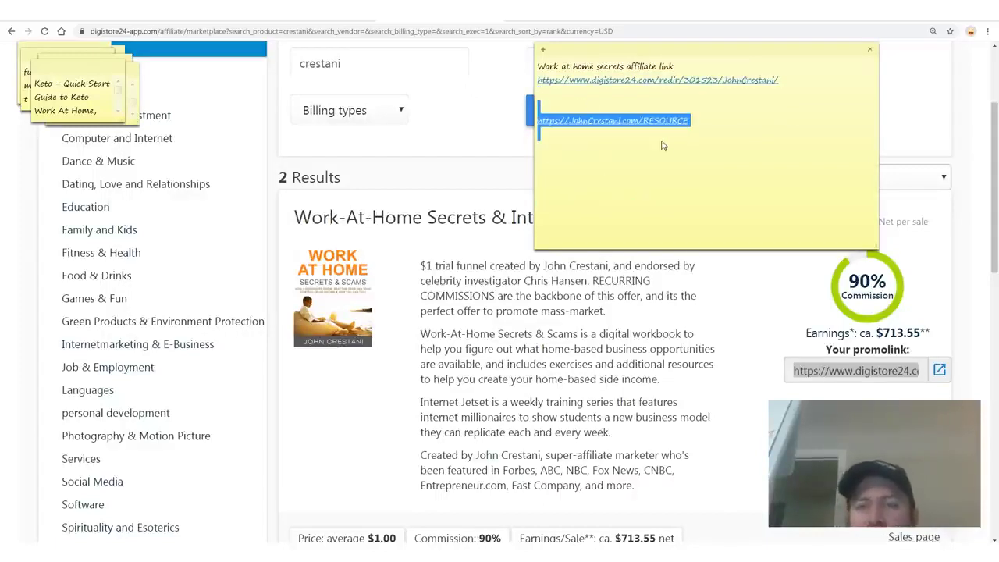
key(Return)
key(Return)
key(Return)
key(Return)
key(Return)
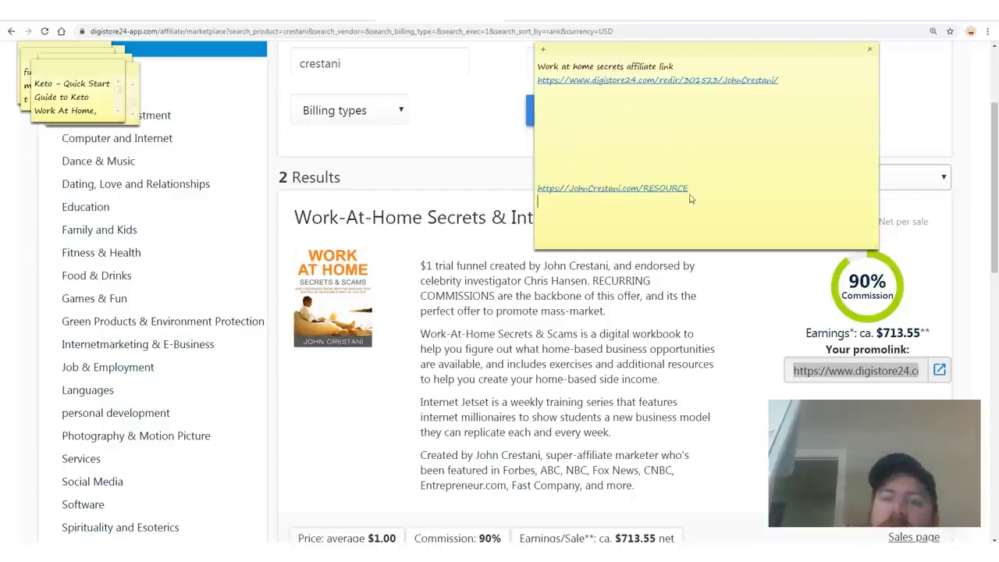
- Highlight the word RESOURCE at the end of the sticky note's lower link
drag(707, 198, 537, 180)
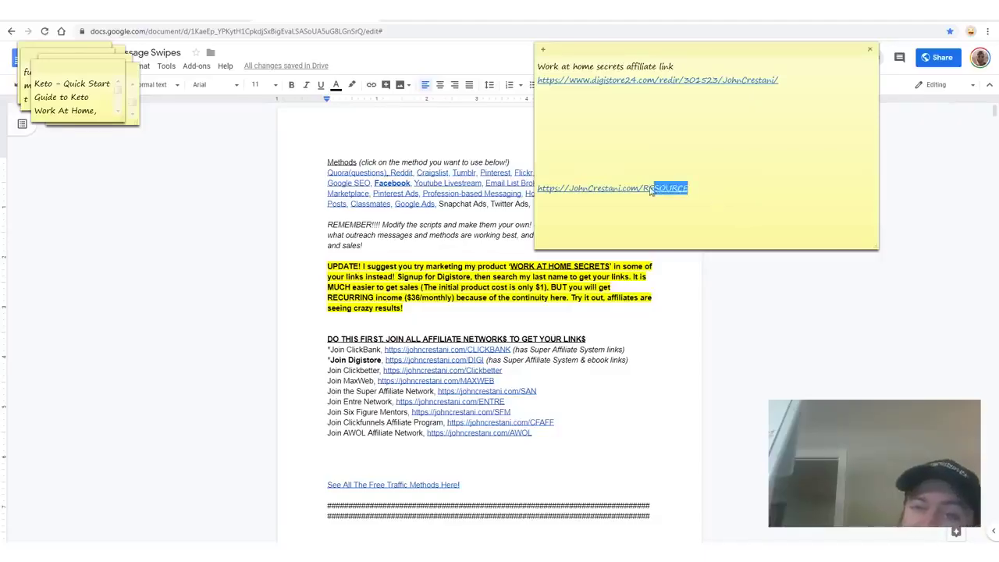
drag(650, 190, 645, 193)
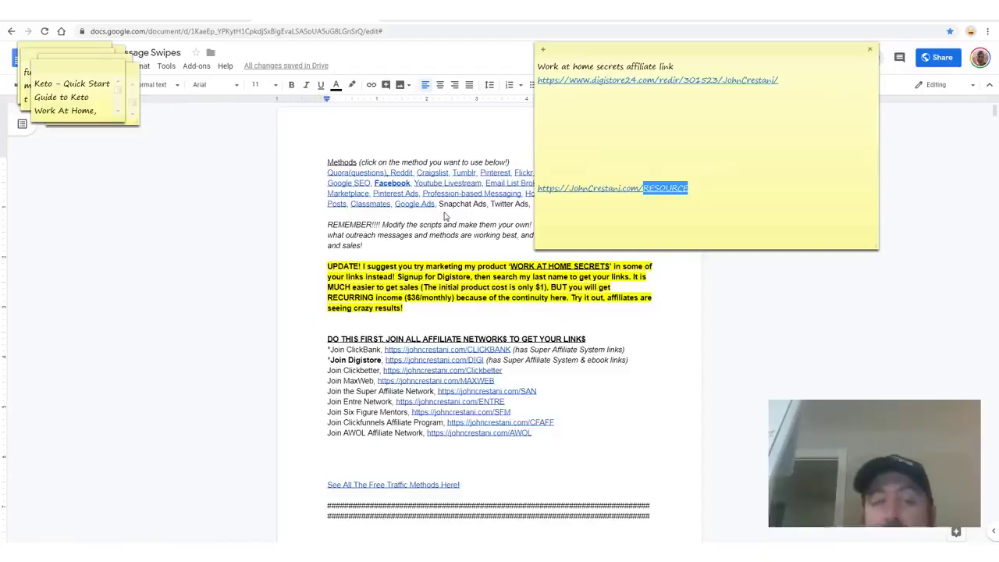
- Return to the message swipes document and follow the Google Ads link in its Methods list
click(420, 201)
drag(340, 167, 485, 206)
click(485, 205)
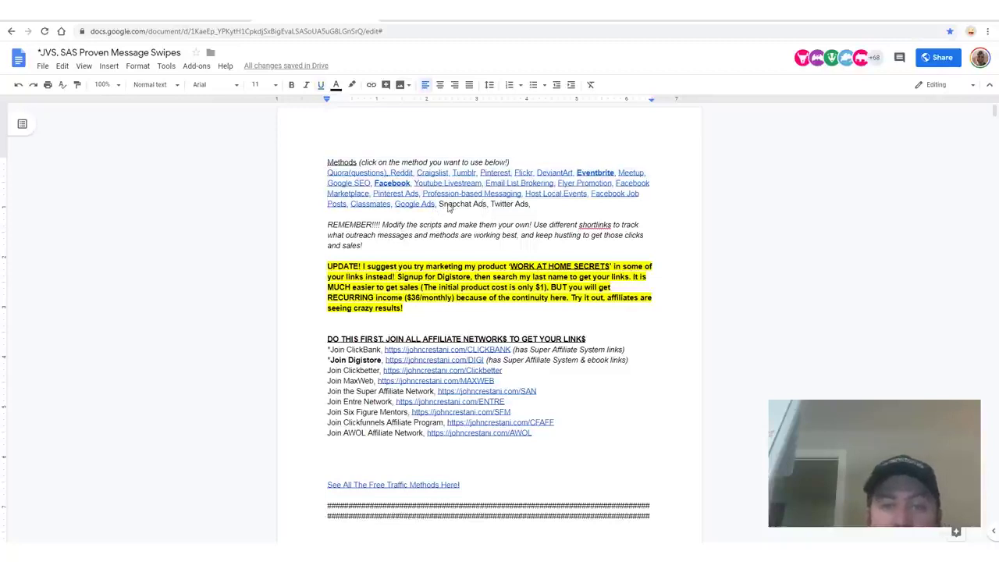
click(422, 206)
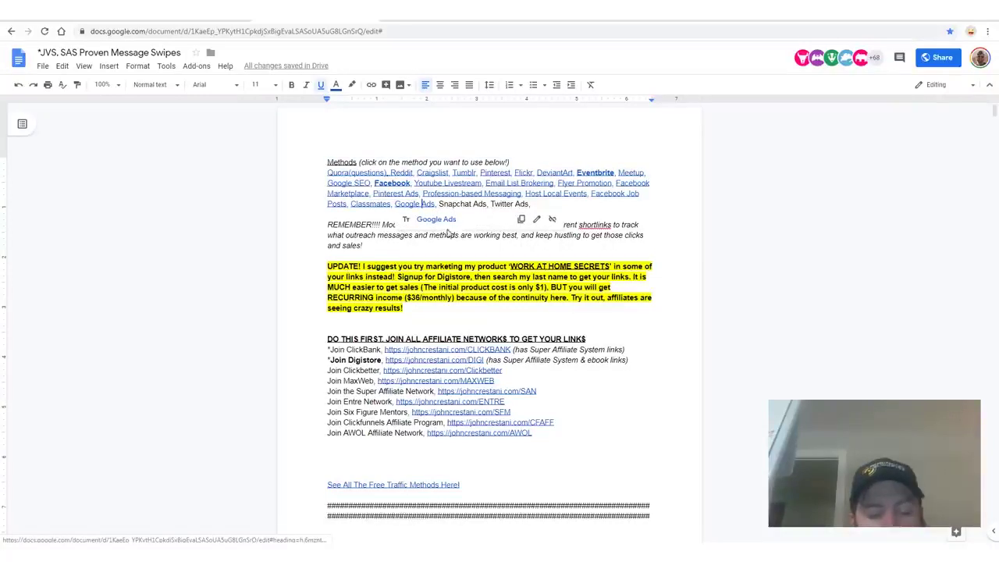
click(436, 220)
- Review the Google Ads section's outline, starting with the affiliate offer steps under PRODUCT
mouse_move(544, 127)
mouse_down()
mouse_move(307, 140)
mouse_move(313, 464)
mouse_move(743, 515)
mouse_move(392, 127)
mouse_move(293, 128)
mouse_up()
drag(83, 195, 263, 239)
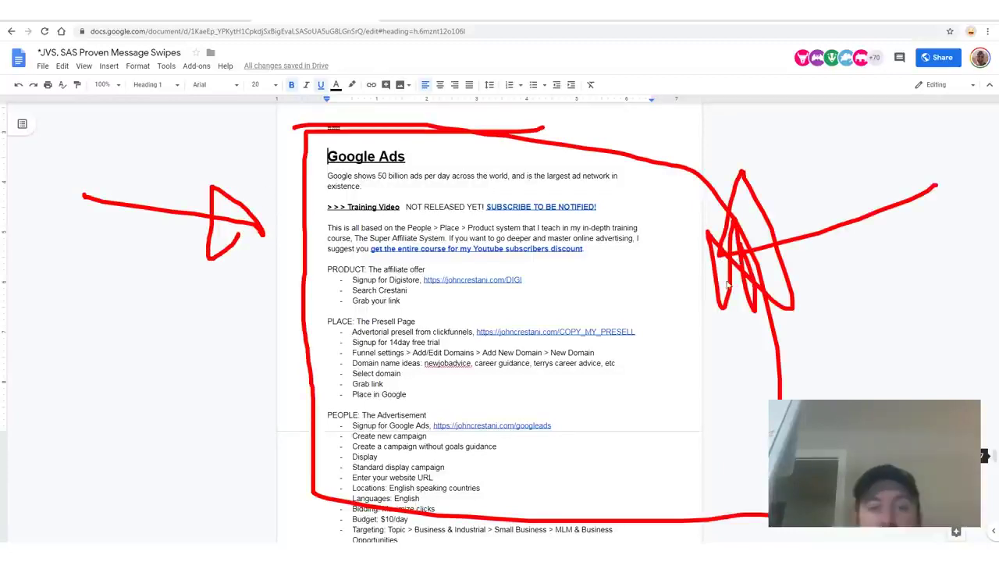
key(Escape)
click(463, 259)
click(379, 289)
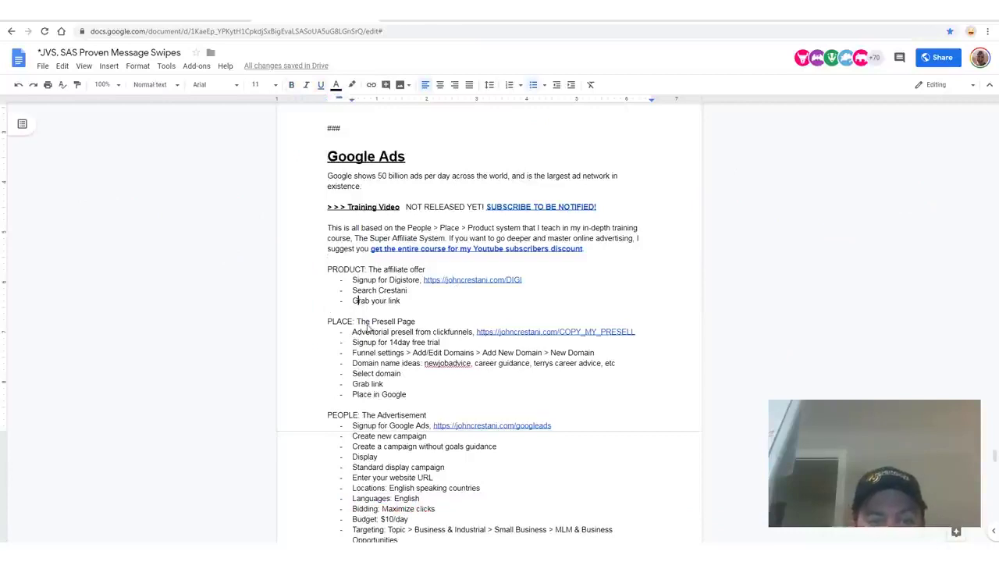
- Highlight the advertorial presell line under PLACE: The Presell Page and follow its COPY_MY_PRESELL link
drag(330, 326, 408, 341)
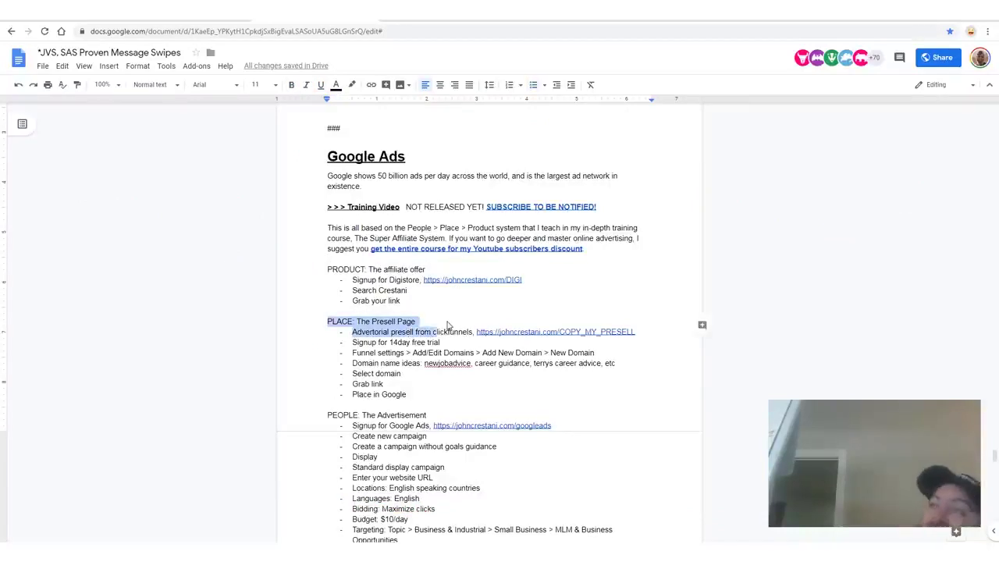
click(436, 335)
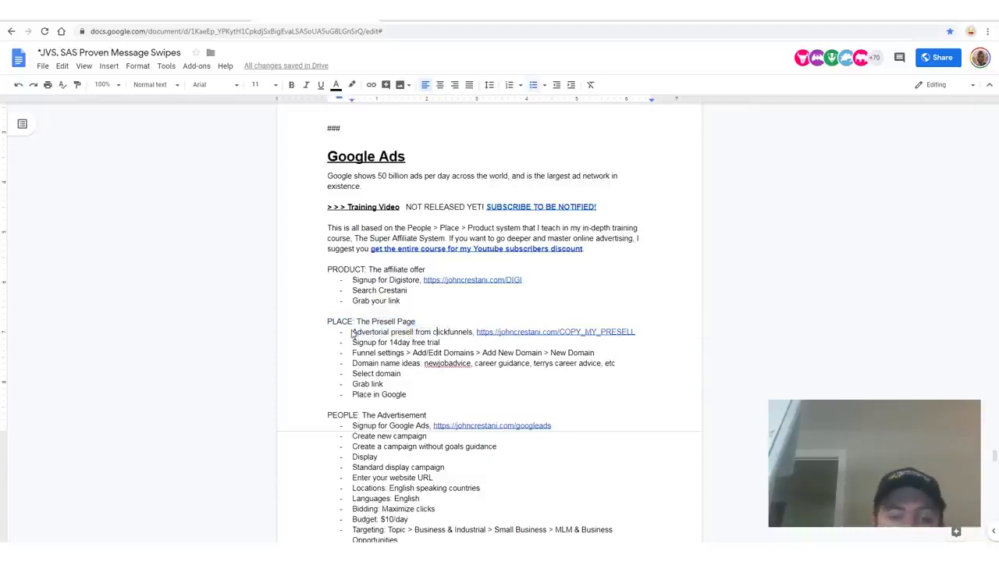
drag(427, 337, 463, 338)
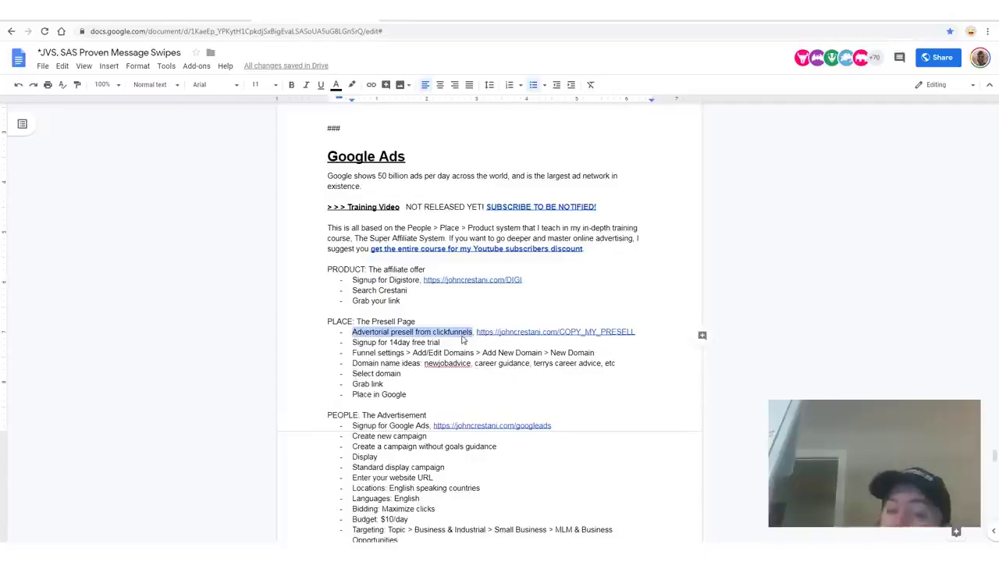
click(514, 331)
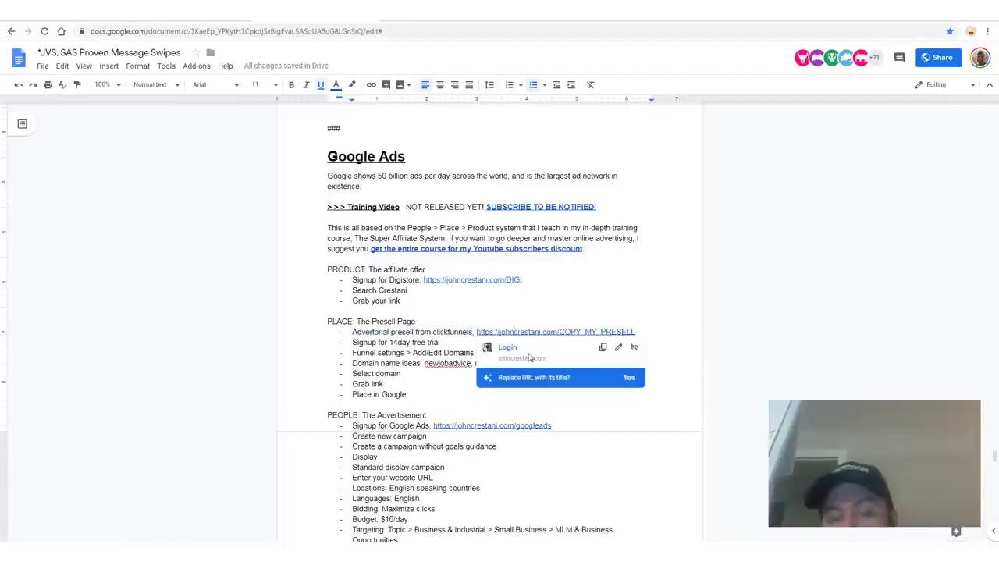
key(Up)
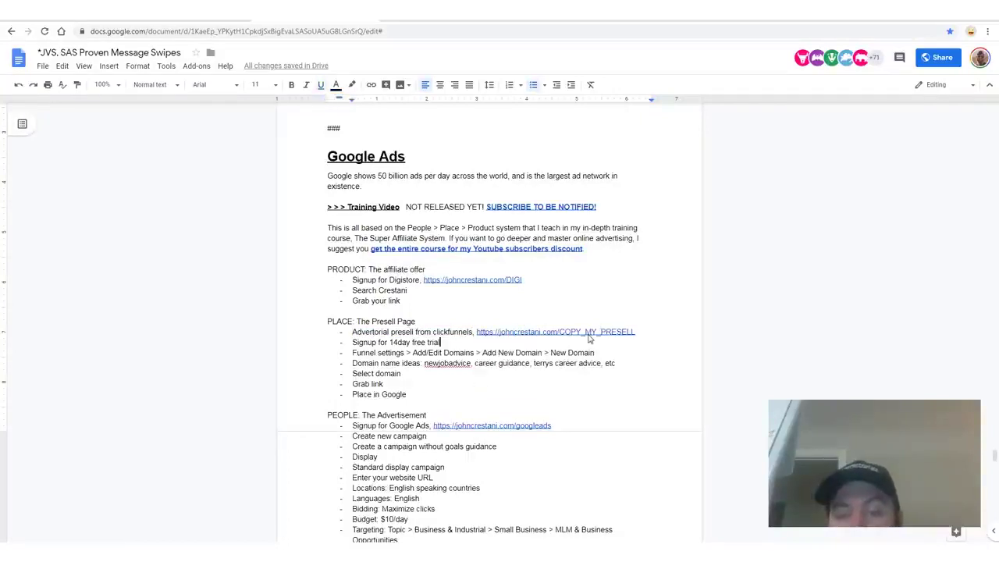
click(591, 335)
click(512, 350)
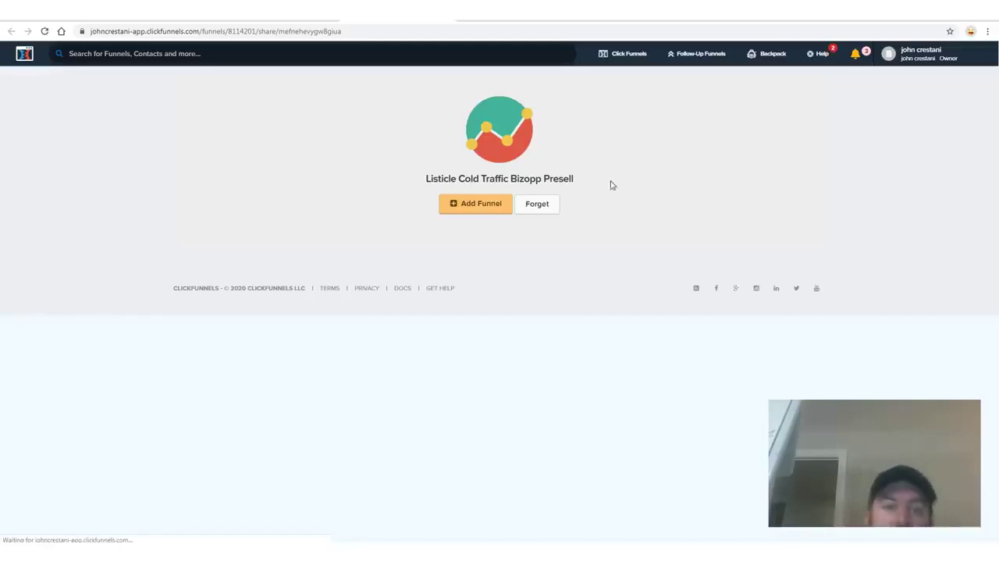
- Enlarge the page, mark up the shared Listicle Cold Traffic Bizopp Presell offer, and add that funnel to the account
key(ctrl+plus)
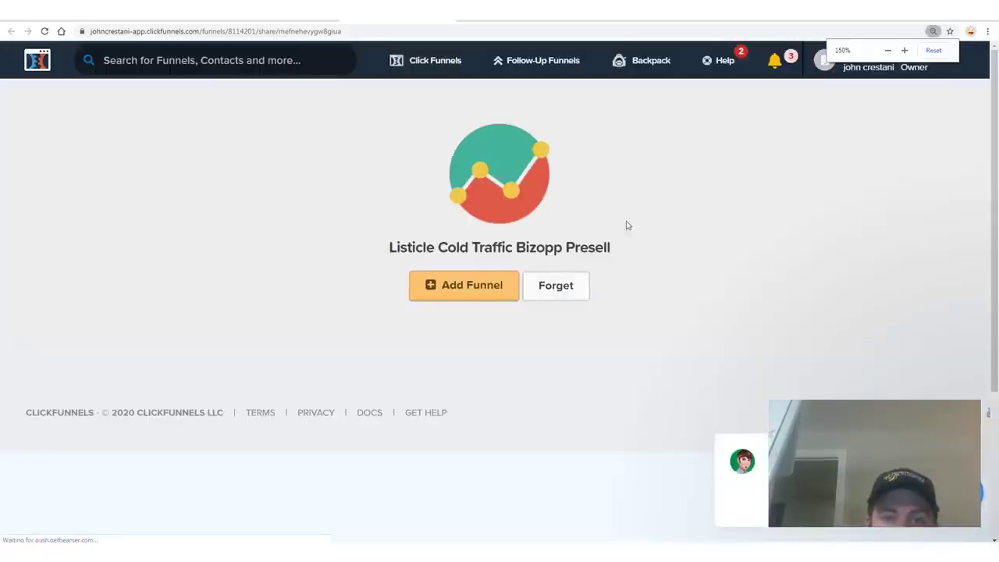
mouse_move(441, 127)
mouse_down()
mouse_move(721, 350)
mouse_move(273, 237)
mouse_move(646, 72)
mouse_move(712, 125)
mouse_move(632, 350)
mouse_move(257, 330)
mouse_move(539, 384)
mouse_up()
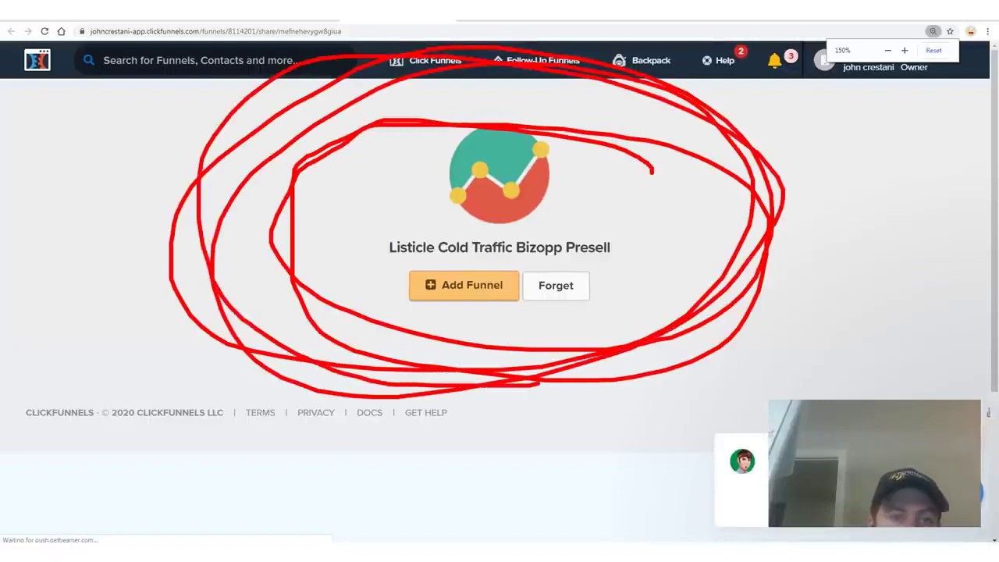
mouse_move(76, 125)
mouse_down()
mouse_move(147, 216)
mouse_move(140, 269)
mouse_up()
key(e)
drag(677, 119, 686, 226)
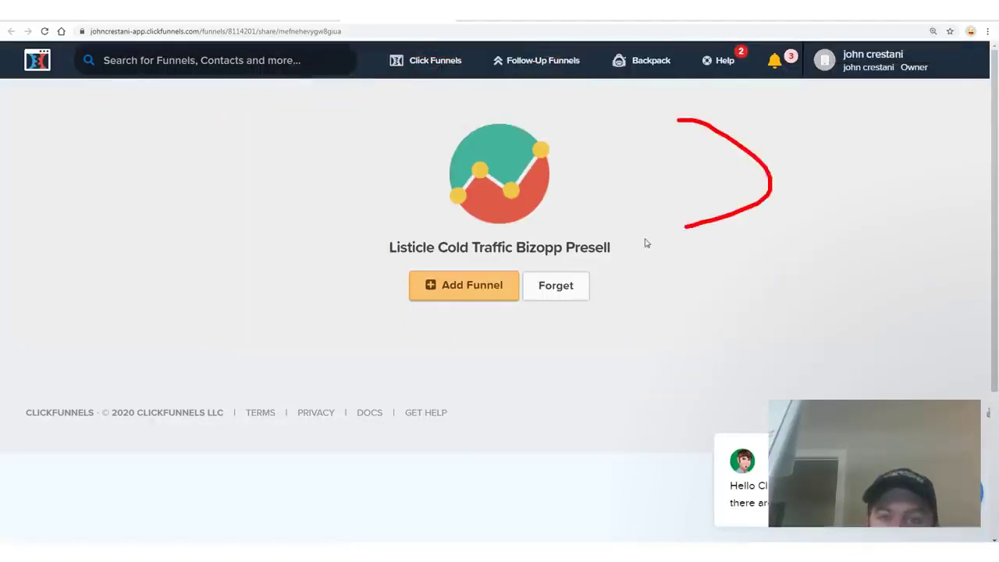
key(e)
mouse_move(513, 263)
mouse_down()
mouse_move(495, 289)
mouse_move(437, 235)
mouse_up()
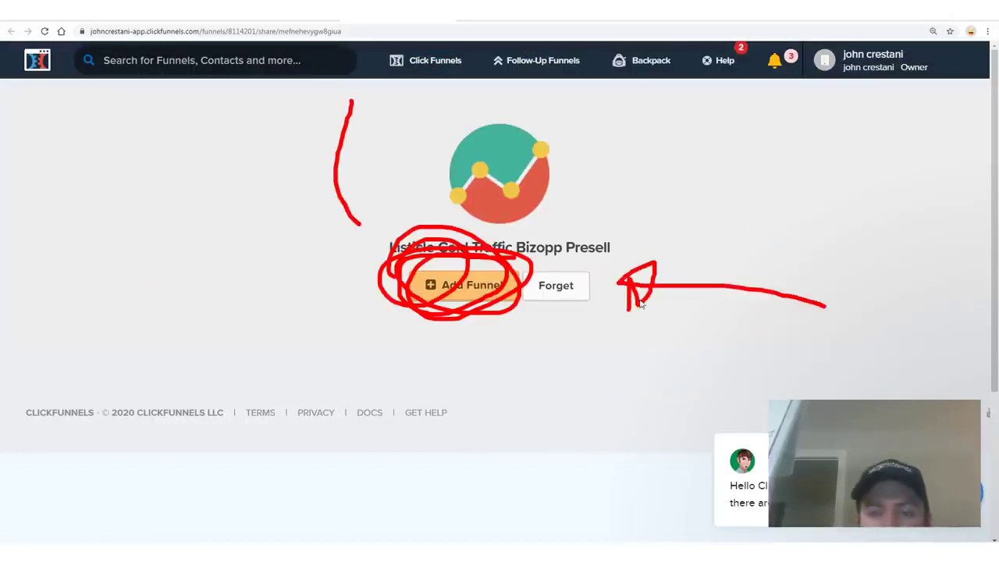
key(e)
click(457, 294)
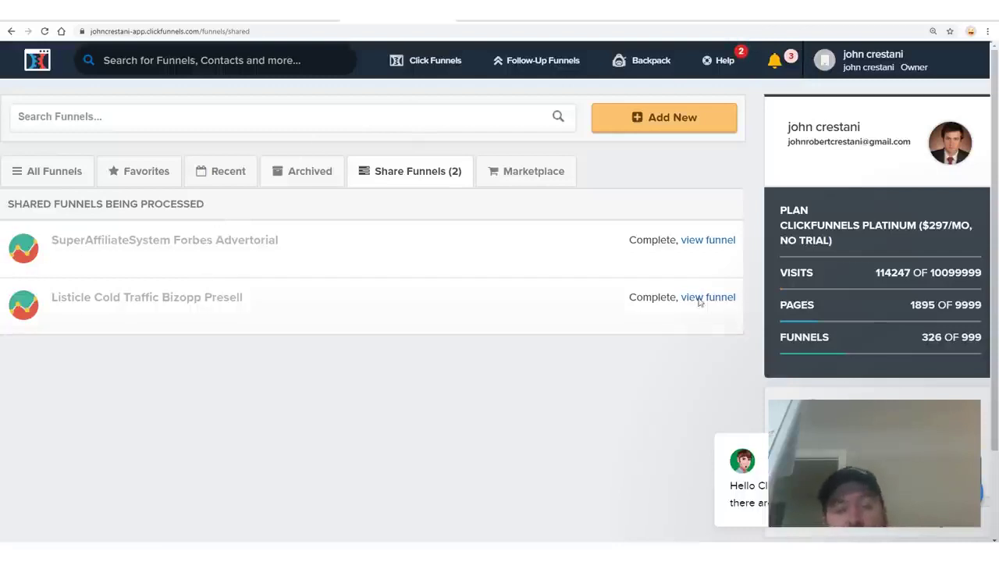
- View the added Listicle Cold Traffic Bizopp Presell funnel and visit its Bizopp Listicle page's URL
click(699, 300)
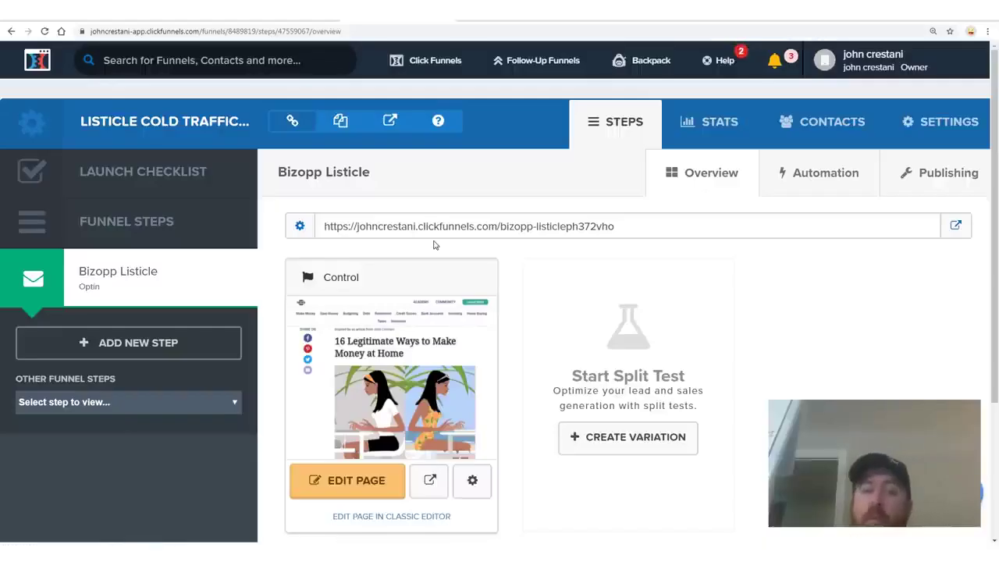
drag(616, 233, 330, 238)
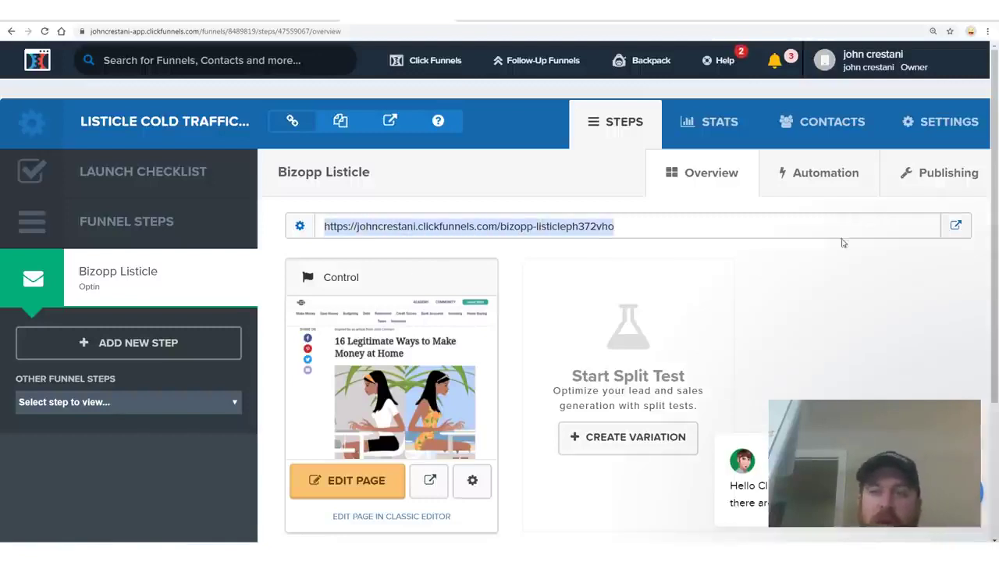
click(957, 225)
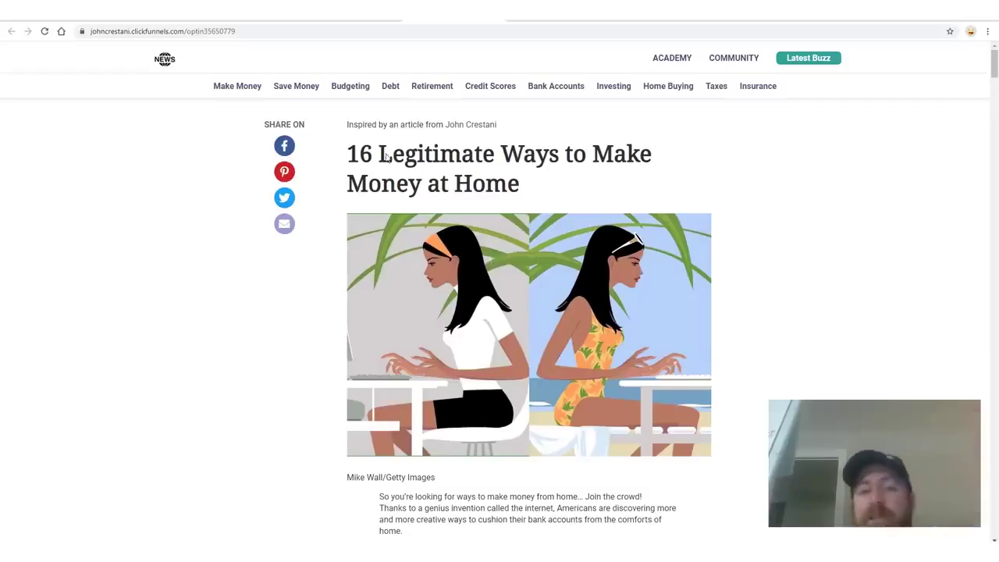
- Read through the 16 Legitimate Ways to Make Money at Home page, examining its headline, list items and Work-At-Home Secrets links
drag(349, 154, 462, 168)
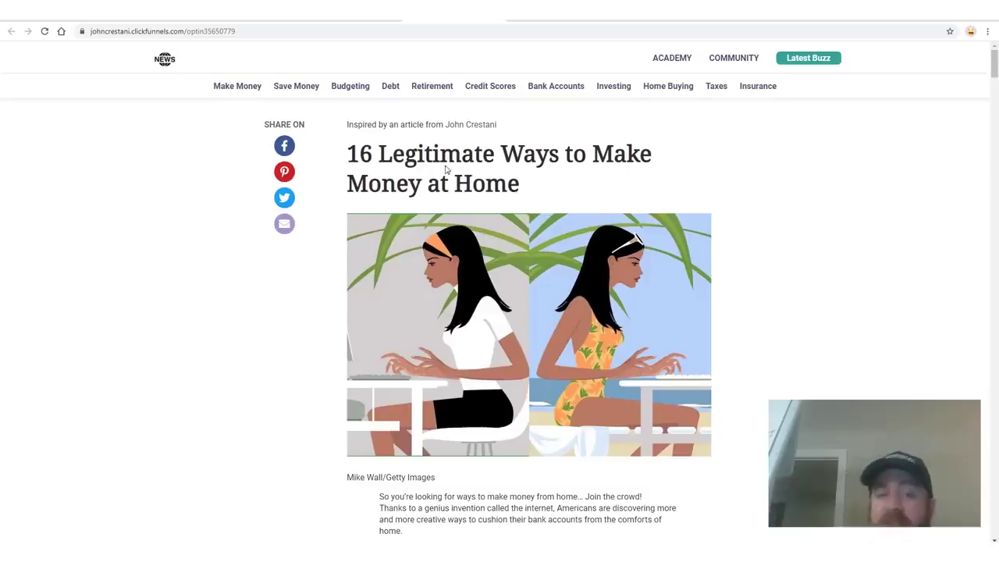
drag(349, 153, 524, 187)
click(609, 194)
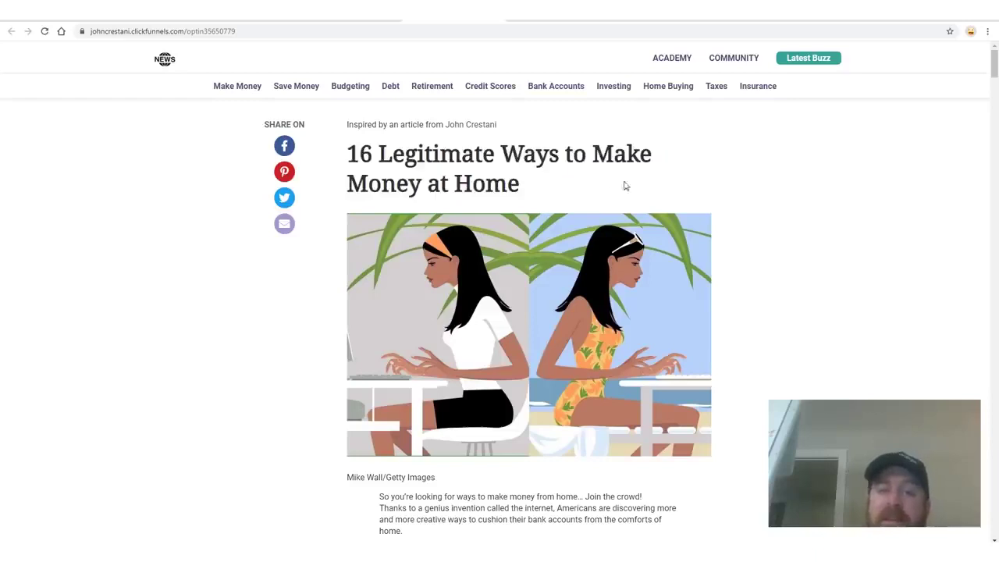
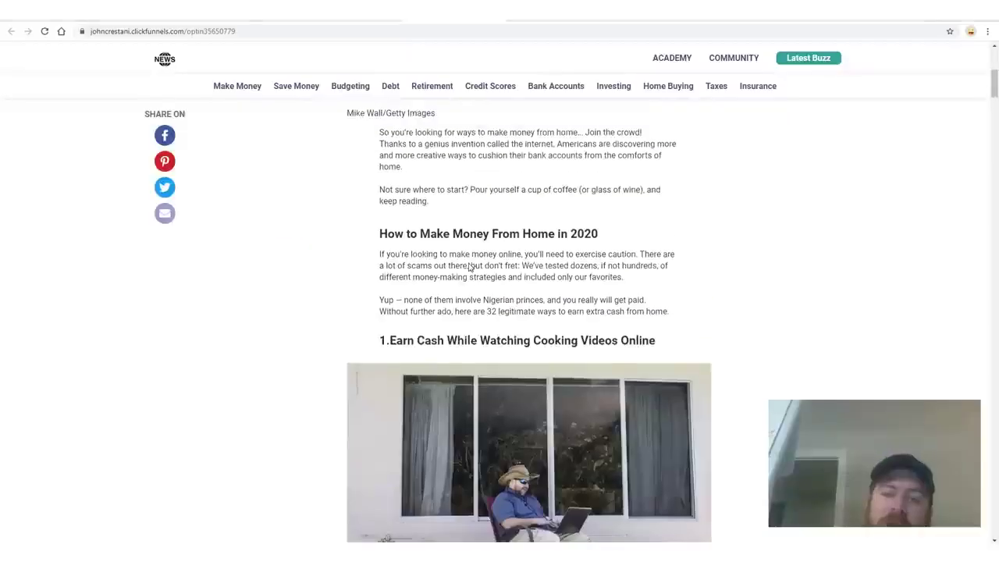
scroll(368, 236, down, 2)
scroll(405, 243, up, 2)
scroll(554, 241, down, 3)
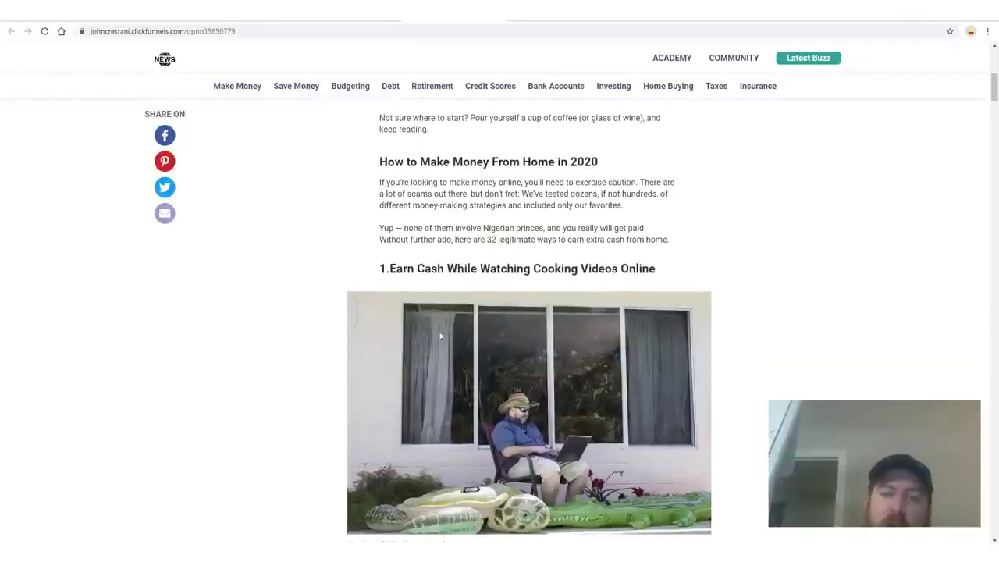
scroll(611, 247, down, 11)
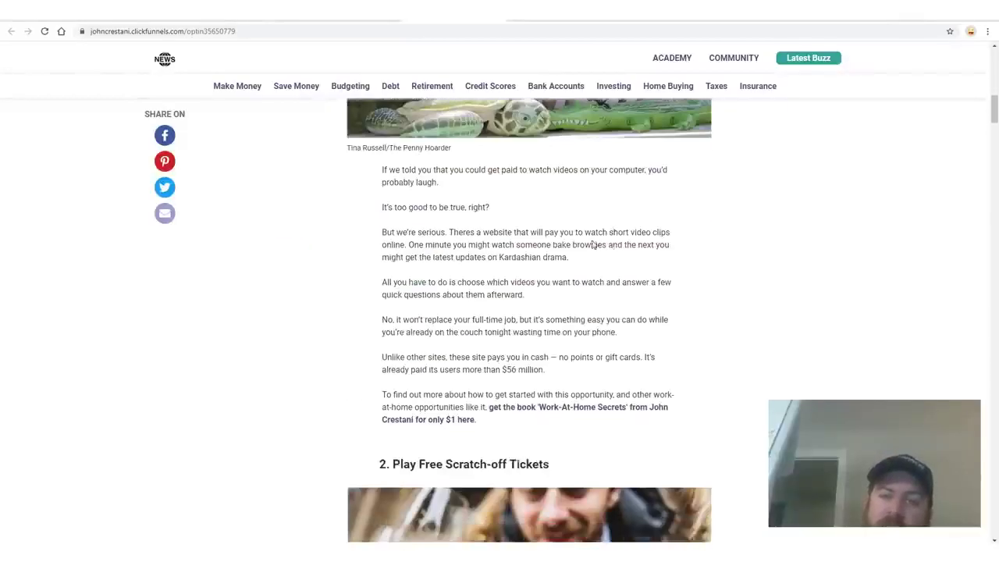
scroll(588, 179, down, 18)
scroll(450, 267, up, 1)
drag(419, 260, 565, 261)
scroll(461, 306, down, 10)
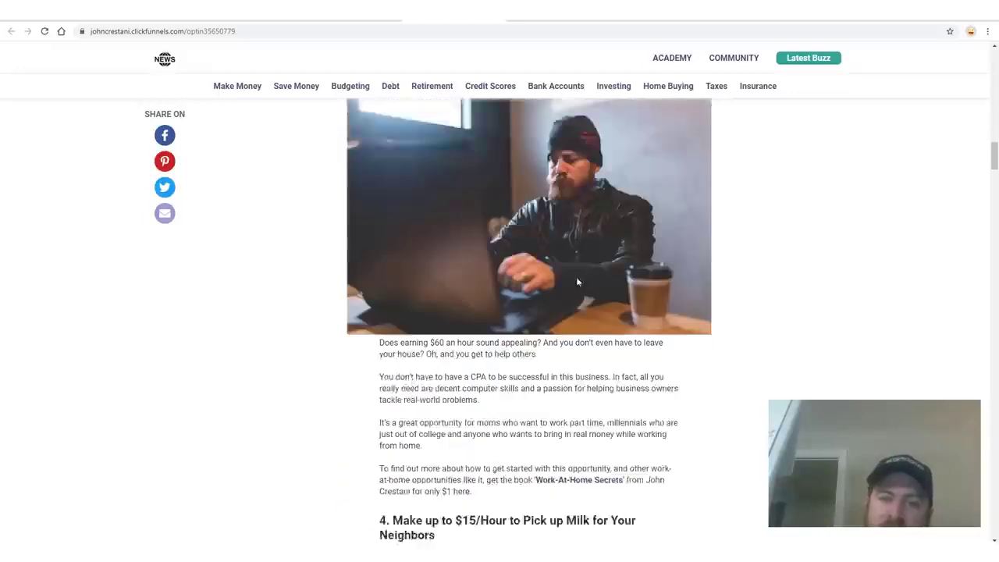
drag(408, 343, 466, 359)
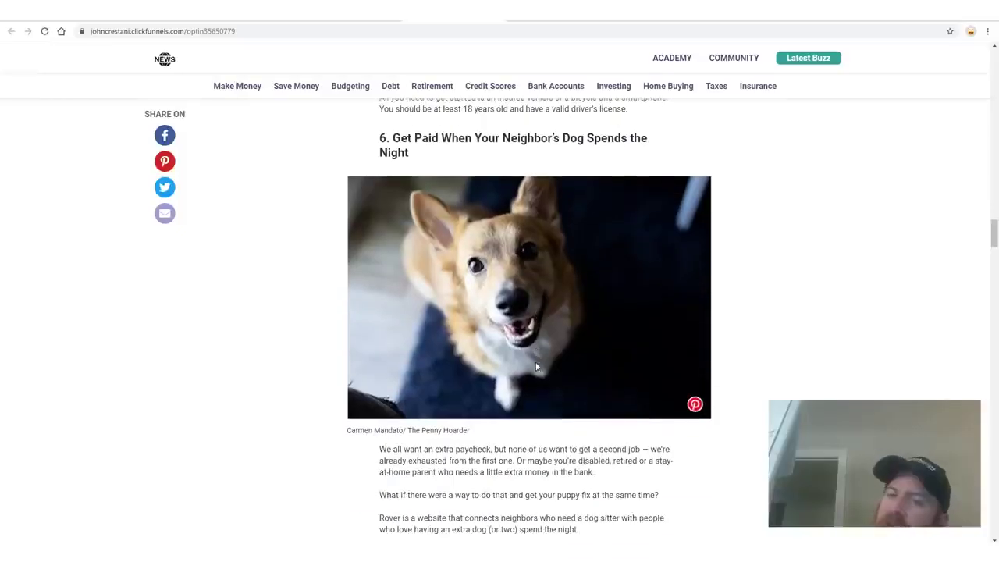
scroll(536, 363, down, 7)
scroll(536, 363, down, 19)
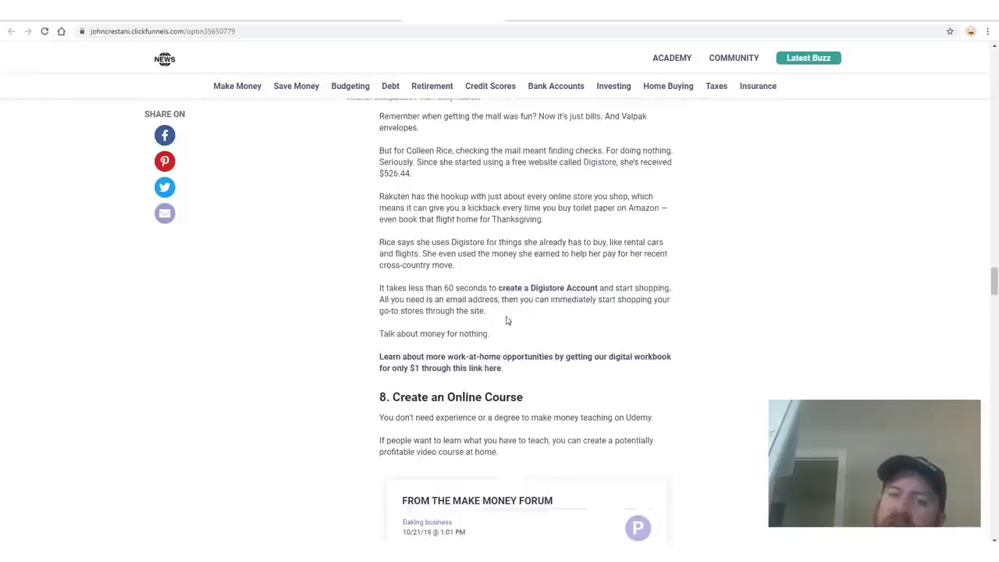
scroll(475, 362, down, 1)
scroll(476, 359, down, 1)
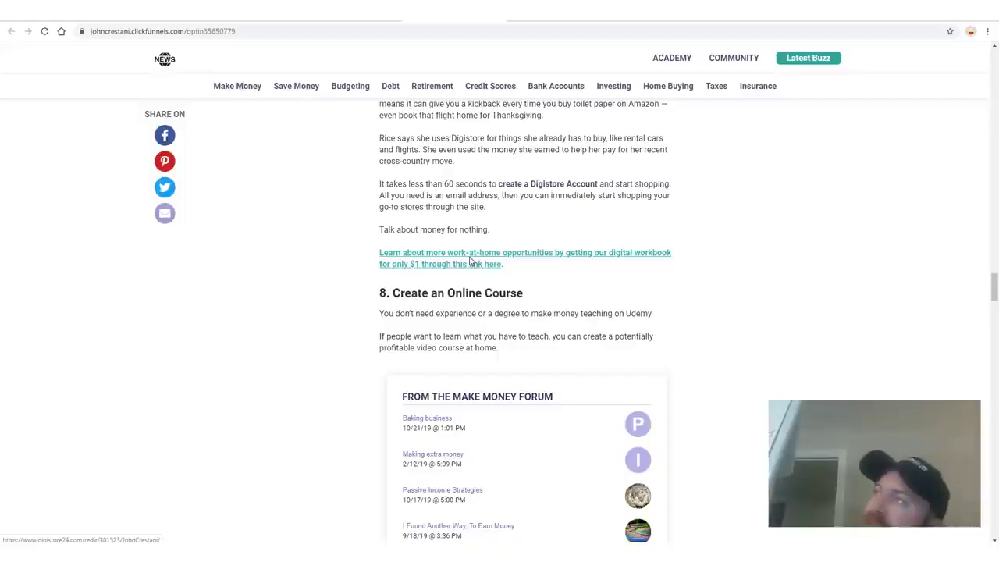
scroll(471, 246, down, 10)
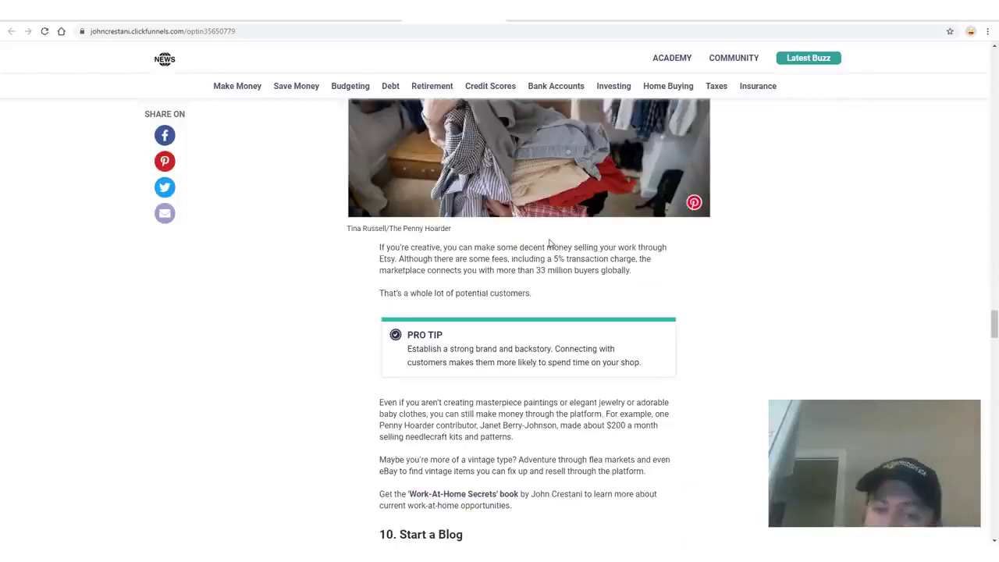
scroll(549, 243, down, 7)
scroll(544, 239, down, 4)
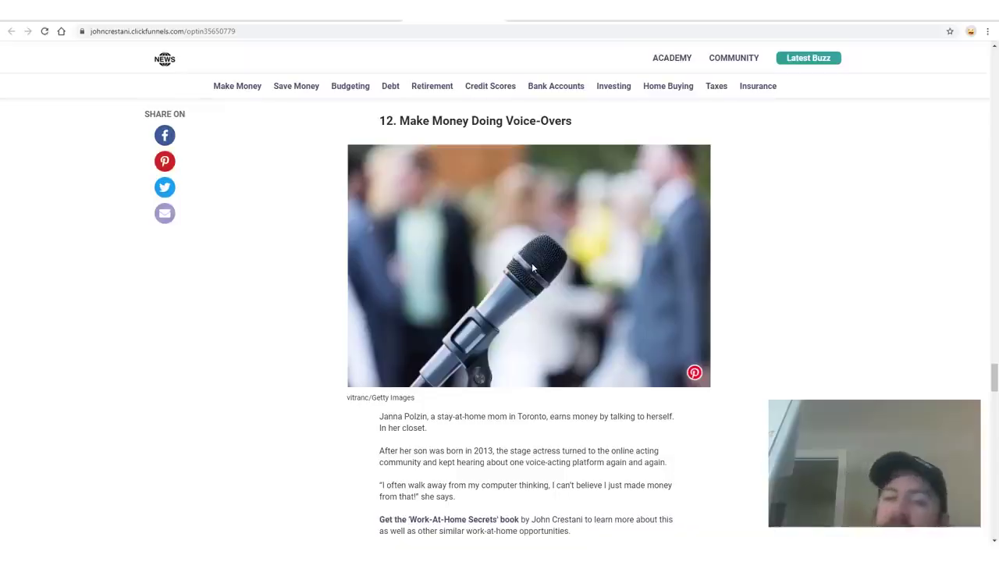
scroll(531, 262, down, 8)
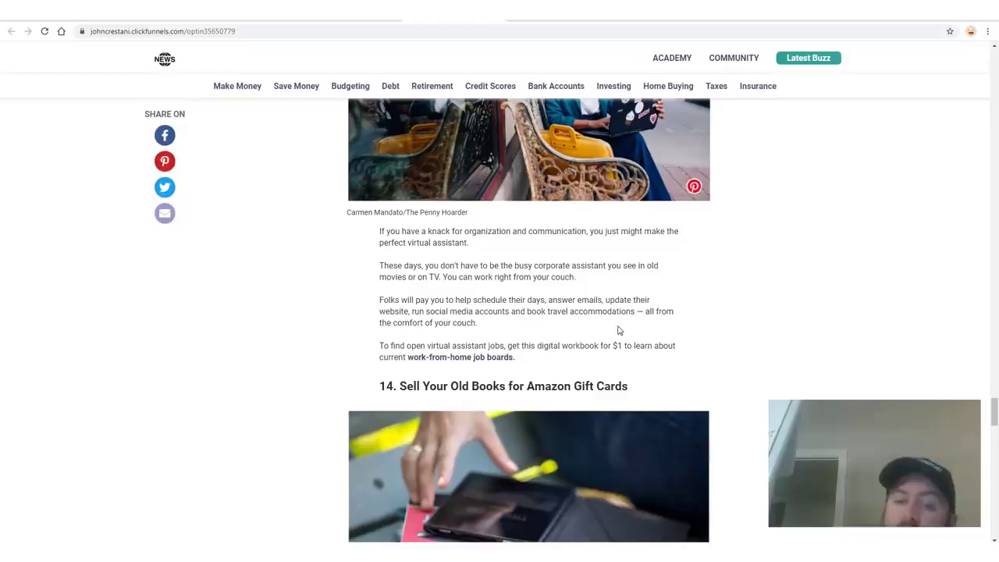
scroll(619, 331, down, 15)
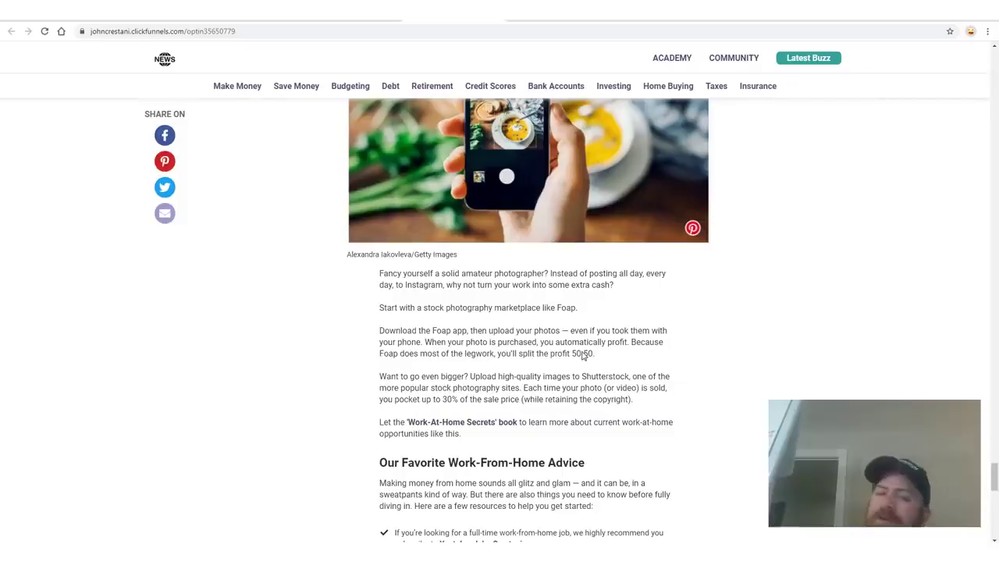
- Follow the 'Work-At-Home Secrets' book link near the end of the article and look through the book's sales page
click(450, 423)
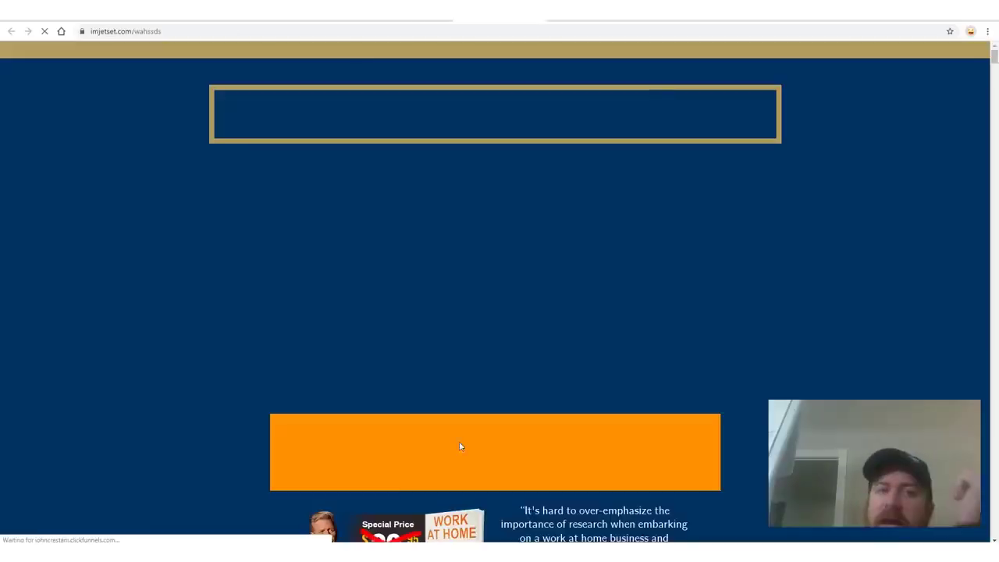
scroll(464, 448, down, 4)
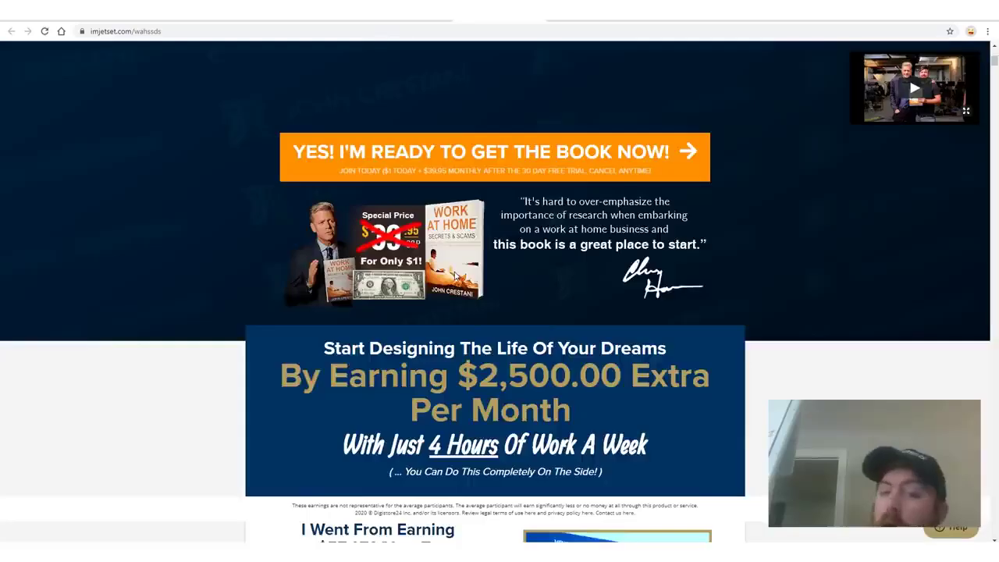
scroll(454, 276, down, 20)
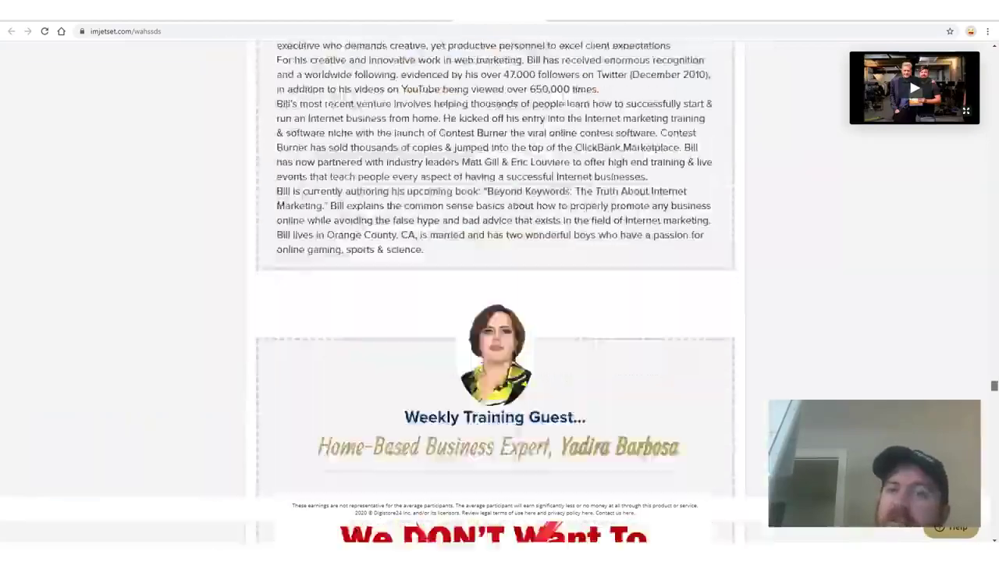
drag(994, 385, 994, 254)
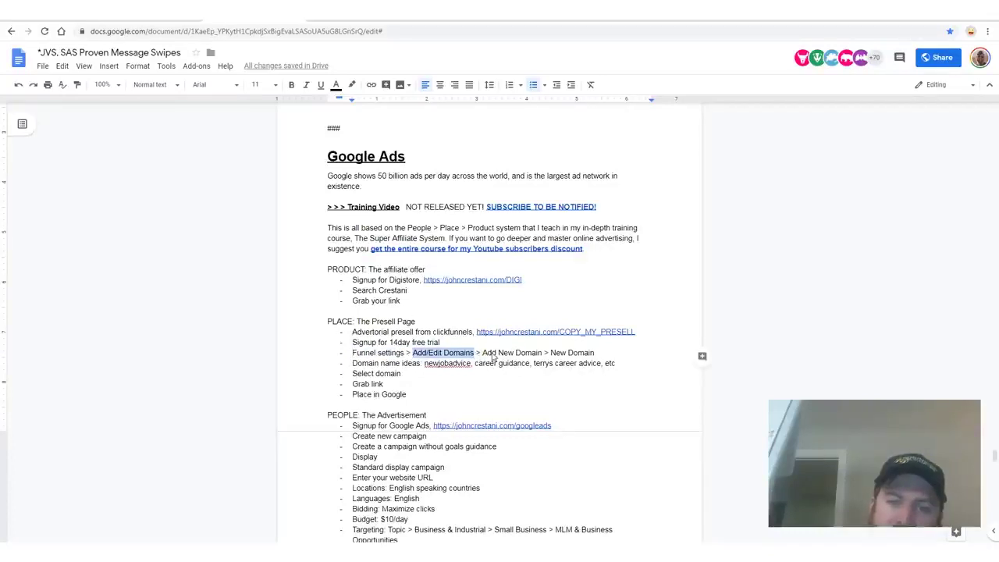
- Highlight the Add New Domain instruction in the message swipes document, then return to the ClickFunnels funnel and open its settings
drag(483, 358, 536, 358)
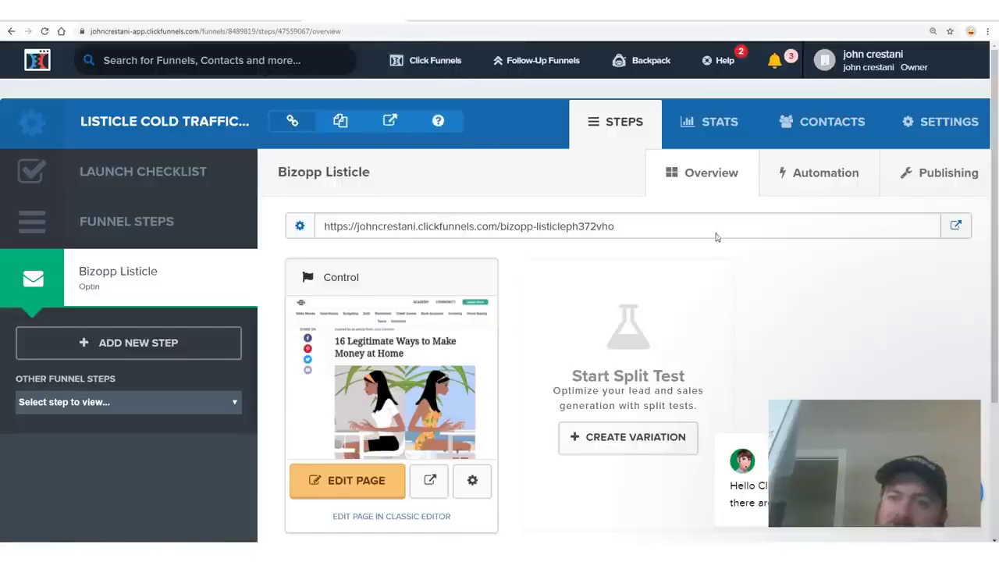
key(ctrl+minus)
key(ctrl+minus)
key(ctrl+minus)
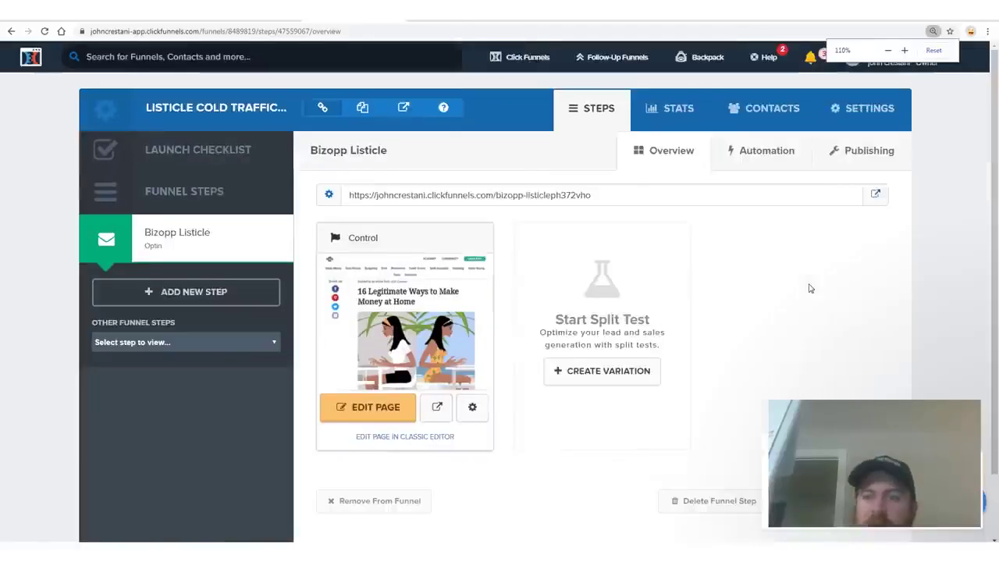
mouse_move(162, 70)
mouse_down()
mouse_move(229, 471)
mouse_move(769, 404)
mouse_move(831, 86)
mouse_up()
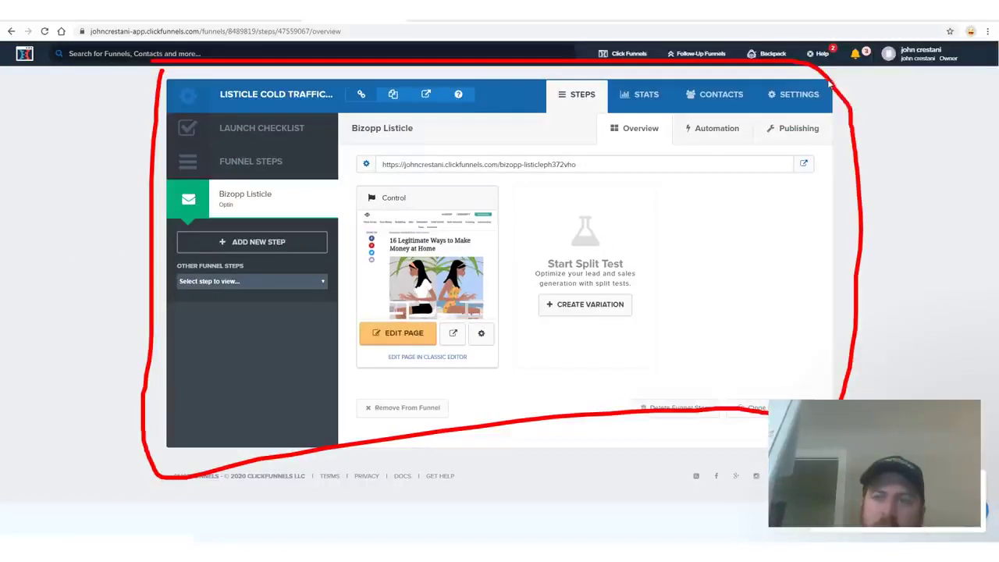
click(794, 95)
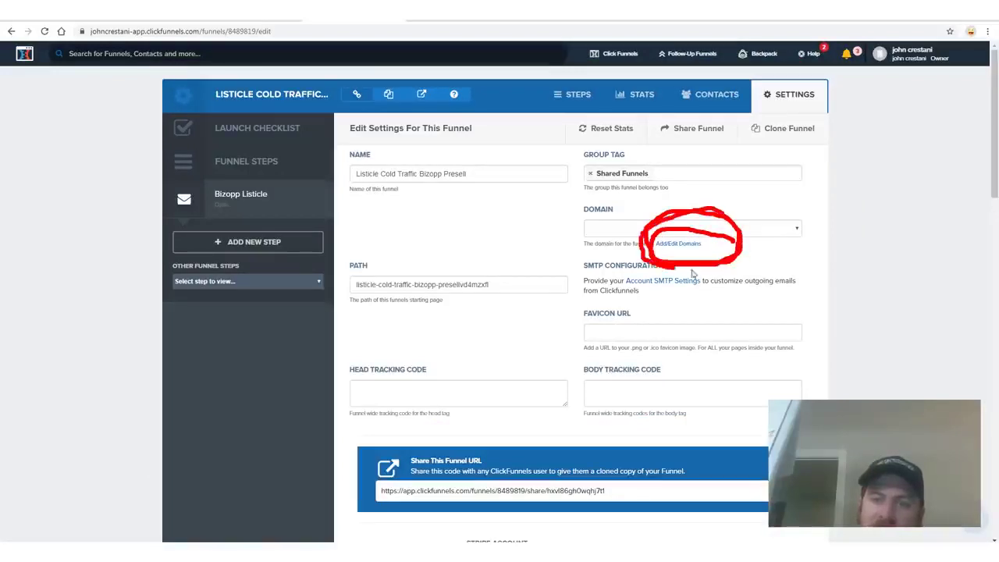
- Open the account's domain list from the funnel's domain setting and begin adding a new domain
drag(670, 270, 814, 236)
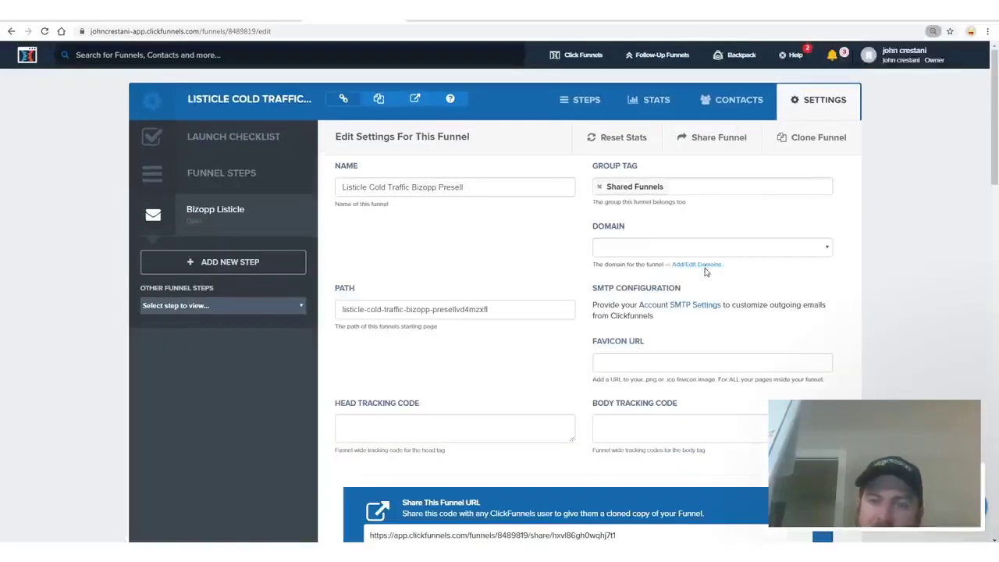
click(678, 243)
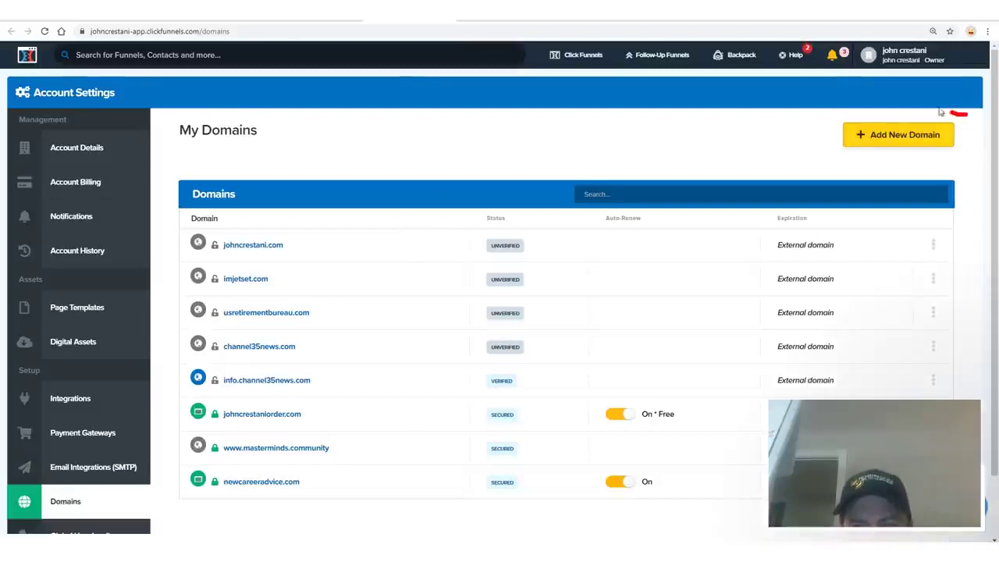
drag(947, 171, 864, 113)
drag(908, 182, 948, 145)
drag(150, 166, 767, 98)
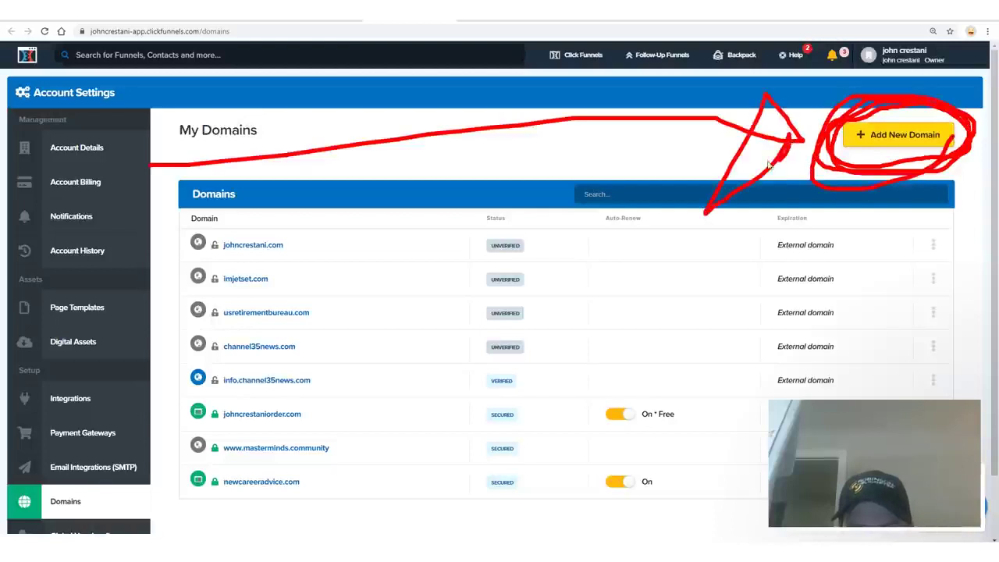
- Choose to register a new domain, search for habibscareeradvice and pick the .com version
drag(564, 144, 386, 537)
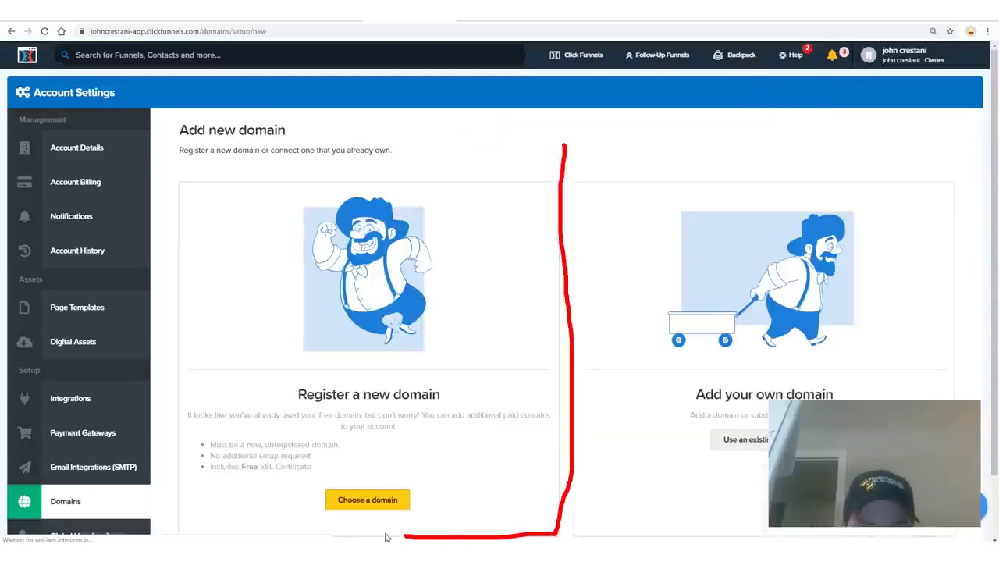
drag(177, 118, 491, 116)
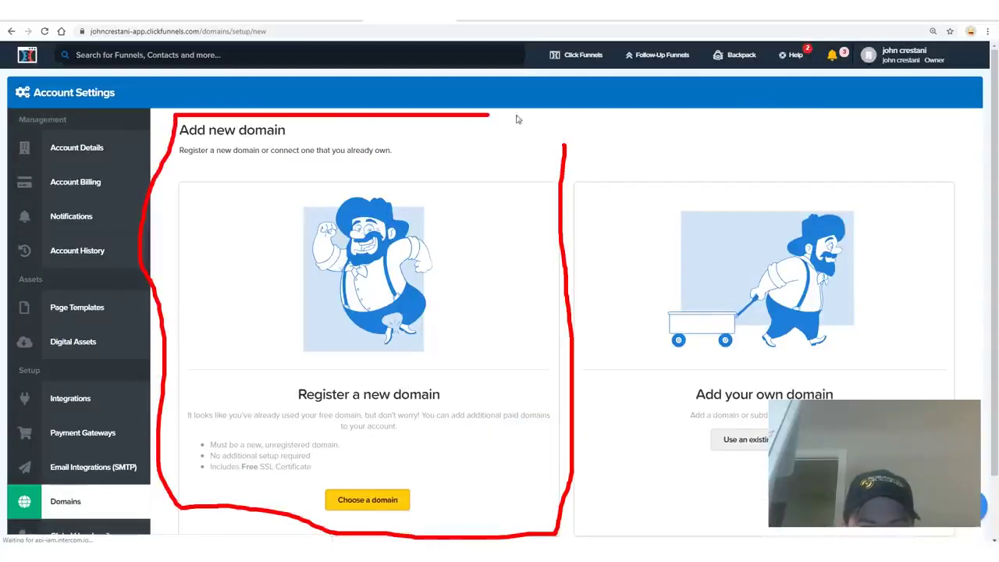
drag(567, 384, 546, 500)
drag(554, 97, 154, 437)
mouse_move(388, 538)
mouse_down()
mouse_move(441, 478)
mouse_move(457, 508)
mouse_up()
click(367, 500)
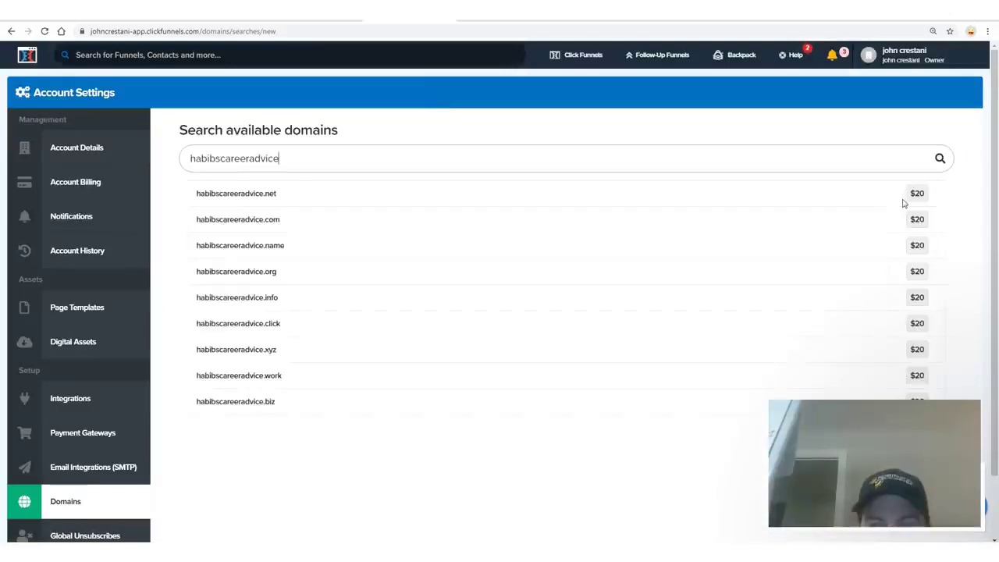
key(Return)
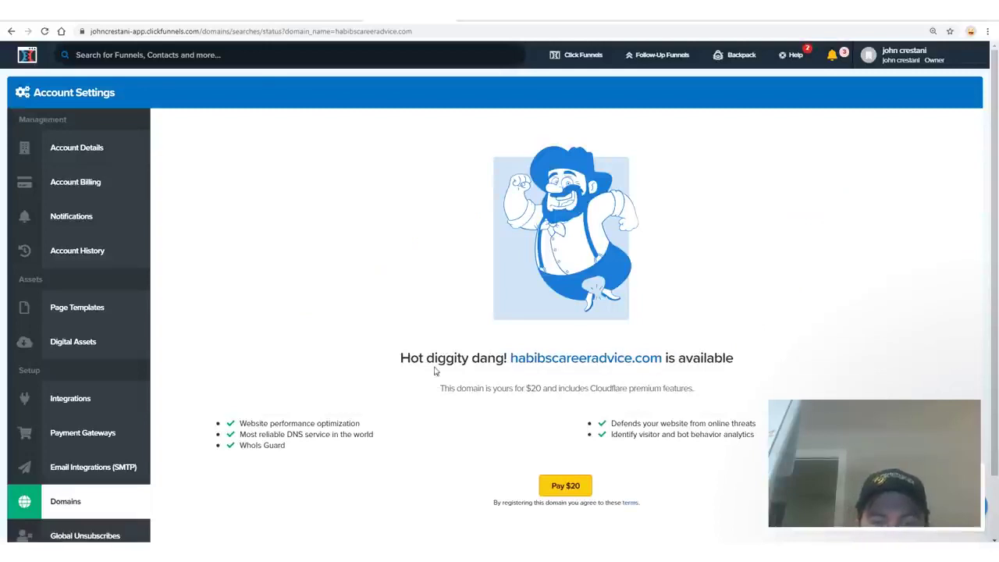
- Review the registration offer for habibscareeradvice.com, examining its availability and payment option without buying it
drag(399, 359, 662, 359)
double_click(738, 360)
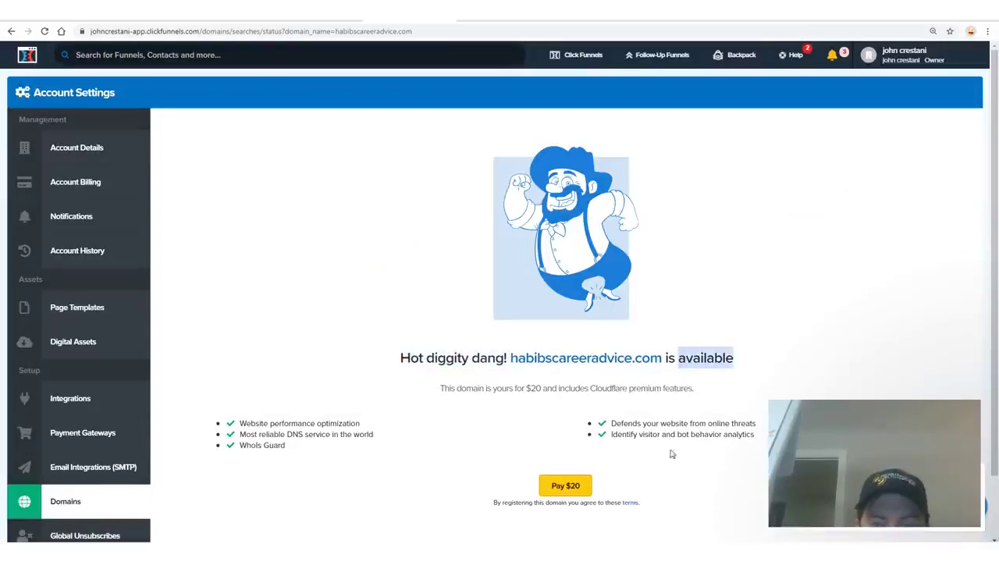
mouse_move(666, 459)
mouse_down()
mouse_move(468, 538)
mouse_move(635, 542)
mouse_up()
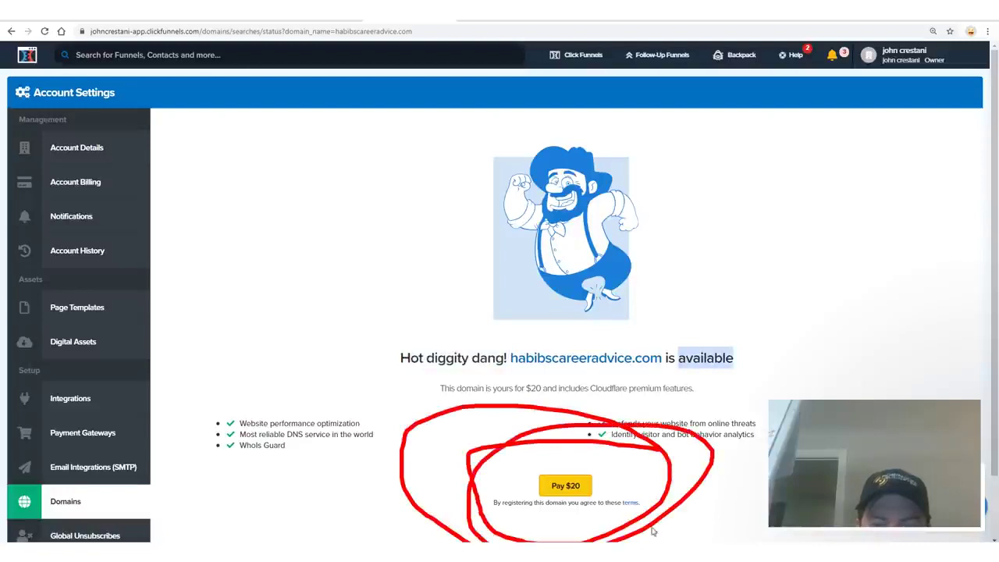
drag(647, 508, 574, 441)
drag(442, 136, 348, 166)
mouse_move(336, 461)
mouse_down()
mouse_move(378, 360)
mouse_move(334, 451)
mouse_up()
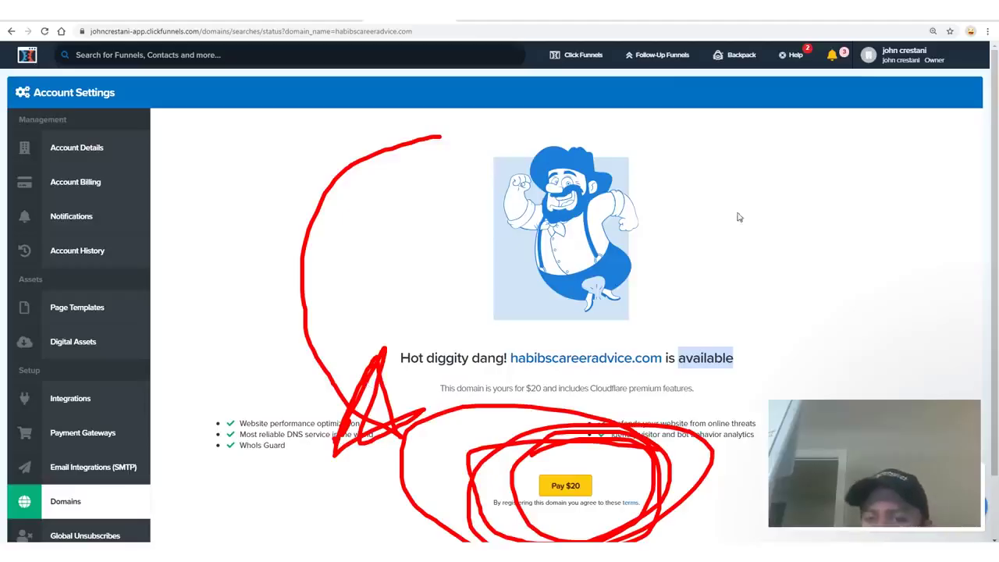
mouse_move(713, 163)
mouse_down()
mouse_move(805, 340)
mouse_move(789, 398)
mouse_up()
drag(761, 332, 748, 381)
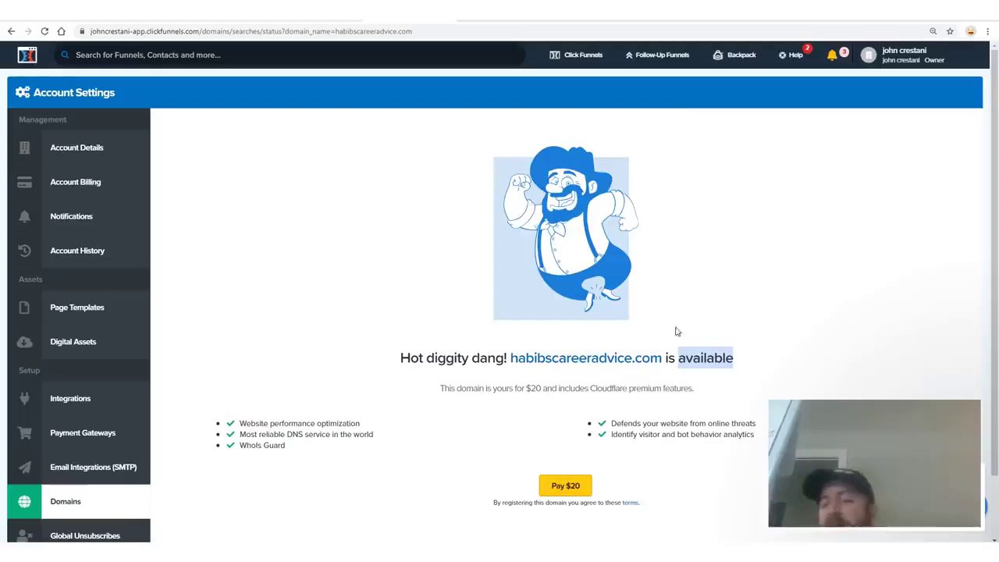
click(630, 459)
mouse_move(656, 478)
mouse_down()
mouse_move(654, 457)
mouse_move(656, 469)
mouse_move(508, 515)
mouse_up()
drag(586, 168, 380, 507)
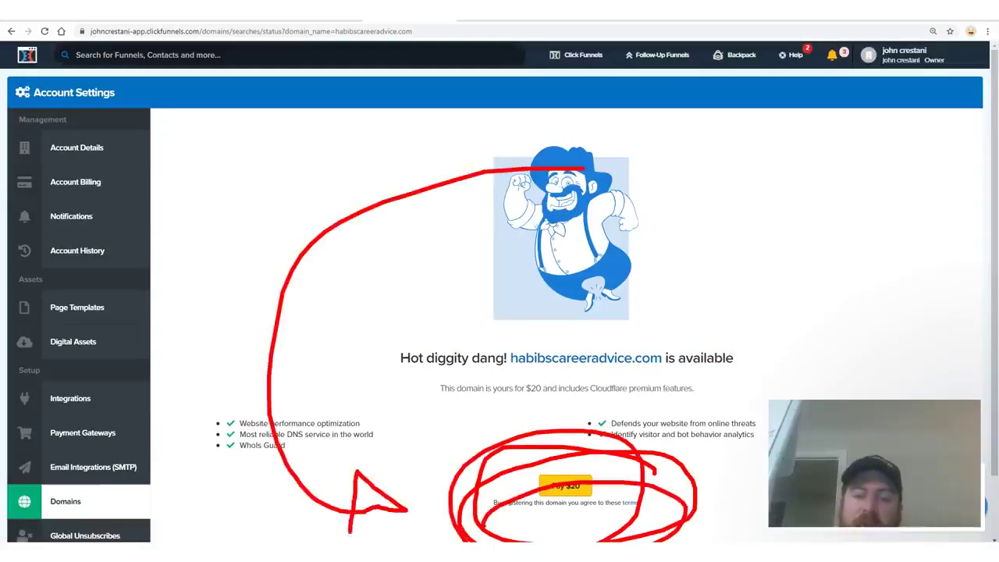
key(Escape)
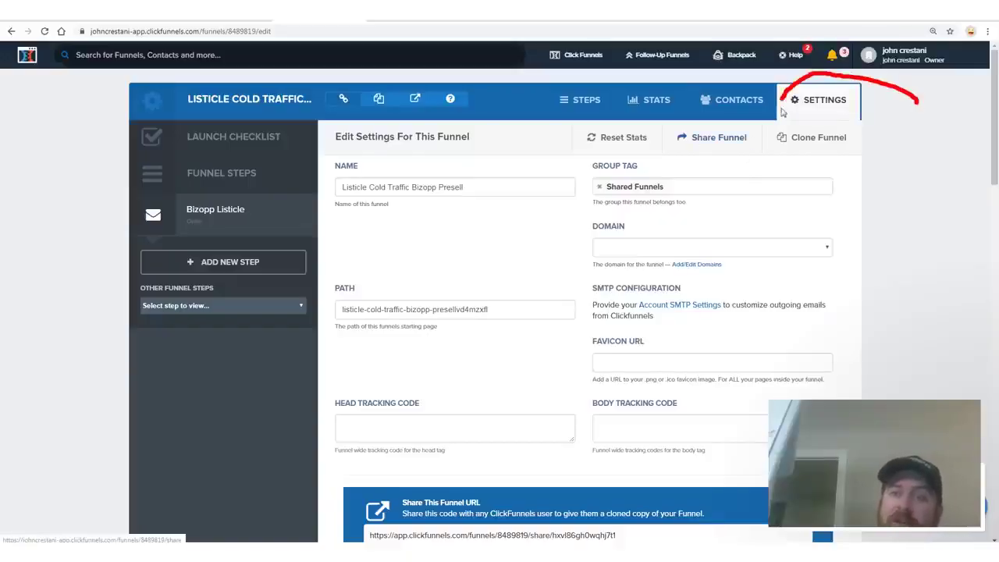
- Return to the Listicle Cold Traffic Bizopp Presell funnel and look over the Bizopp Listicle step's page overview
drag(826, 78, 876, 126)
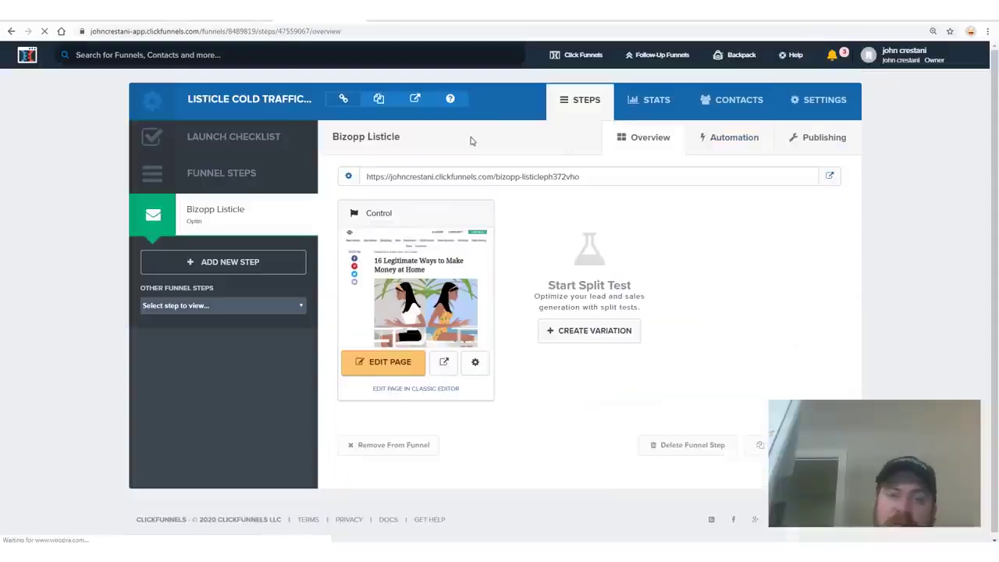
mouse_move(613, 178)
mouse_down()
mouse_move(430, 416)
mouse_move(468, 392)
mouse_move(497, 218)
mouse_up()
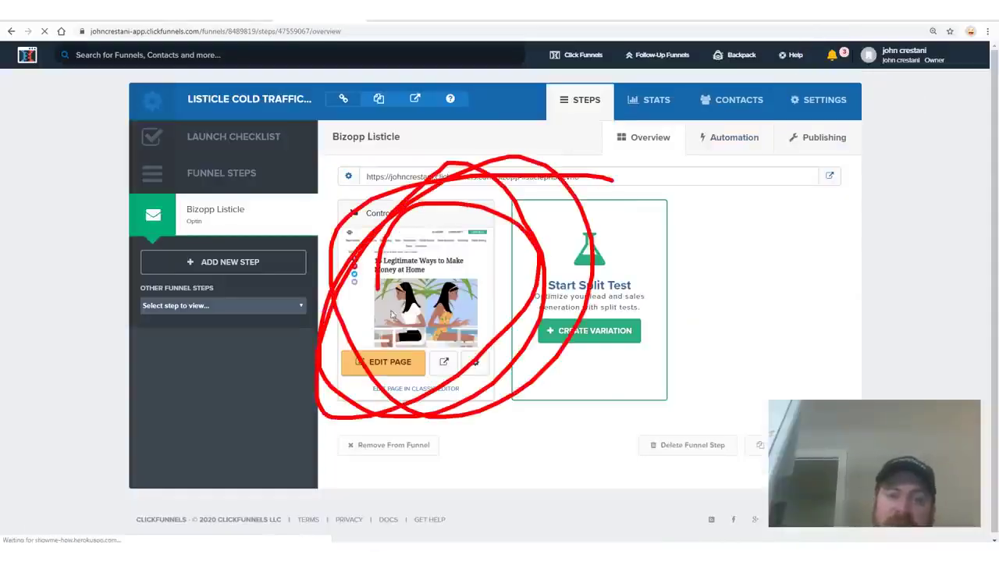
drag(432, 343, 359, 338)
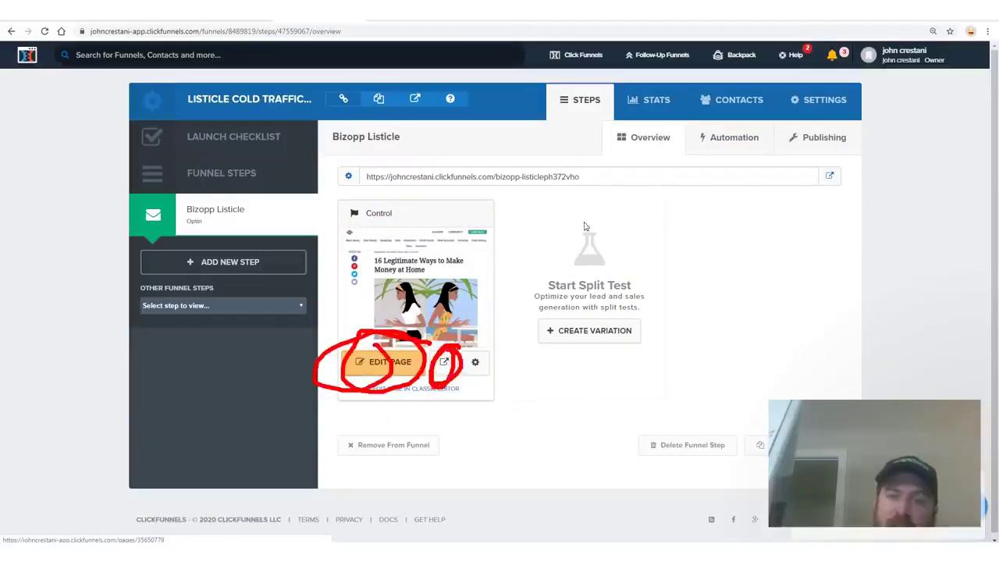
mouse_move(593, 126)
mouse_down()
mouse_move(925, 84)
mouse_move(909, 146)
mouse_up()
drag(887, 100, 811, 76)
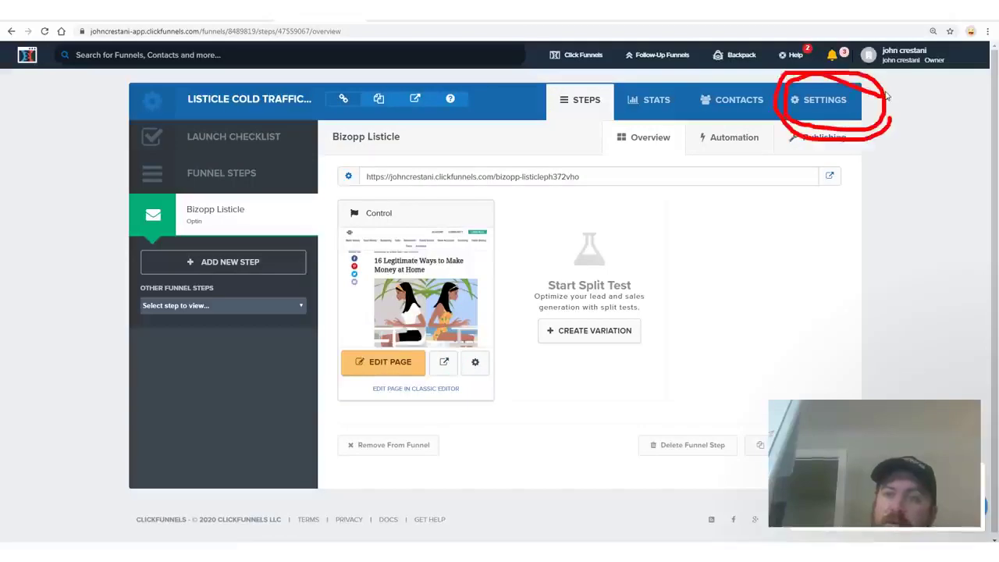
- Open the funnel's settings and reload the page to refresh the domain choices
key(F5)
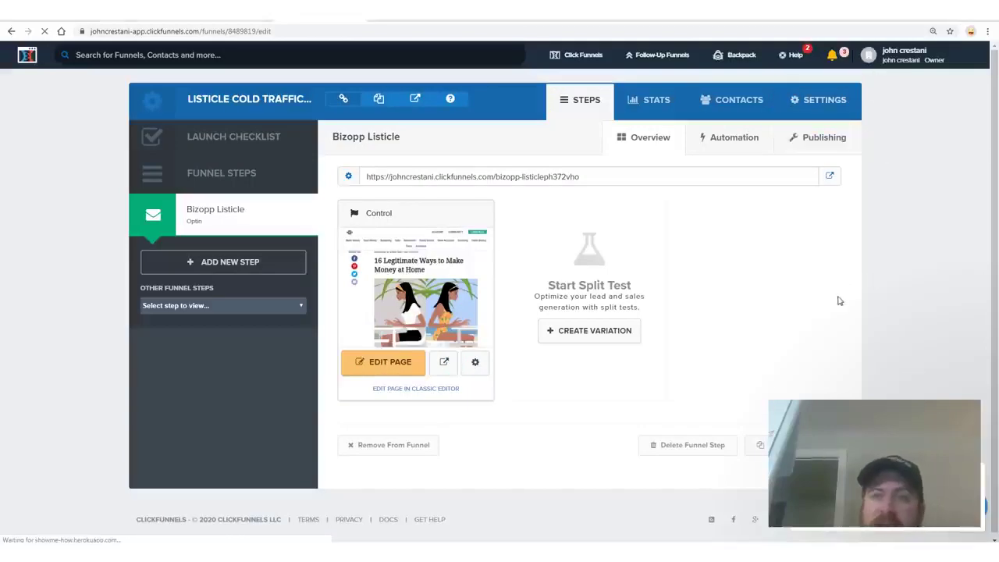
right_click(496, 242)
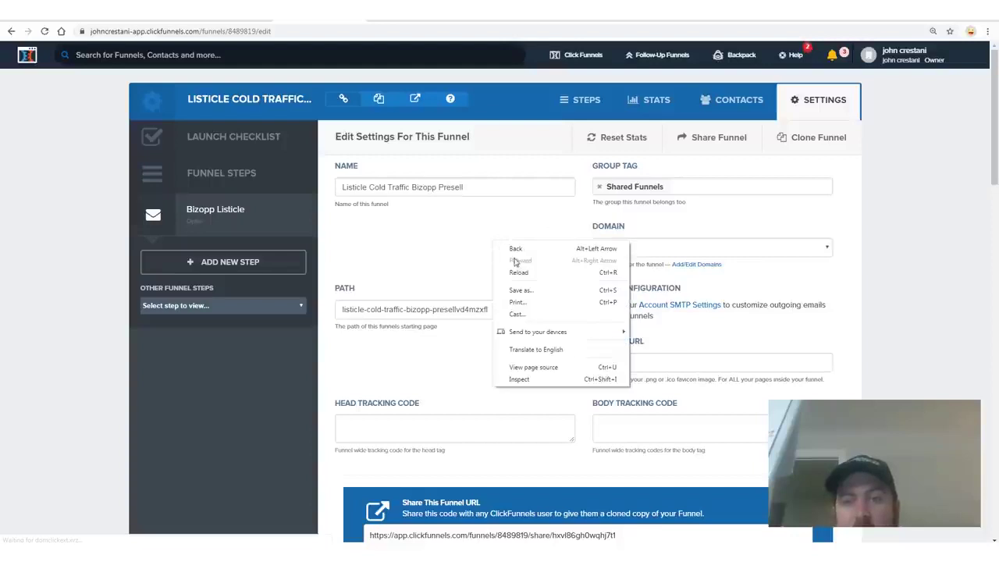
drag(540, 262, 535, 280)
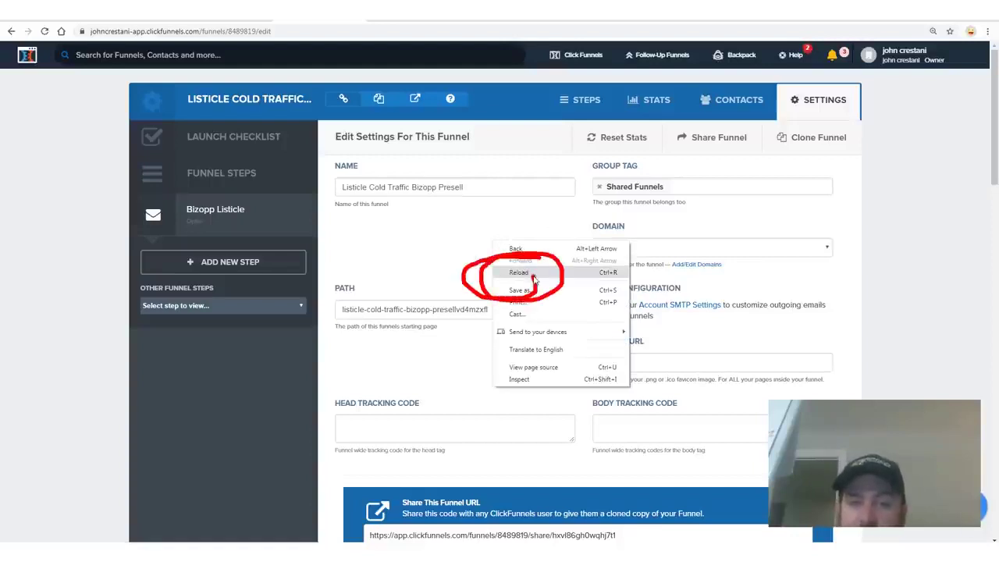
key(Escape)
right_click(515, 261)
click(545, 293)
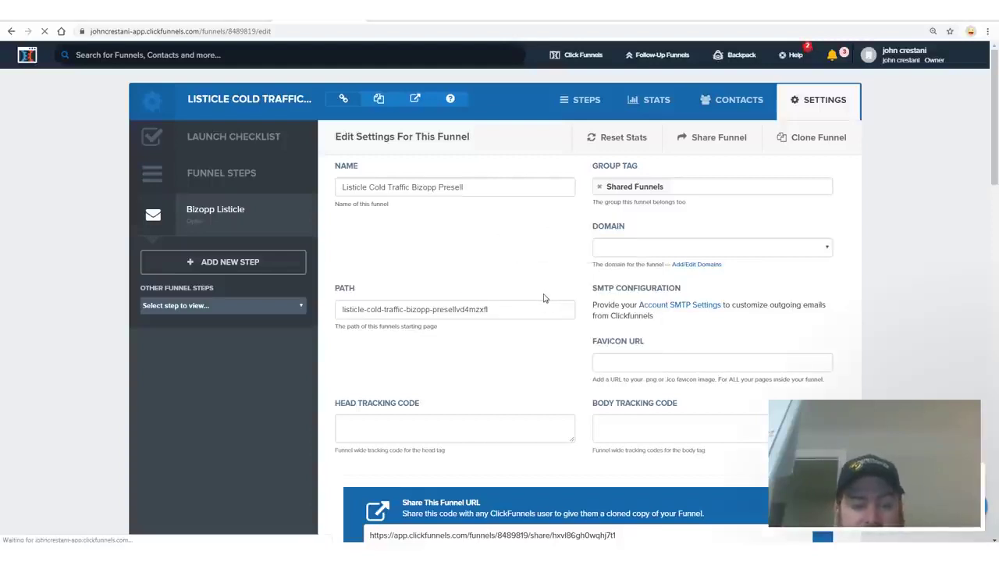
- Set the funnel's domain to newcareeradvice.com and save the updated settings
click(775, 247)
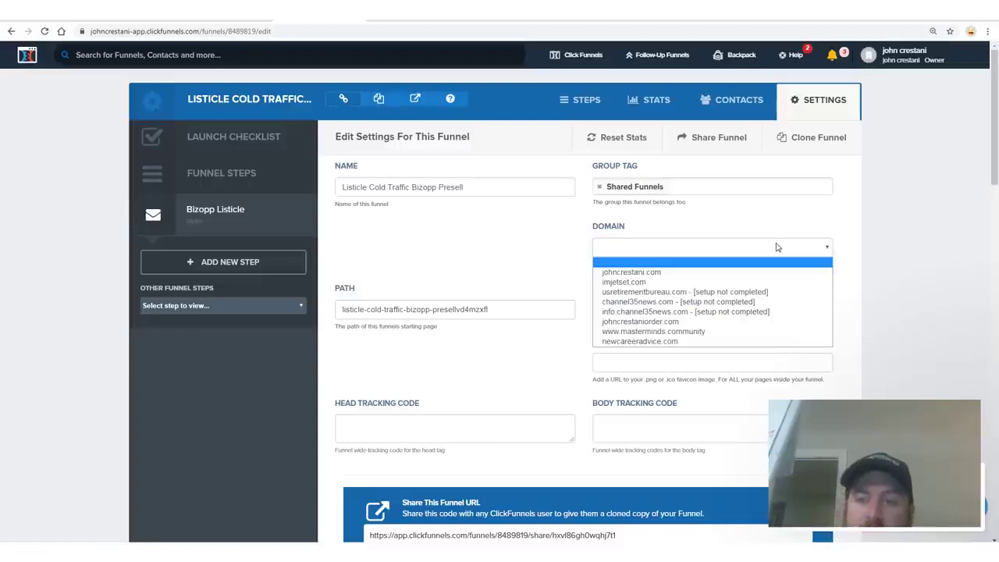
key(Up)
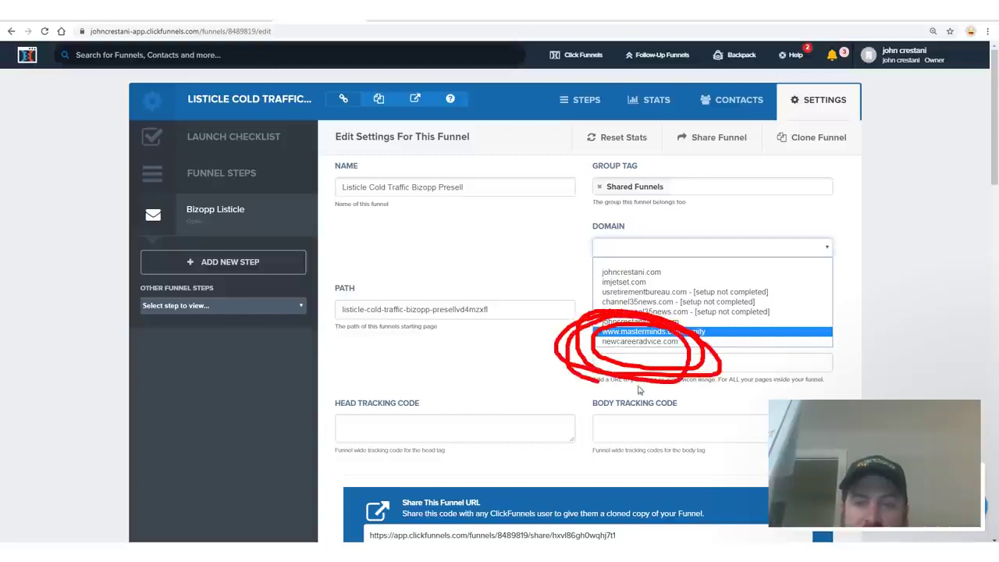
drag(638, 390, 544, 377)
key(Escape)
click(671, 246)
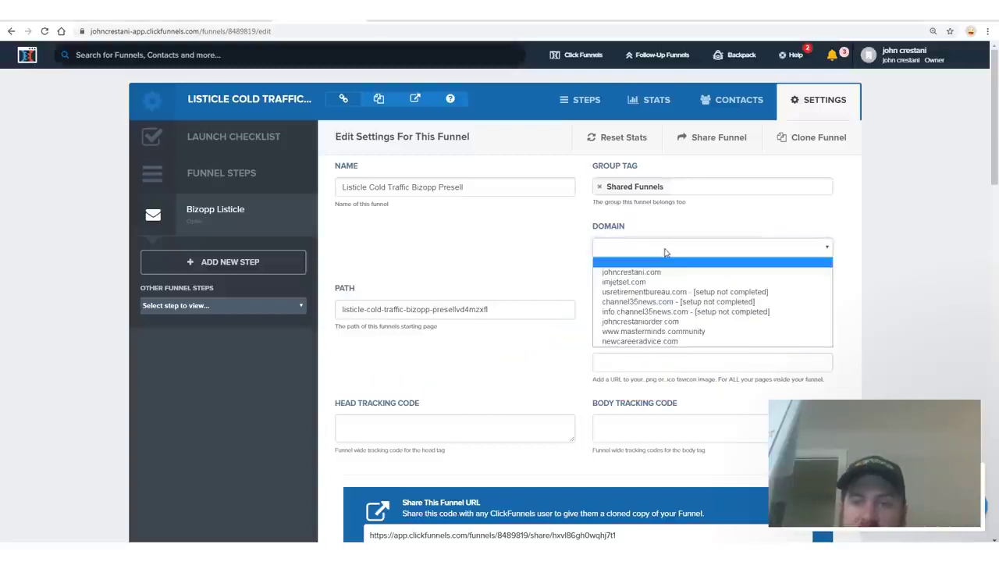
click(640, 341)
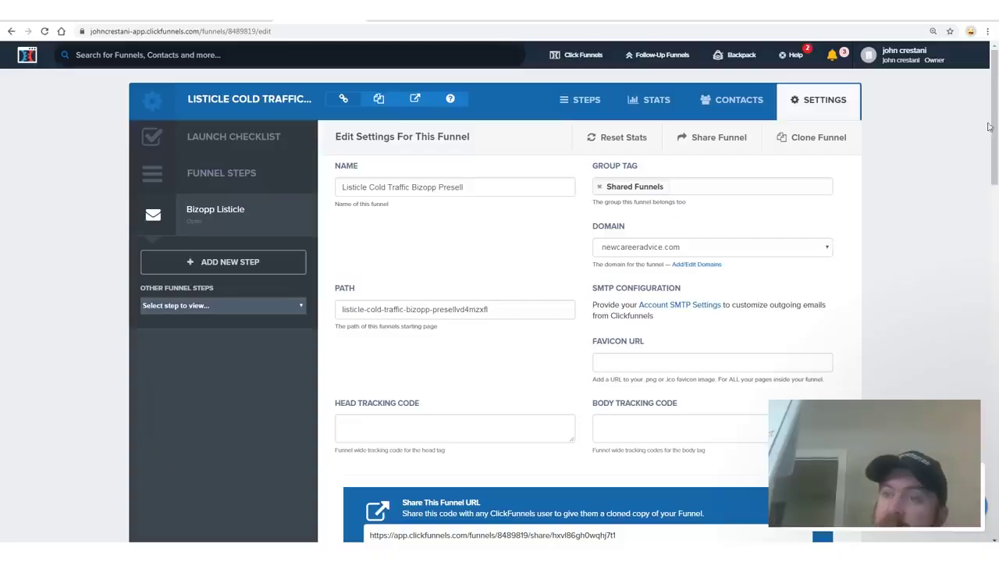
drag(988, 126, 988, 479)
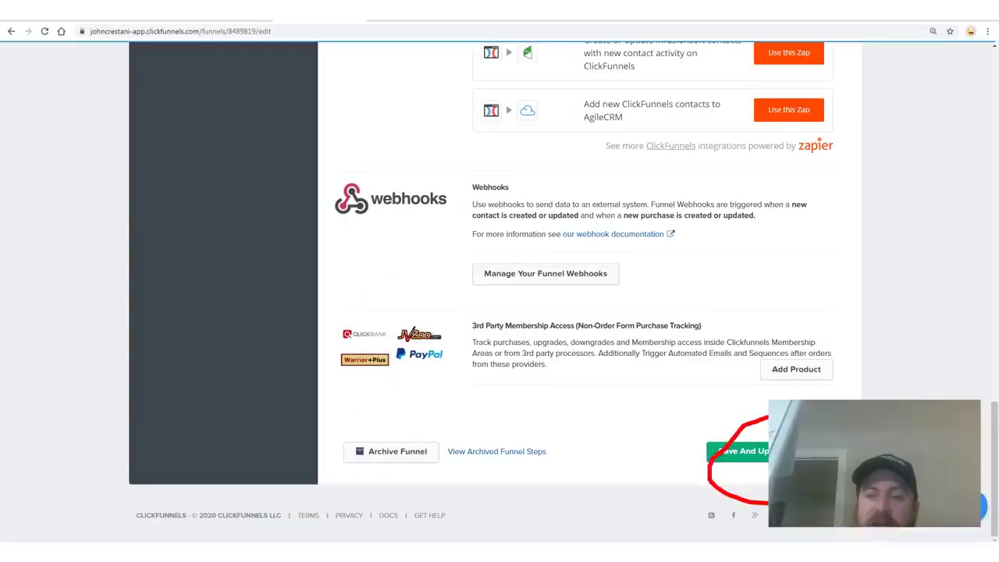
mouse_move(721, 419)
mouse_down()
mouse_move(671, 500)
mouse_move(858, 394)
mouse_move(781, 539)
mouse_up()
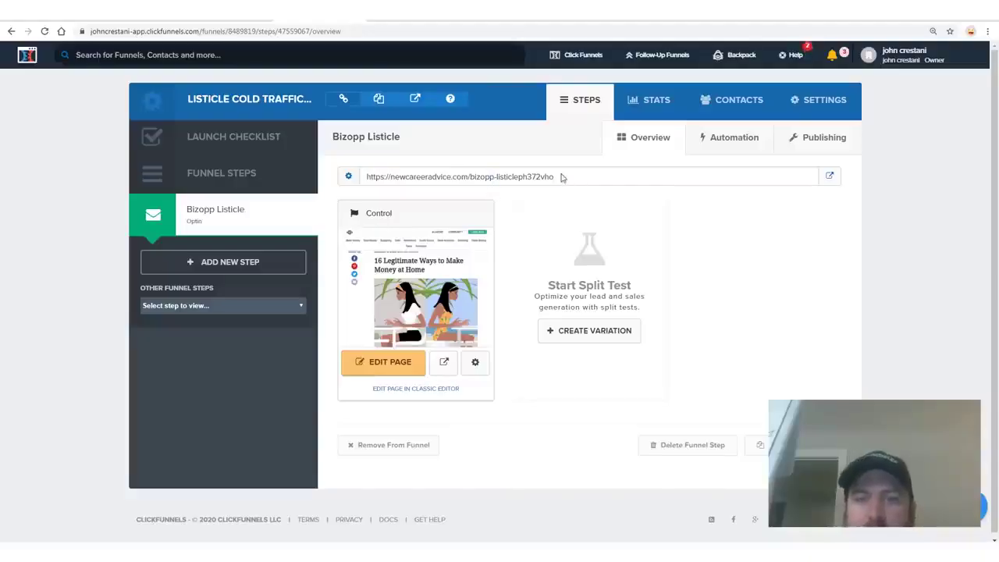
- Copy the Bizopp Listicle page's newcareeradvice.com URL into the sticky note under the heading Website
drag(561, 177, 363, 177)
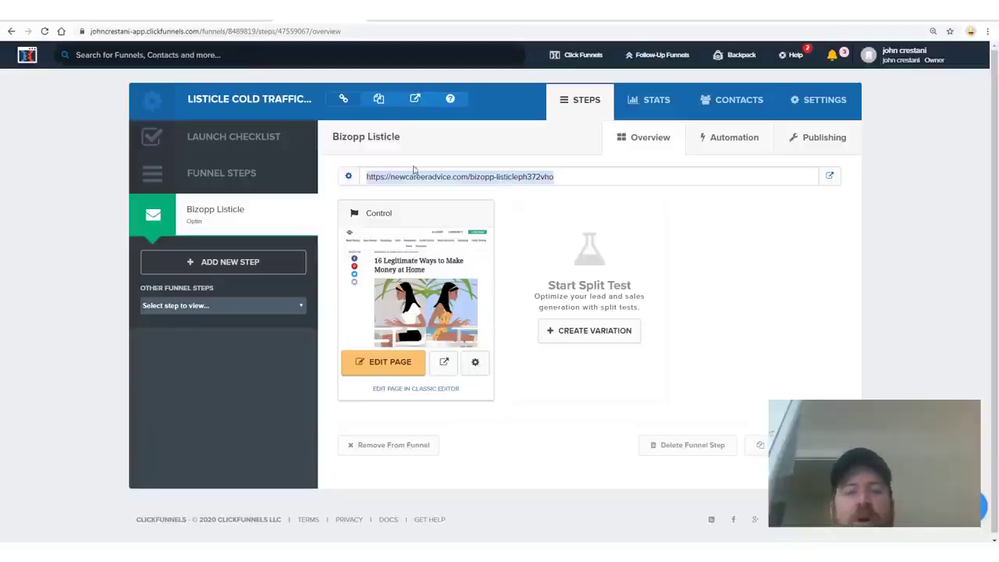
click(447, 177)
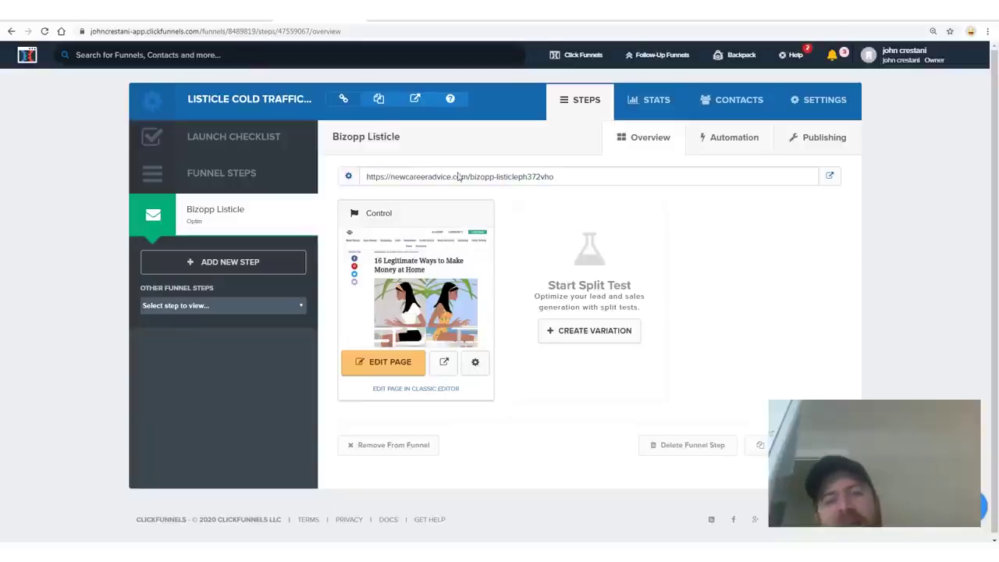
right_click(394, 182)
click(414, 184)
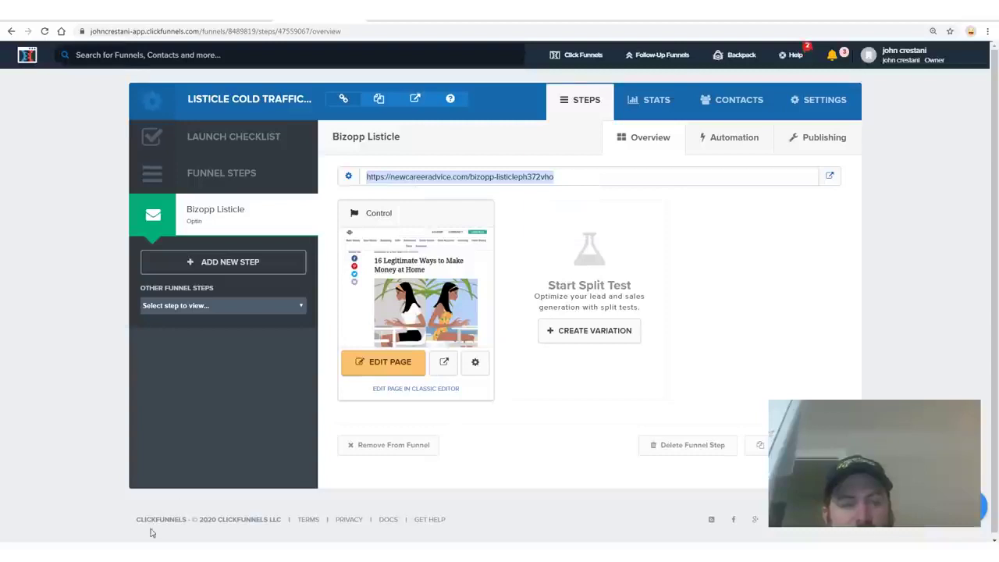
key(alt+Tab)
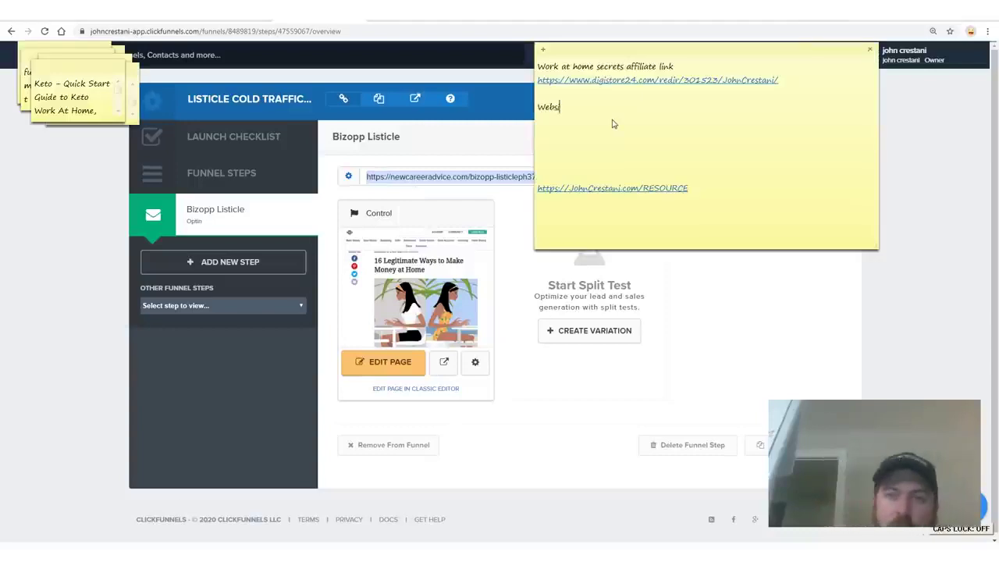
key(Return)
key(ctrl+v)
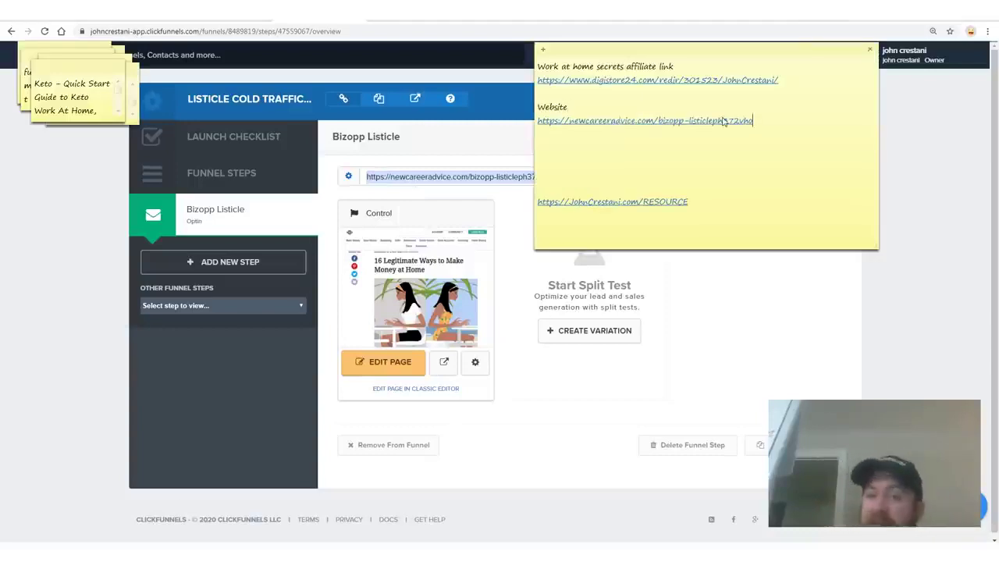
drag(753, 121, 545, 131)
click(578, 177)
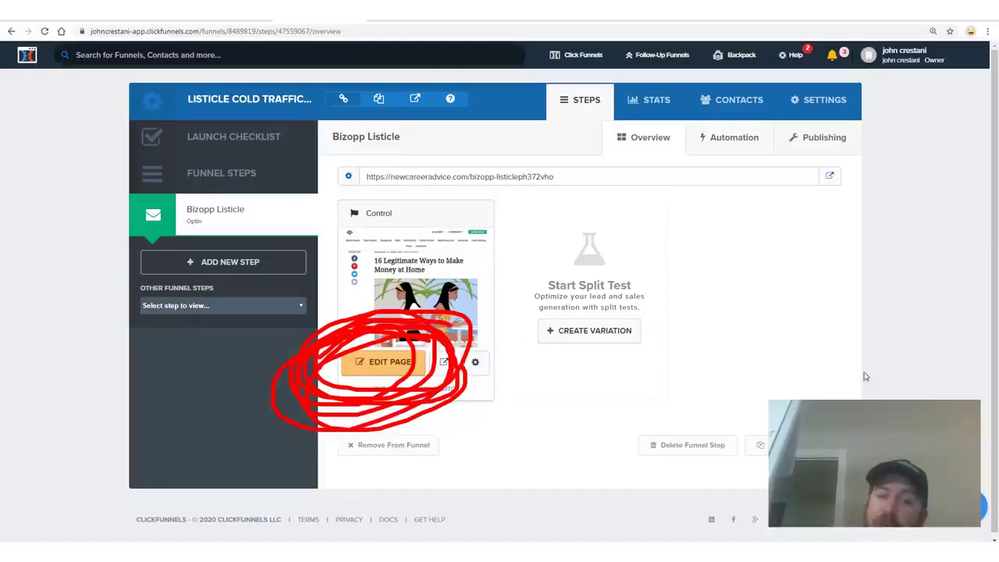
drag(859, 394, 591, 298)
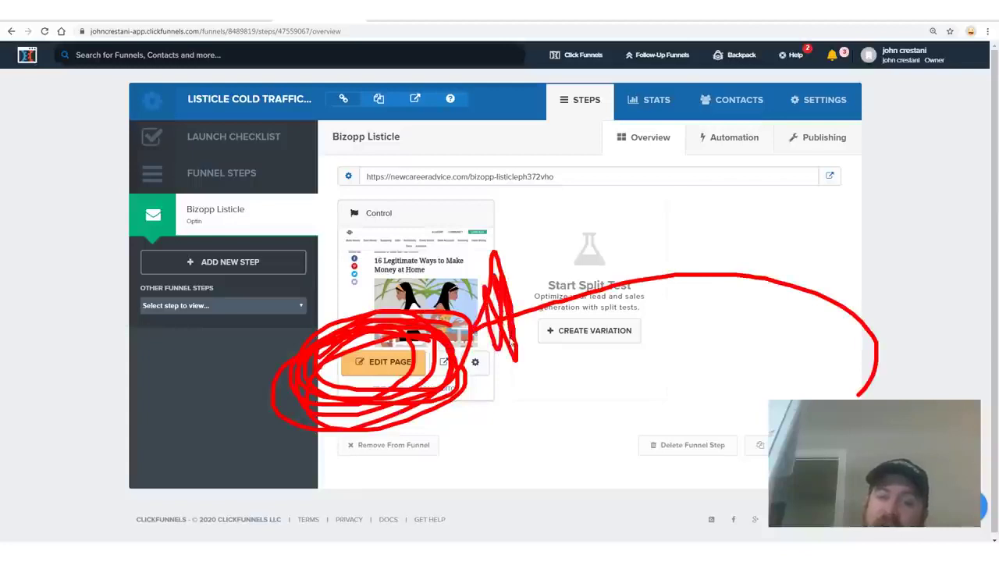
drag(510, 344, 523, 411)
drag(288, 154, 152, 393)
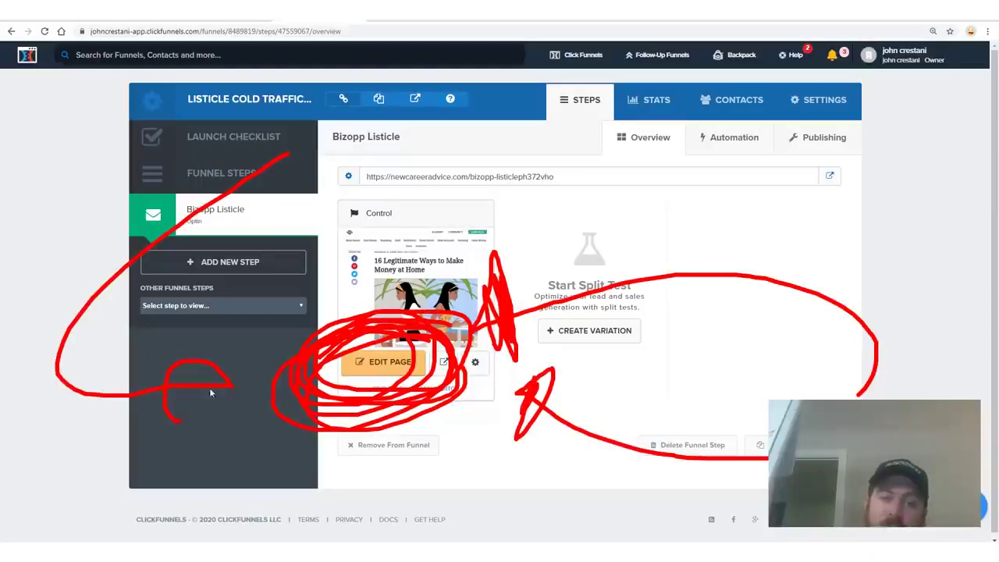
- Open the Bizopp Listicle page in the editor and select the 'Work-At-Home Secrets' book link under the first money-making idea
key(Escape)
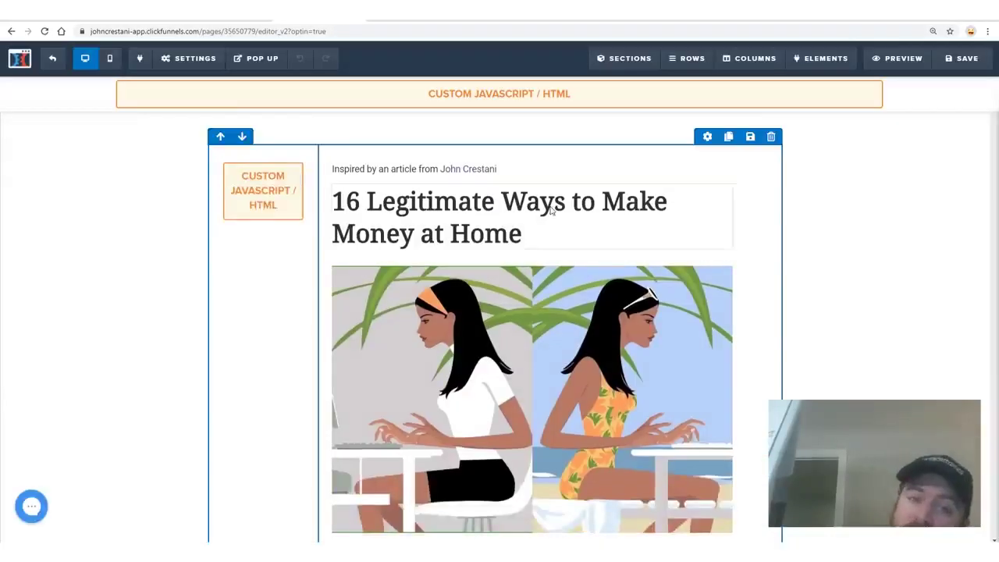
scroll(537, 232, down, 10)
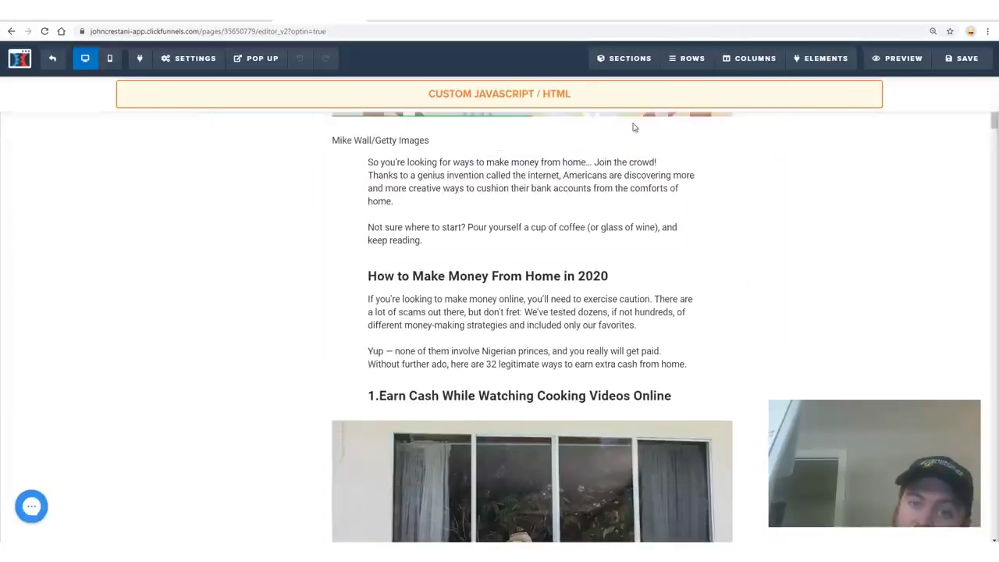
scroll(523, 277, down, 7)
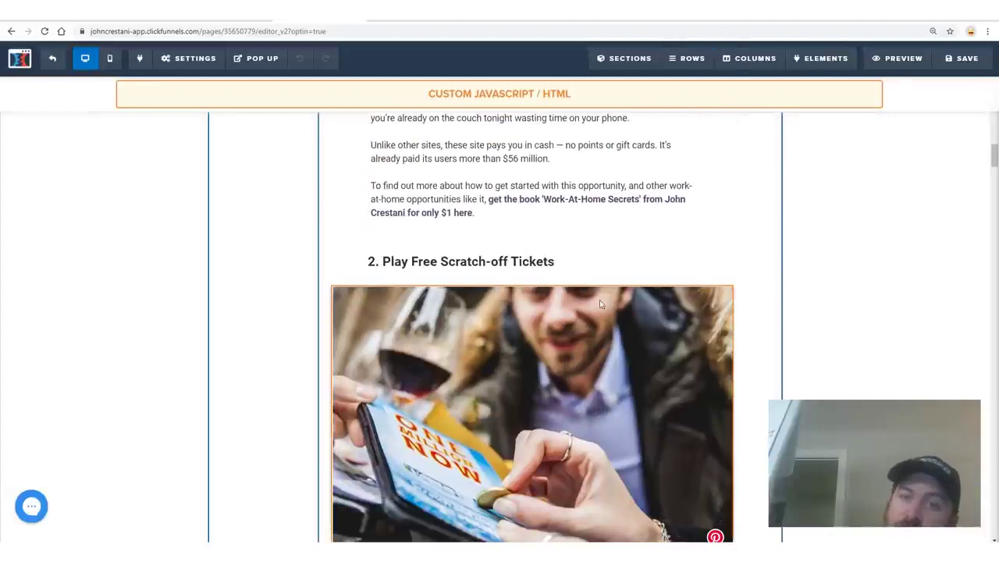
click(581, 211)
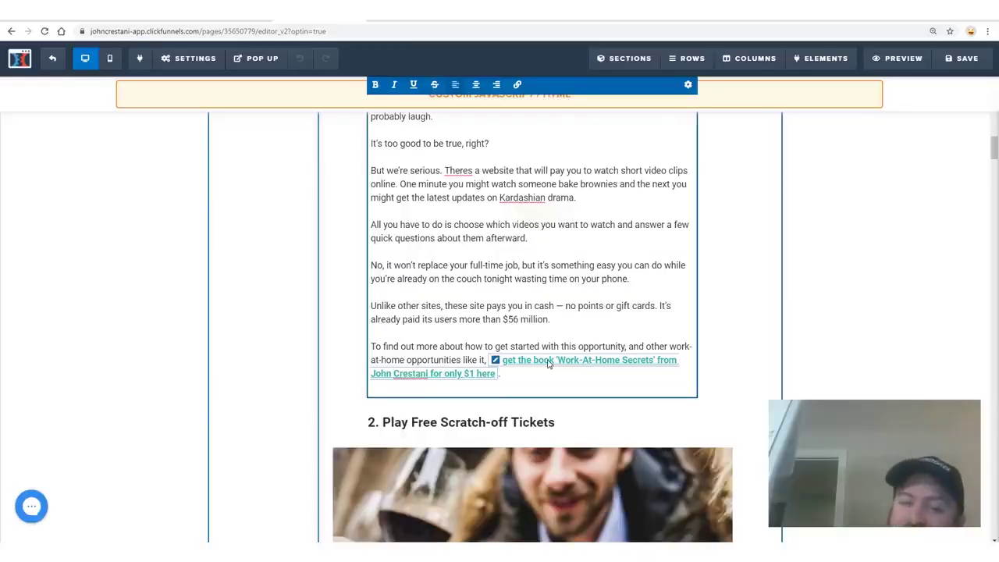
click(549, 363)
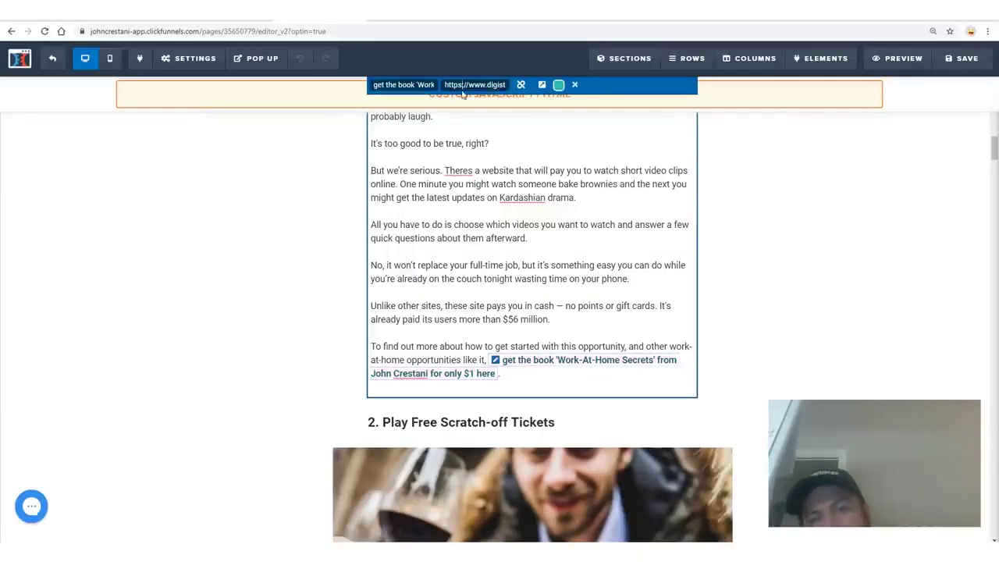
- Replace the book link's URL with the Digistore24 Work at home secrets affiliate link from the sticky note
click(504, 86)
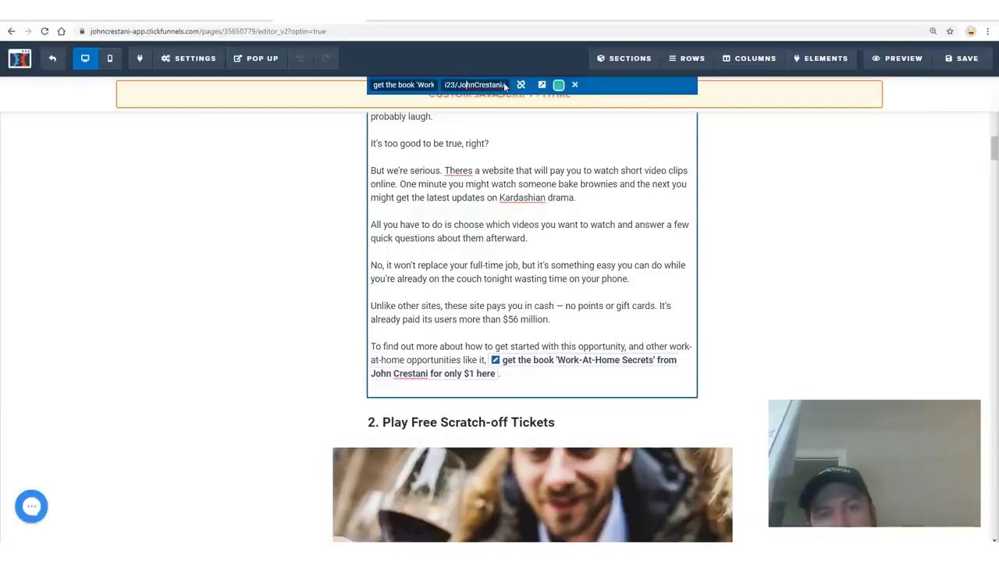
key(ctrl+a)
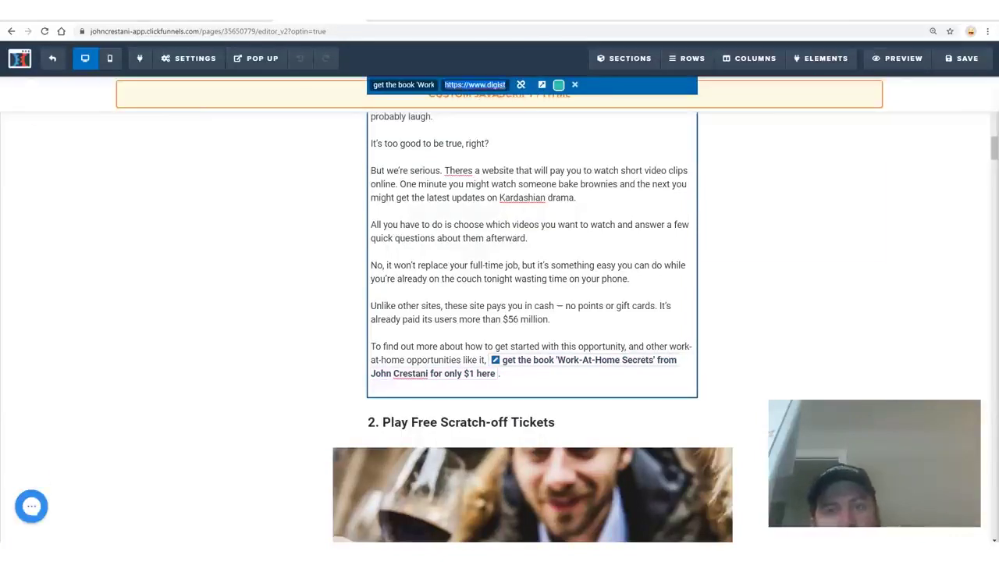
drag(783, 81, 544, 81)
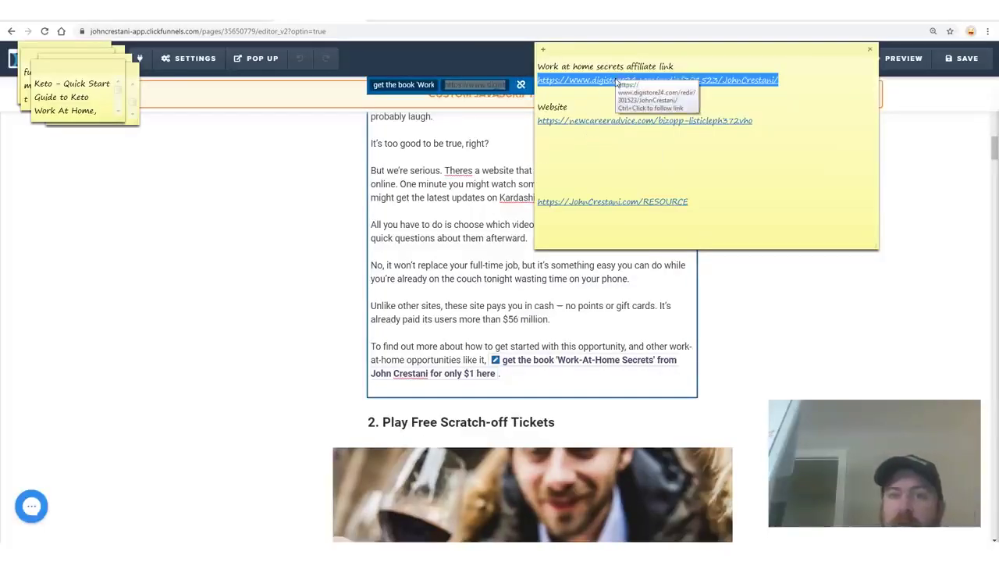
click(482, 92)
text(googl.c)
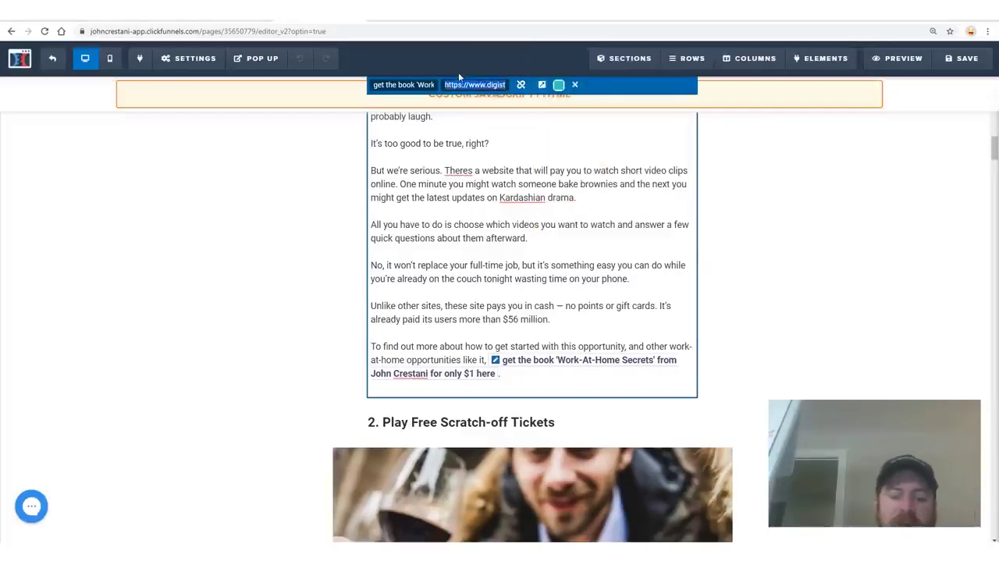
click(780, 216)
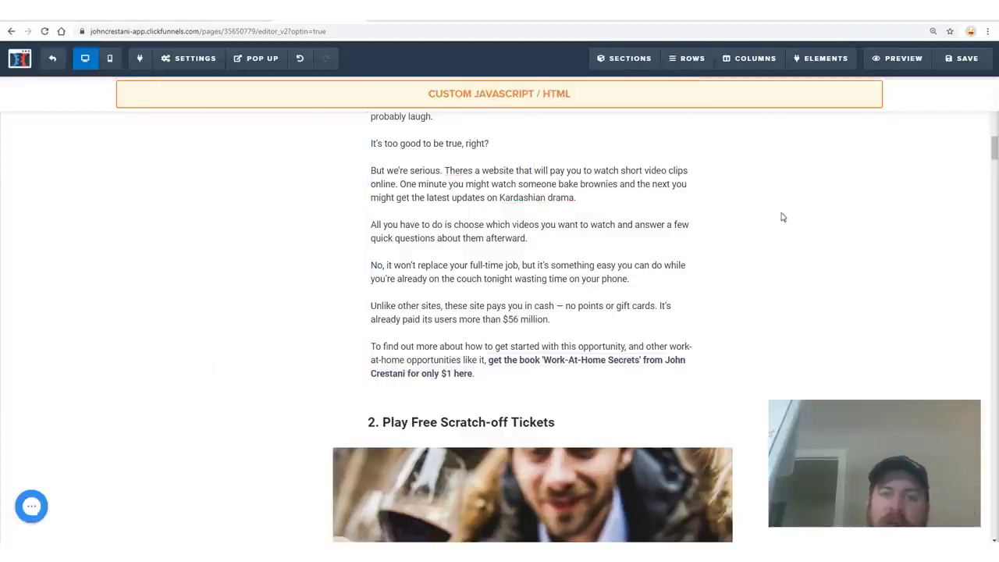
click(557, 361)
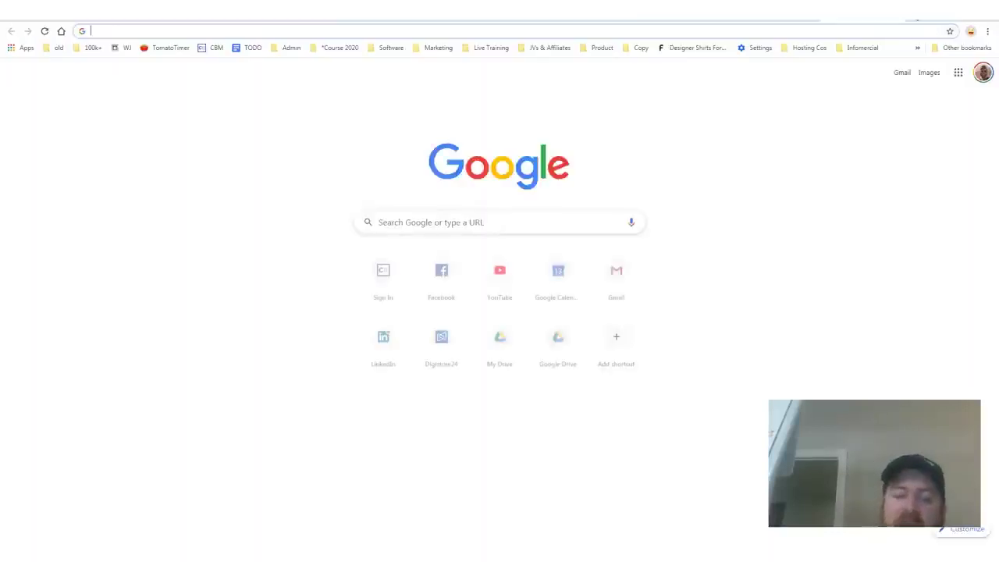
- Go to youtube.com, open the account's own channel and examine the congratulations community post about a viewer's sales
text(youtube.com)
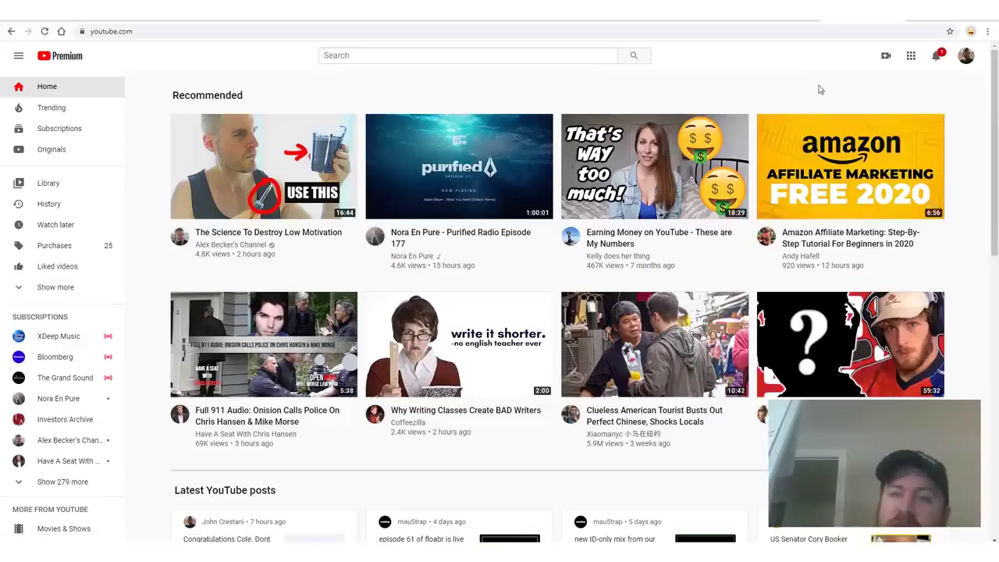
click(965, 56)
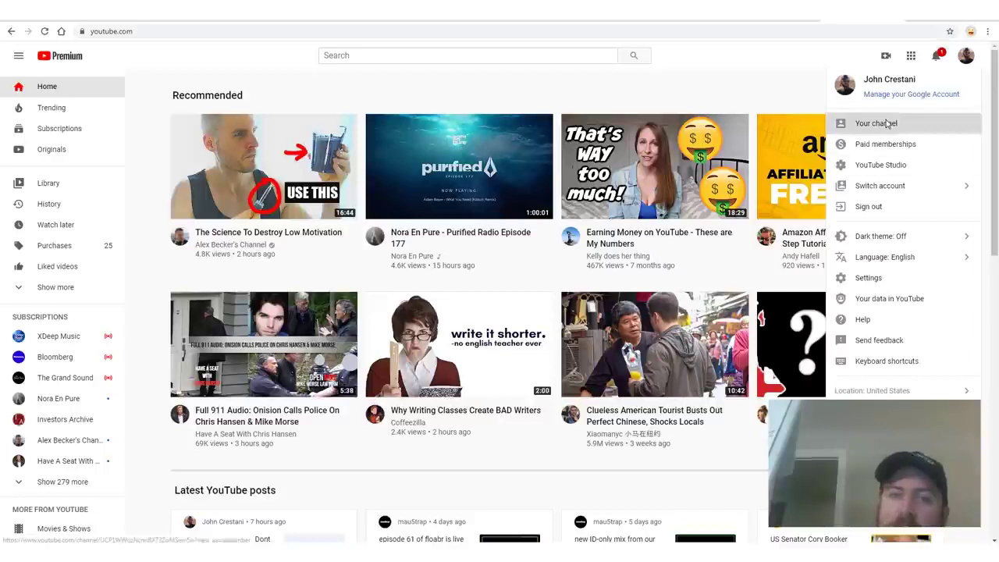
click(859, 123)
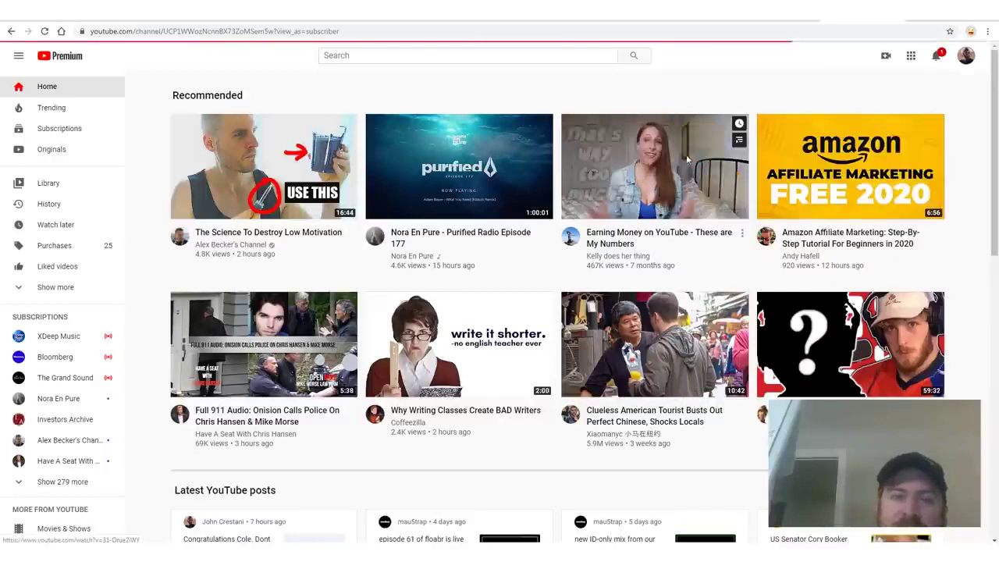
scroll(461, 336, down, 2)
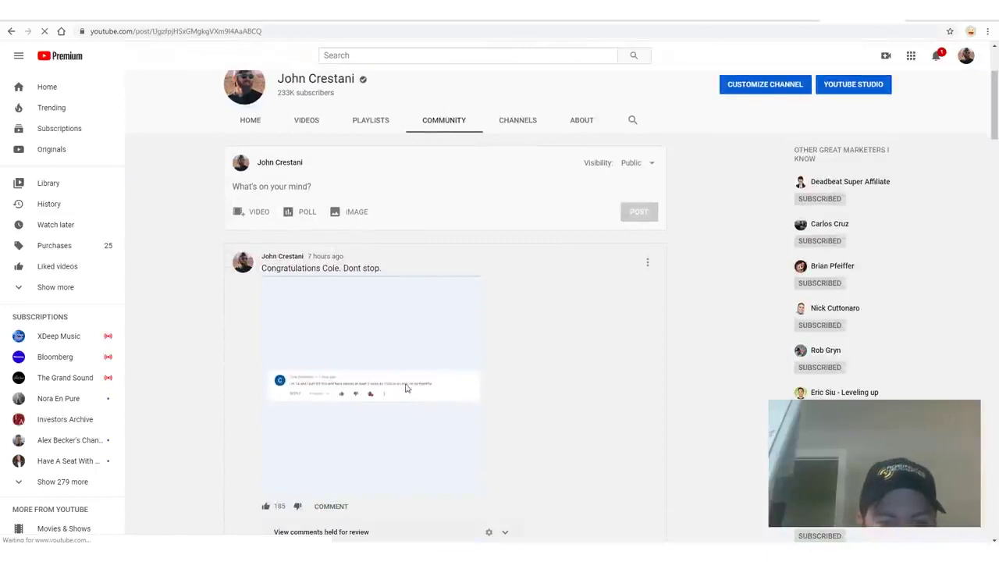
scroll(399, 397, up, 8)
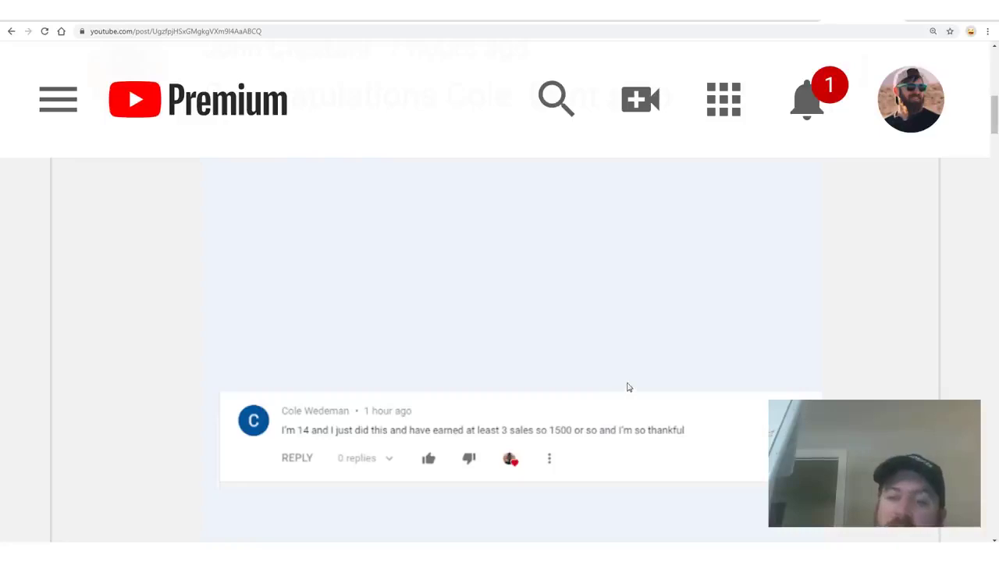
scroll(628, 387, down, 6)
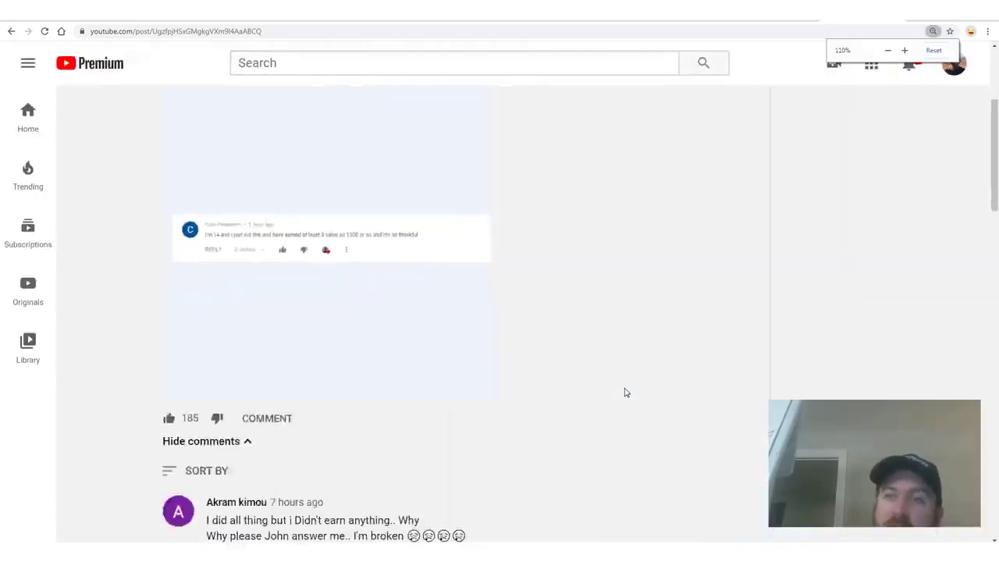
- Return to the channel's community posts and read the SAS affiliate success post with its daily sales snapshot
key(alt+Left)
scroll(397, 284, up, 5)
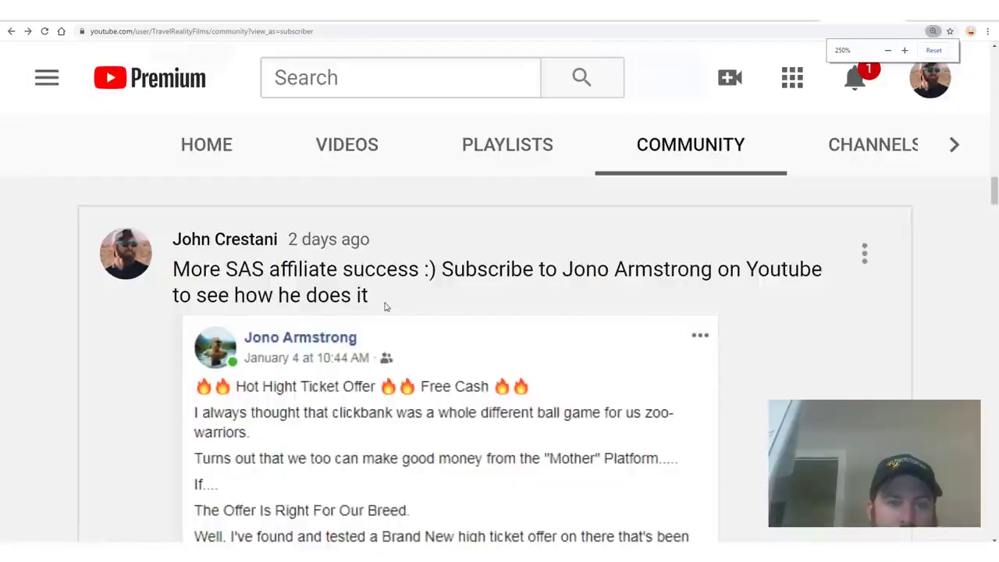
scroll(383, 306, down, 4)
scroll(274, 421, up, 1)
scroll(275, 421, down, 2)
scroll(384, 325, up, 1)
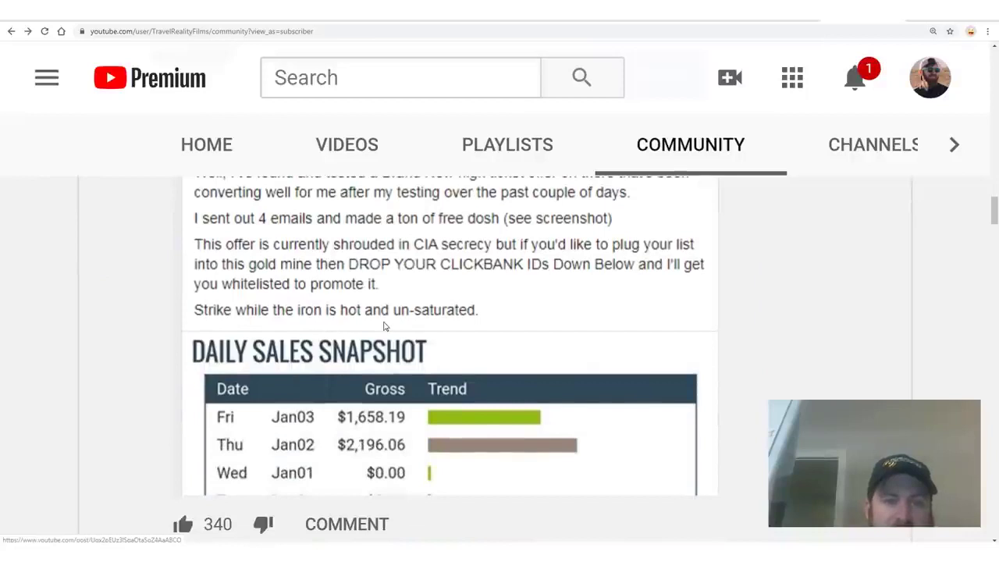
scroll(390, 359, down, 2)
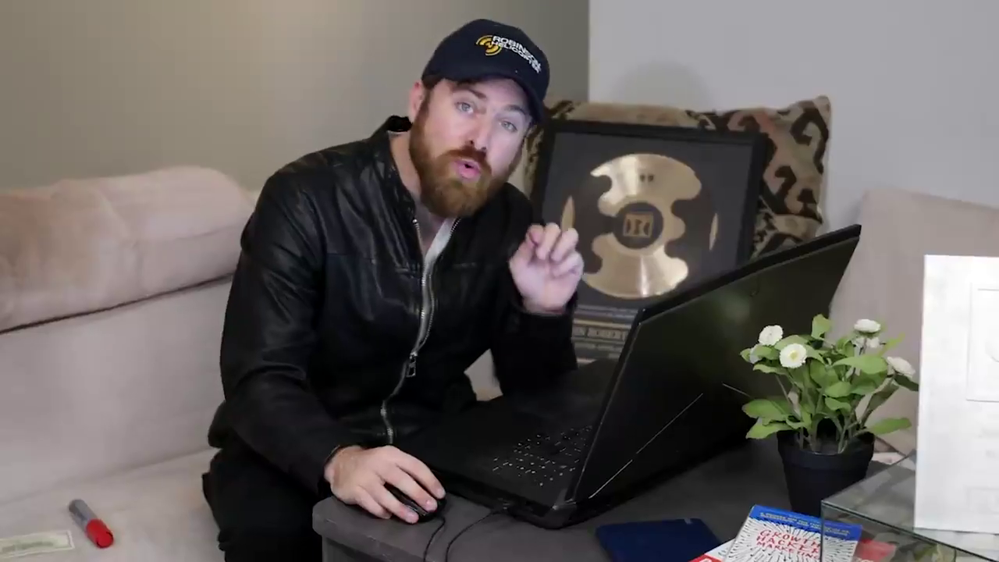
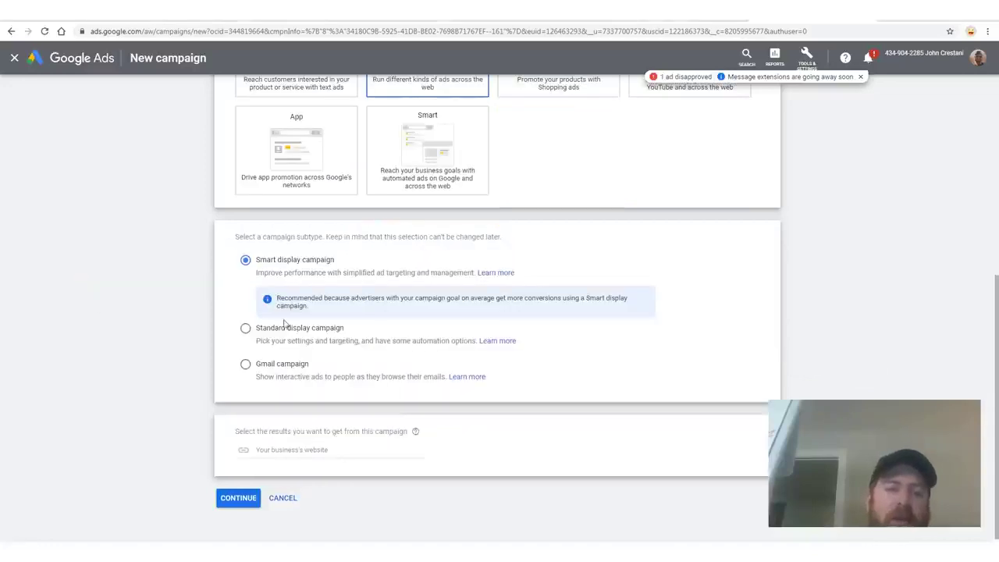
- Choose Standard display campaign as the subtype of the new Google Ads campaign
click(245, 330)
mouse_move(349, 344)
mouse_down()
mouse_move(559, 308)
mouse_move(226, 310)
mouse_up()
drag(939, 286, 603, 328)
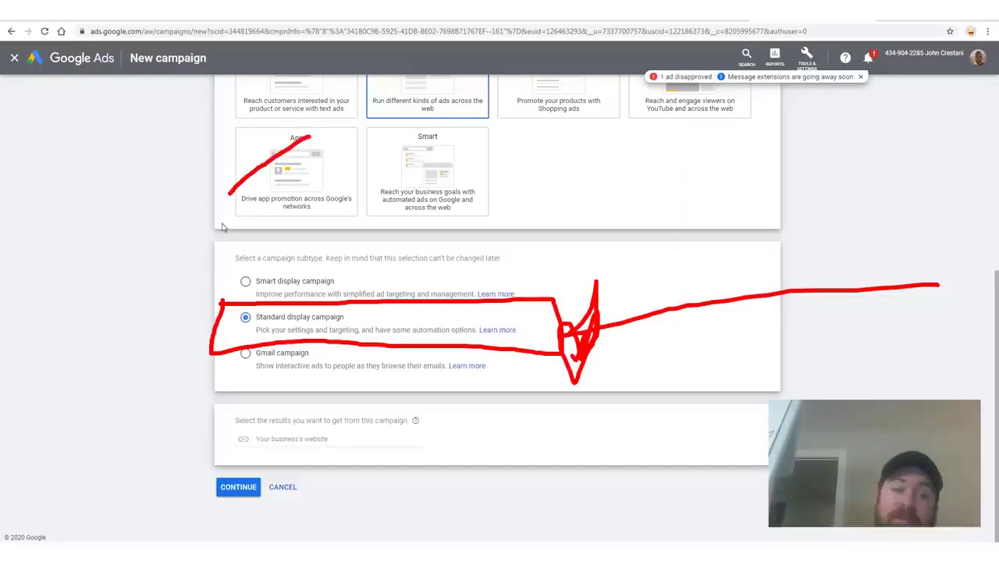
drag(180, 170, 126, 316)
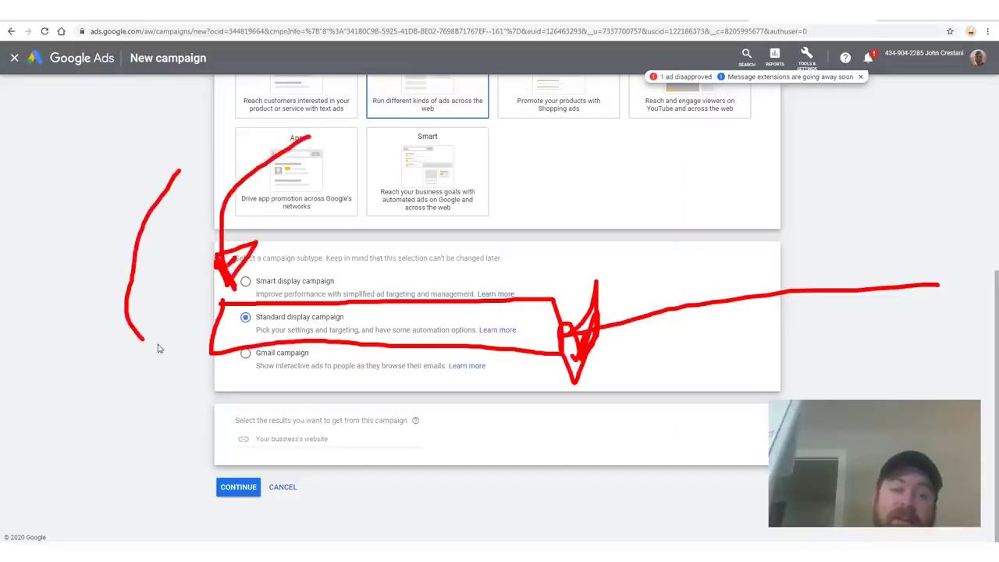
drag(754, 163, 466, 310)
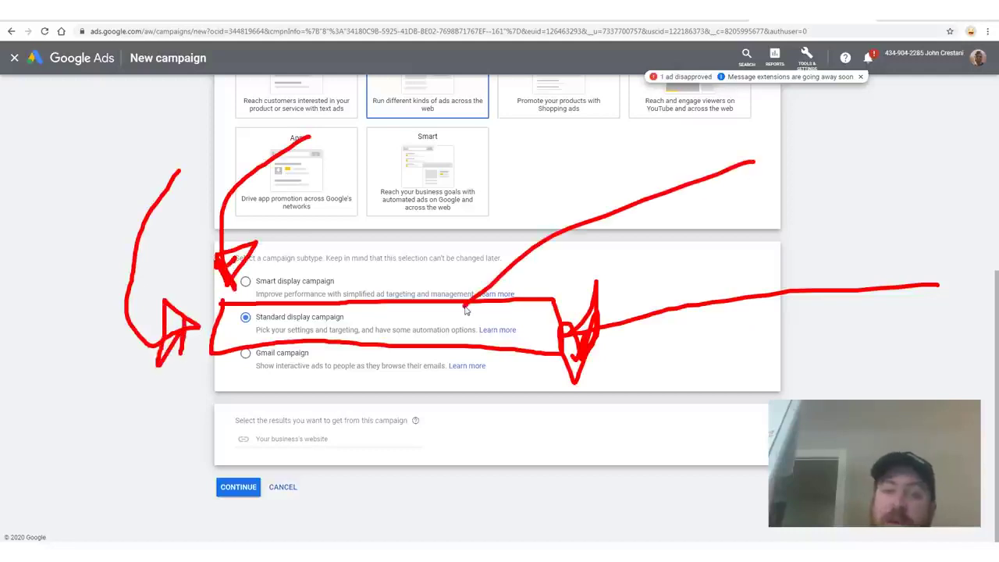
drag(528, 272, 481, 286)
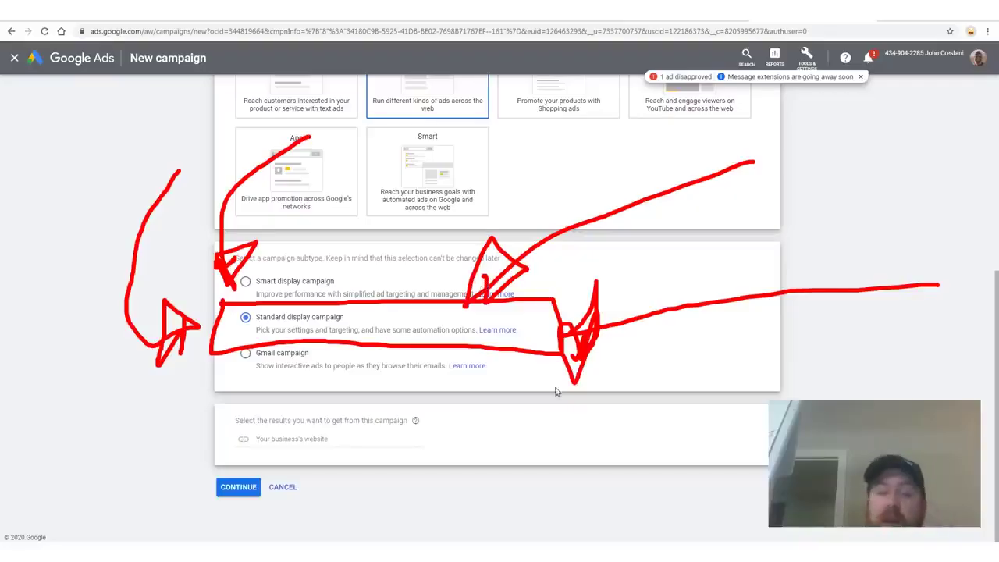
drag(469, 515, 425, 394)
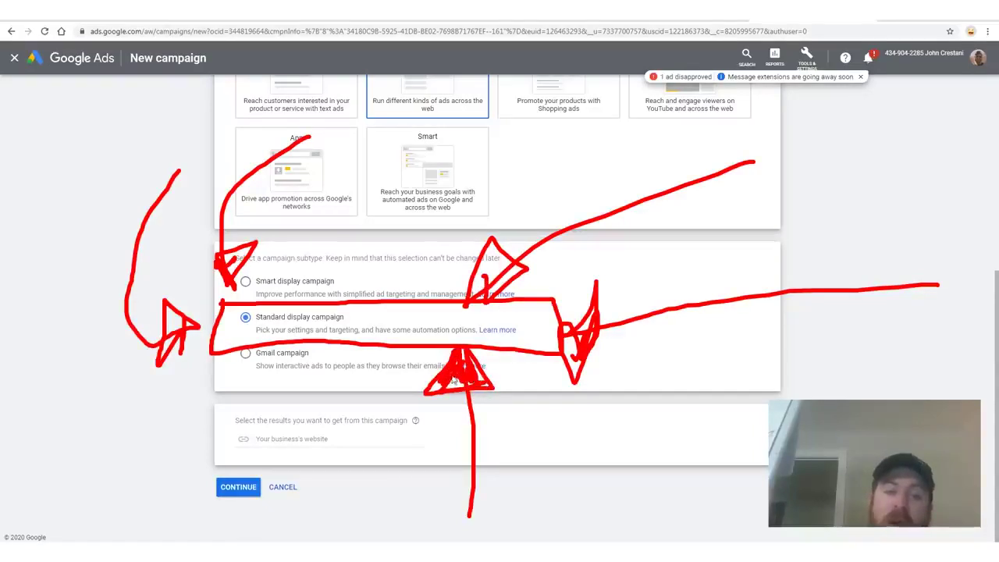
key(Escape)
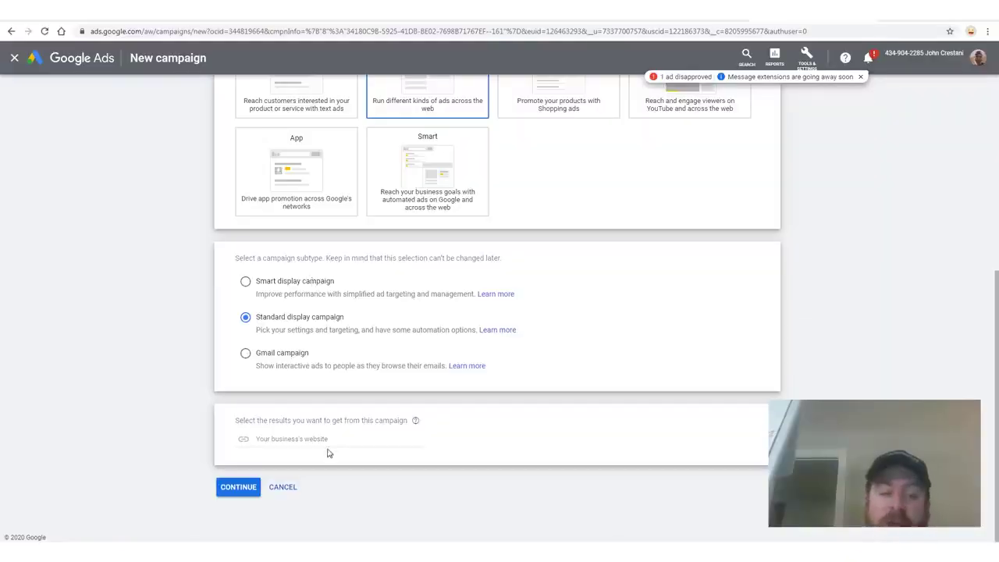
click(329, 441)
drag(260, 424, 383, 425)
click(297, 529)
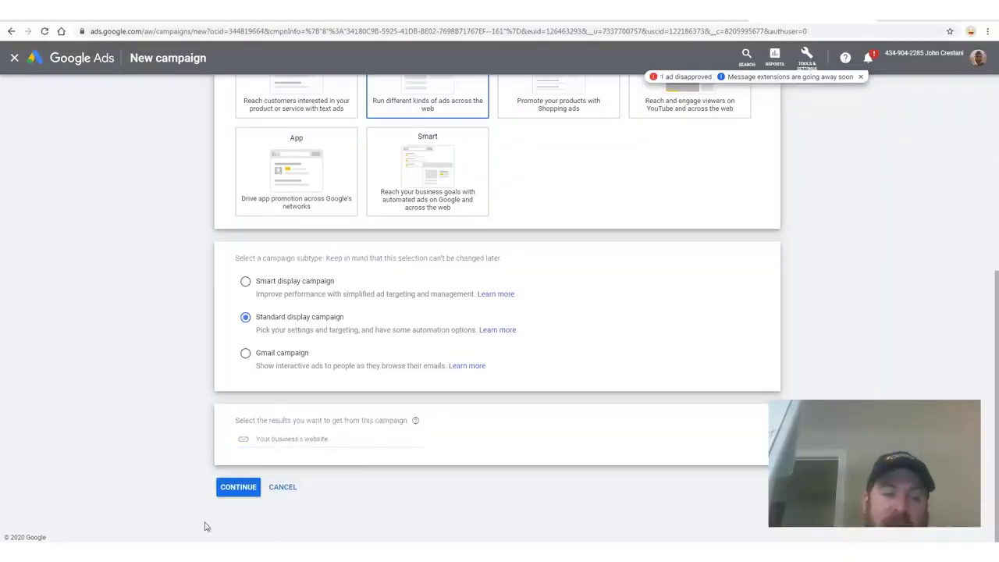
key(alt+Tab)
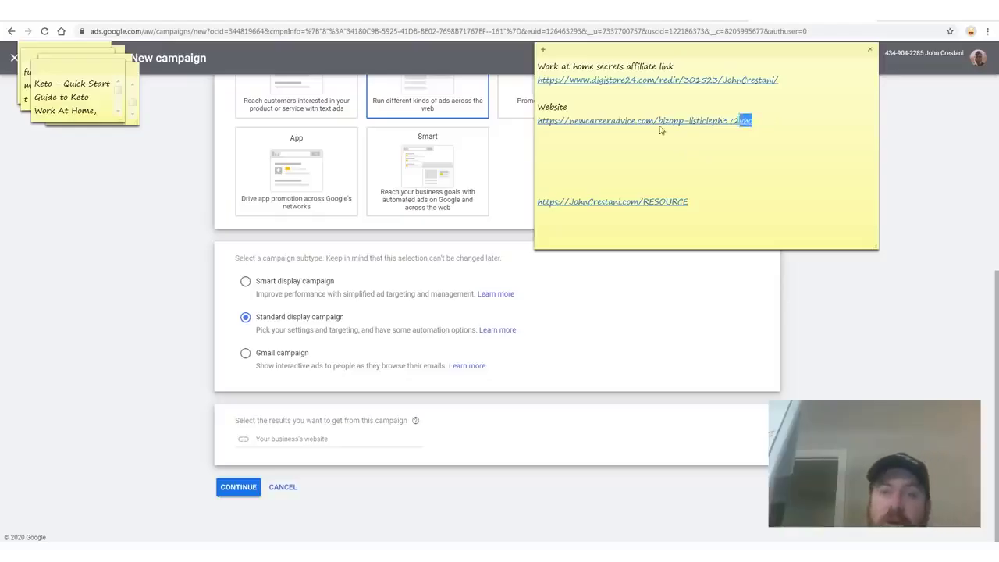
drag(660, 130, 538, 122)
right_click(754, 117)
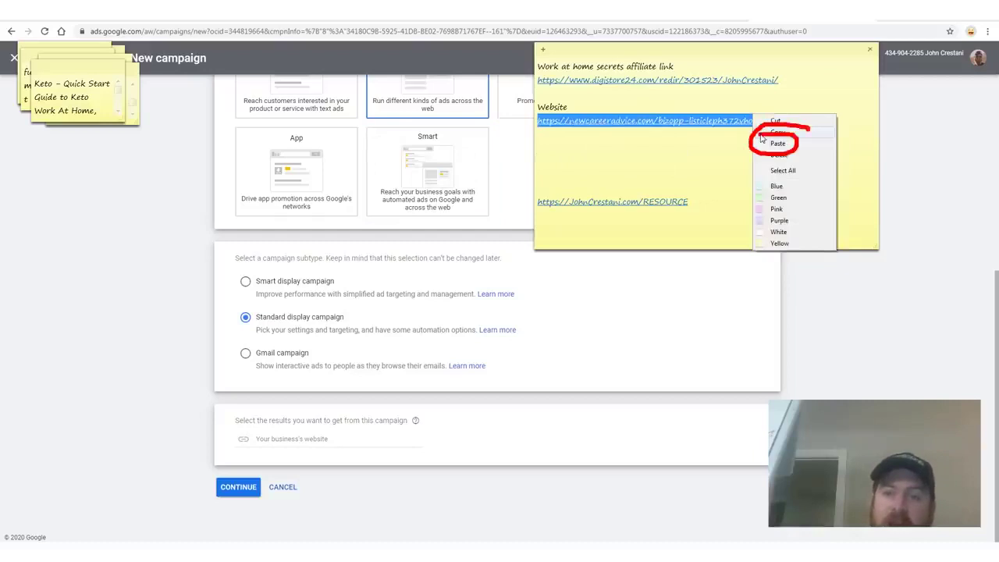
click(773, 132)
click(324, 441)
key(ctrl+v)
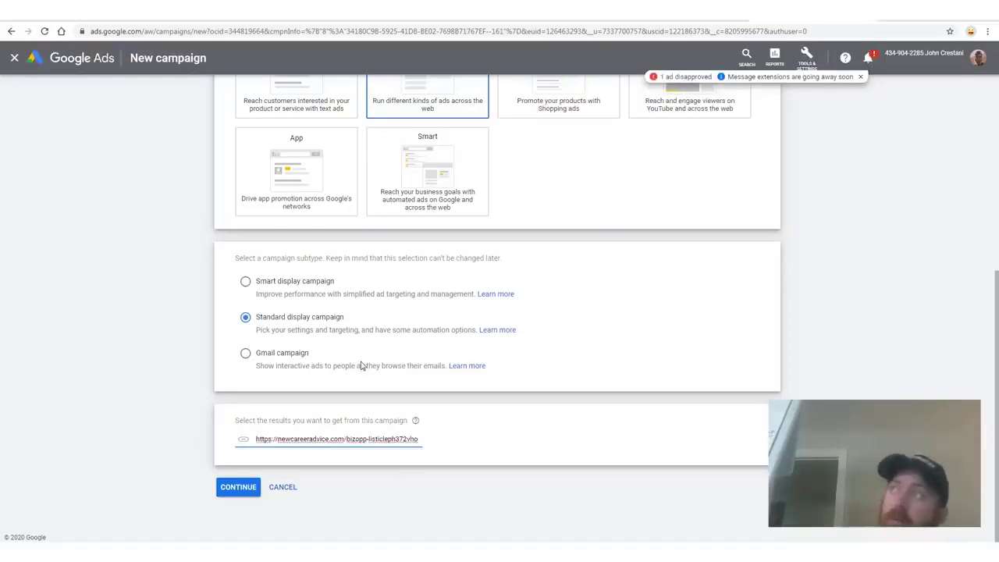
- Continue to the new display campaign's settings form
mouse_move(500, 439)
mouse_down()
mouse_move(195, 405)
mouse_move(554, 441)
mouse_move(238, 473)
mouse_up()
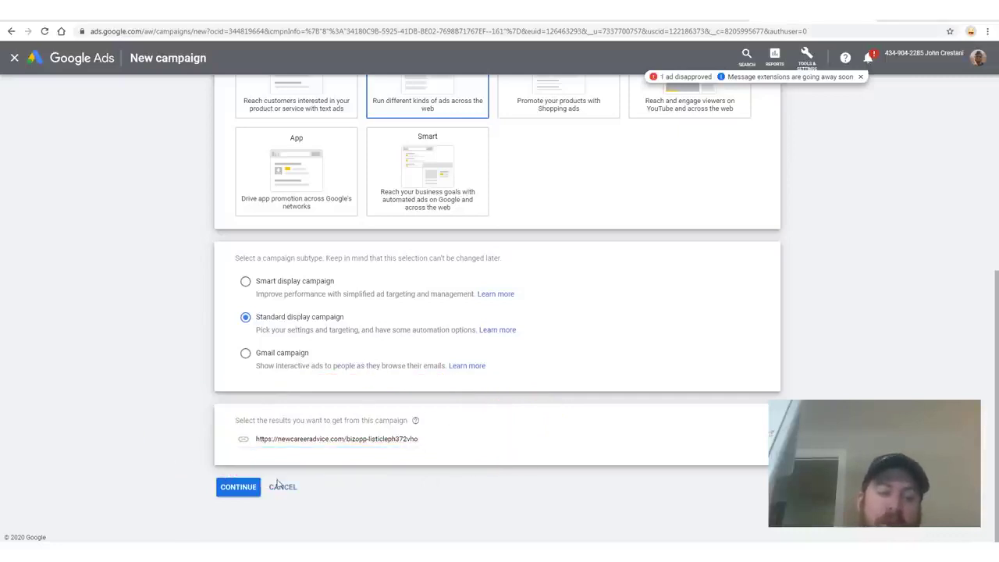
drag(209, 529, 281, 503)
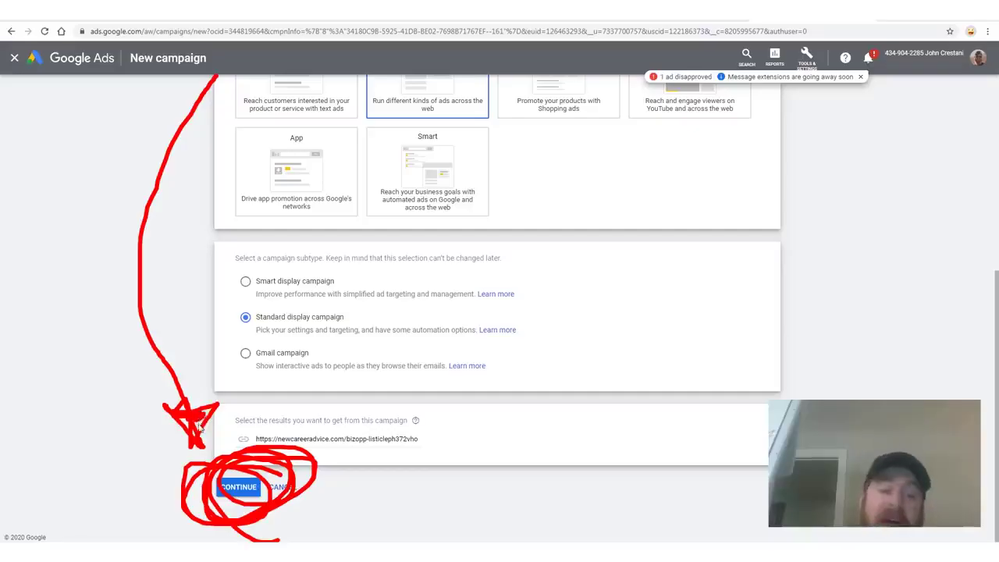
click(252, 498)
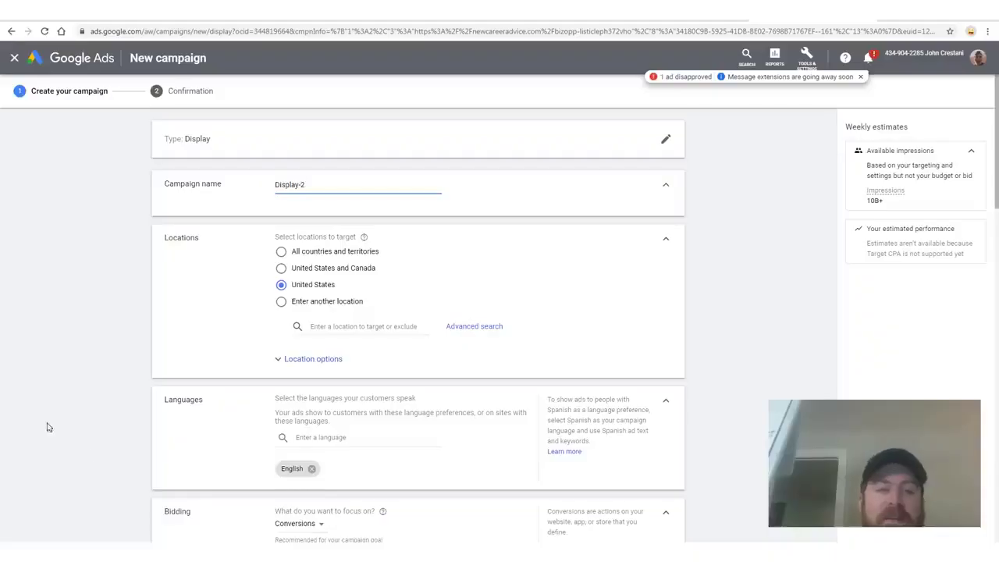
key(ctrl+a)
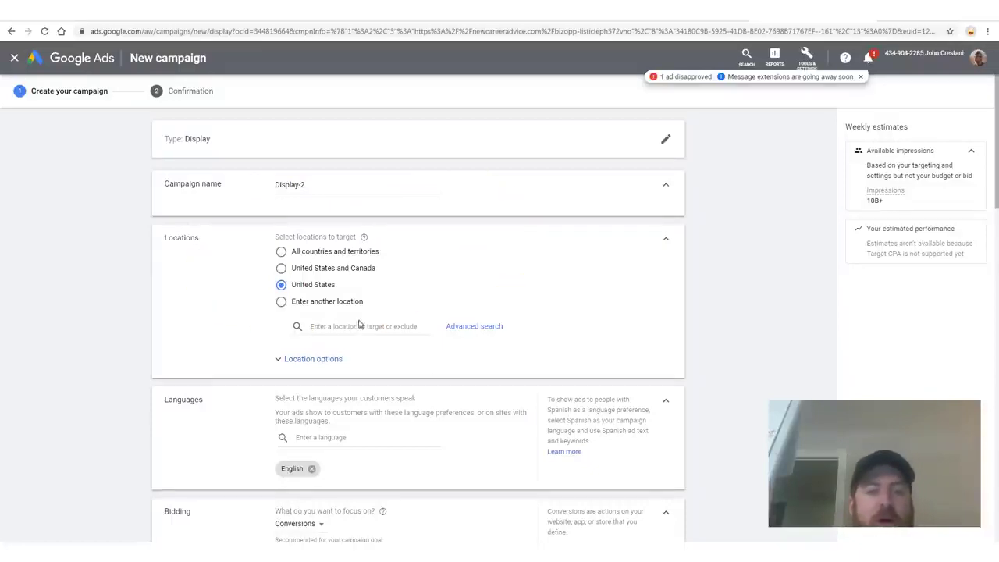
- Target the United States and Canada as the campaign's locations
click(384, 328)
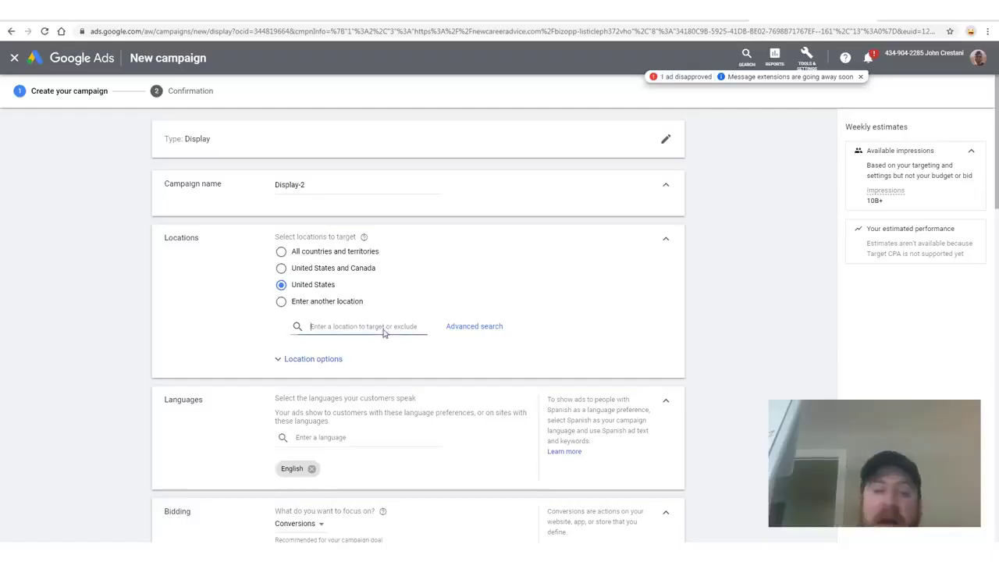
text(united)
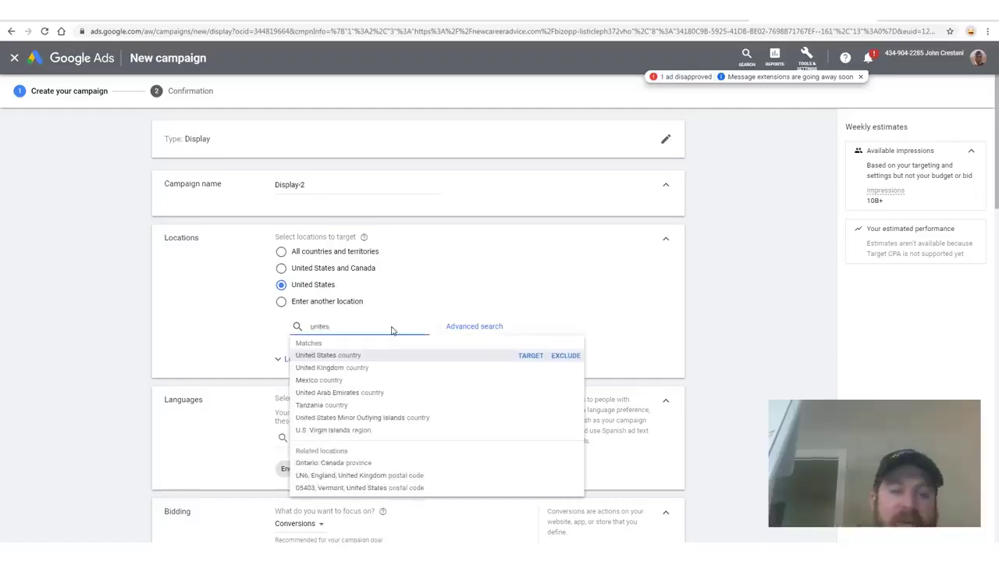
click(393, 341)
text(cana)
key(Return)
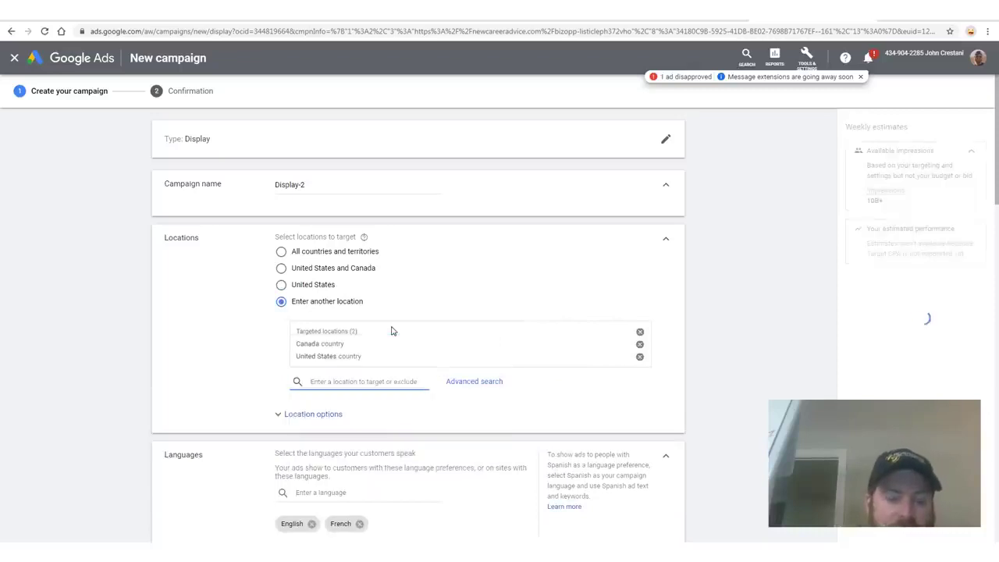
- Add Barbados, The Bahamas, Jamaica and Hong Kong to the targeted locations
text(bahamas)
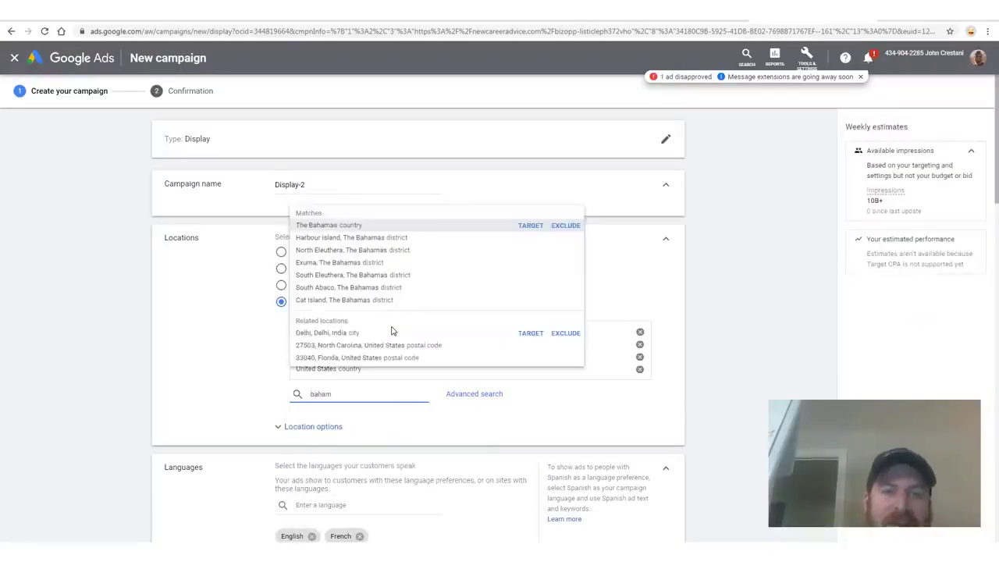
key(Return)
text(jamai)
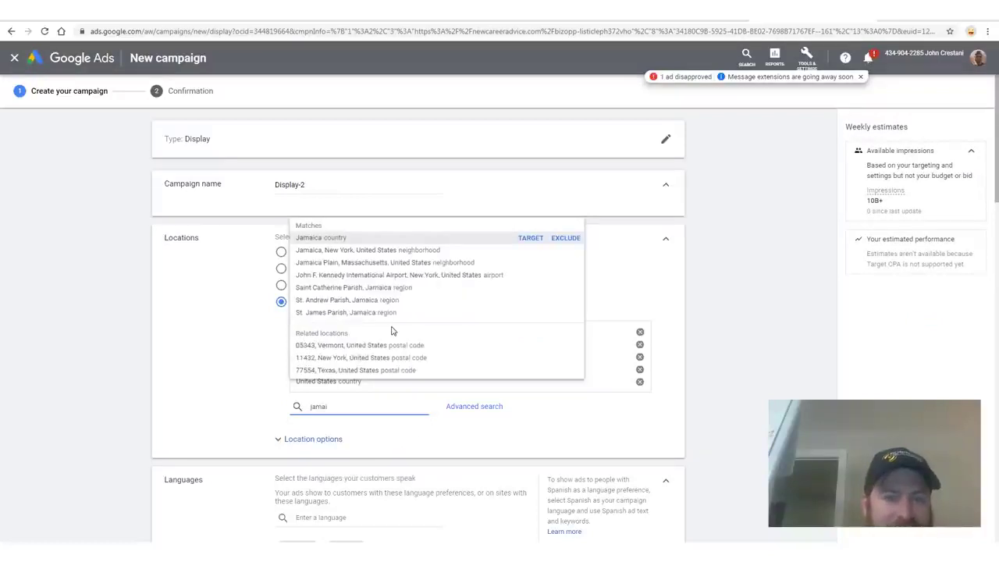
key(Return)
text(hong)
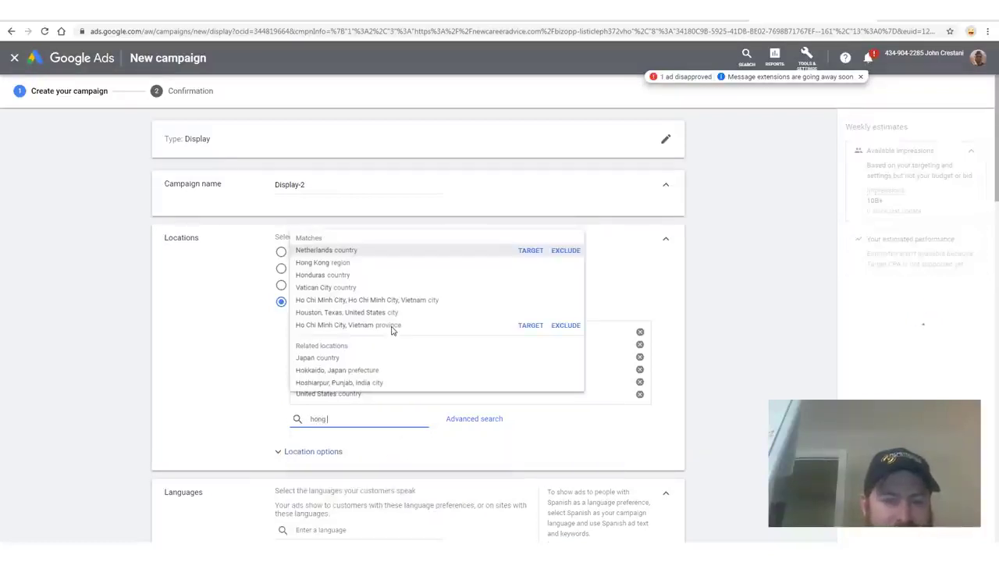
text( kong)
key(Return)
- Add Australia and New Zealand to the targeted locations
text(austal)
key(BackSpace)
key(BackSpace)
key(BackSpace)
key(BackSpace)
key(BackSpace)
key(BackSpace)
text(new zeal)
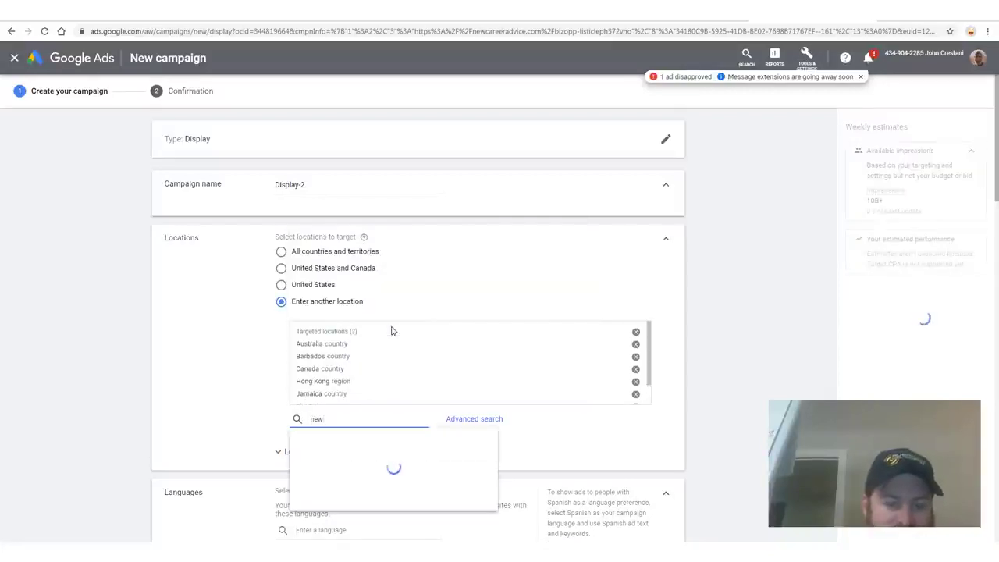
click(393, 270)
- Check the language of the presell article and remove French from the campaign's languages, keeping only English
scroll(394, 343, down, 2)
click(236, 258)
drag(316, 396, 358, 419)
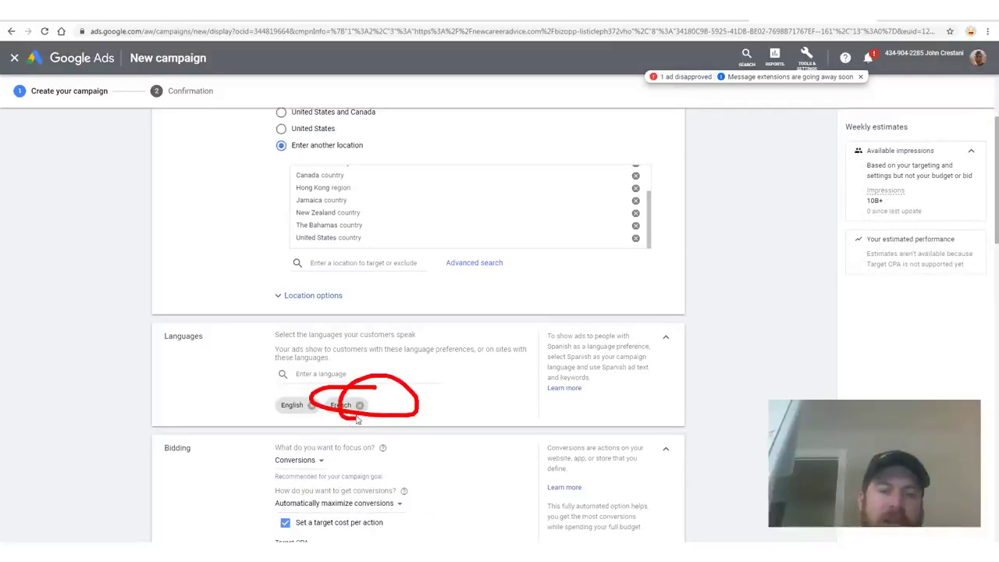
click(425, 9)
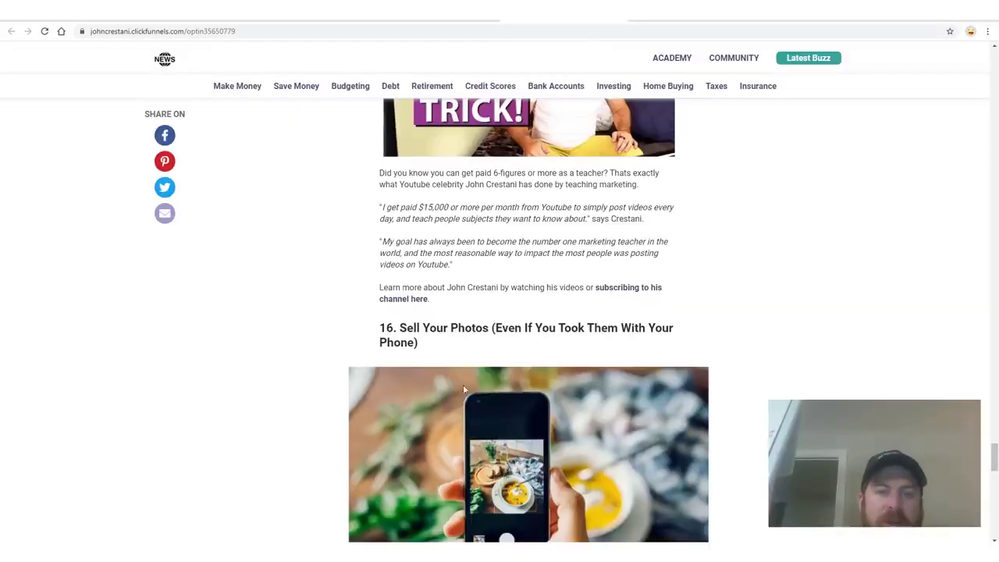
scroll(460, 254, up, 10)
scroll(460, 254, up, 3)
mouse_move(422, 152)
mouse_down()
mouse_move(716, 330)
mouse_move(453, 136)
mouse_move(547, 468)
mouse_up()
key(ctrl+shift+Tab)
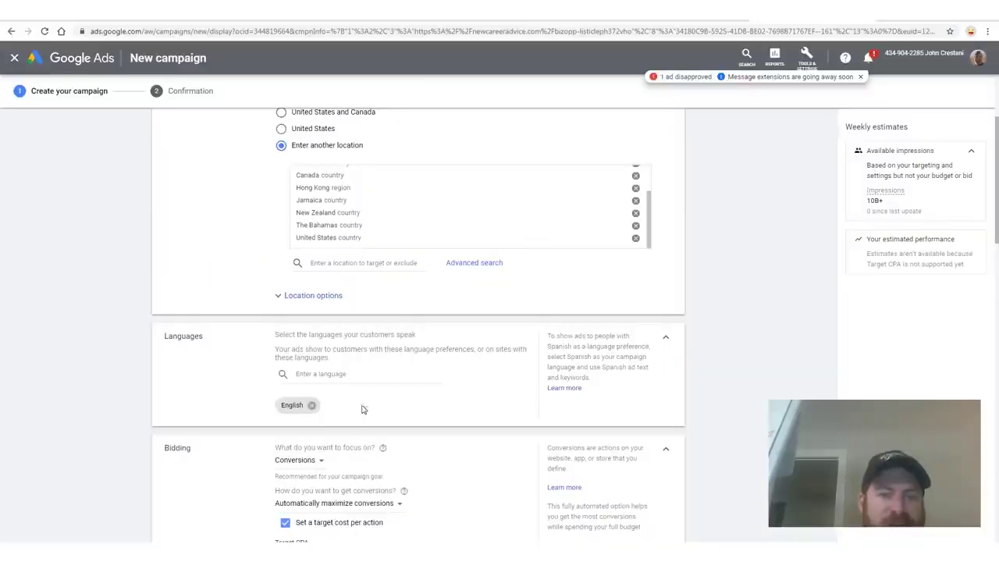
- Set the campaign's bidding focus to Viewable impressions
scroll(311, 253, down, 3)
scroll(386, 258, up, 3)
scroll(328, 257, down, 2)
drag(379, 283, 265, 289)
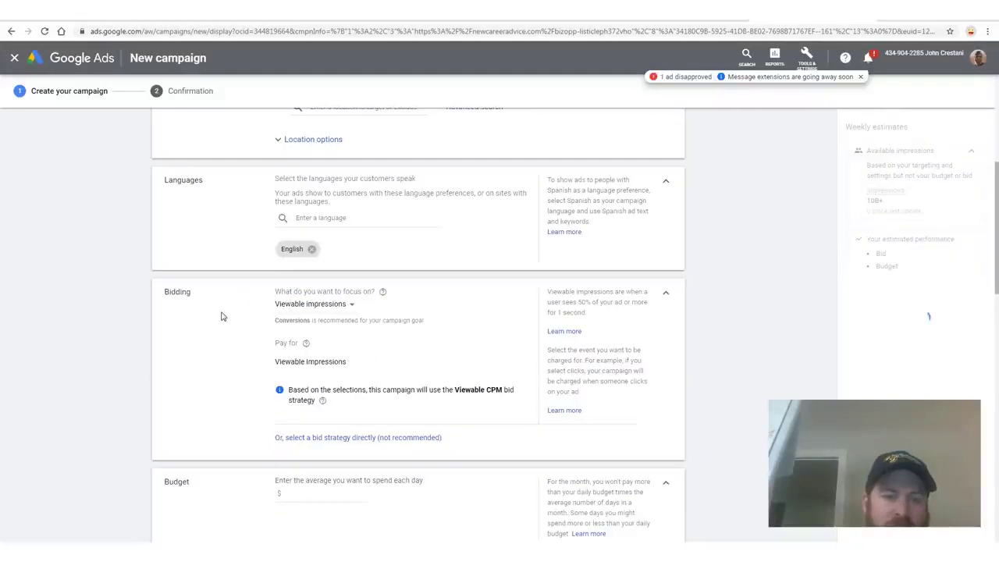
scroll(223, 377, down, 1)
drag(432, 362, 303, 356)
mouse_move(370, 413)
mouse_down()
mouse_move(255, 367)
mouse_move(484, 367)
mouse_move(434, 353)
mouse_up()
mouse_move(252, 239)
mouse_down()
mouse_move(156, 279)
mouse_move(160, 356)
mouse_up()
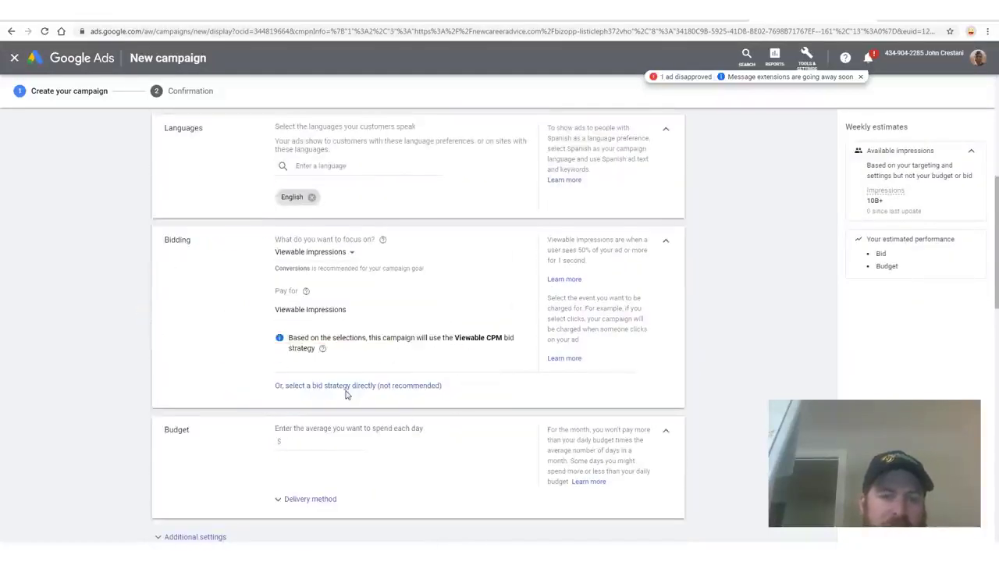
- Select the bid strategy directly and set it to Manual CPC
click(345, 386)
click(357, 273)
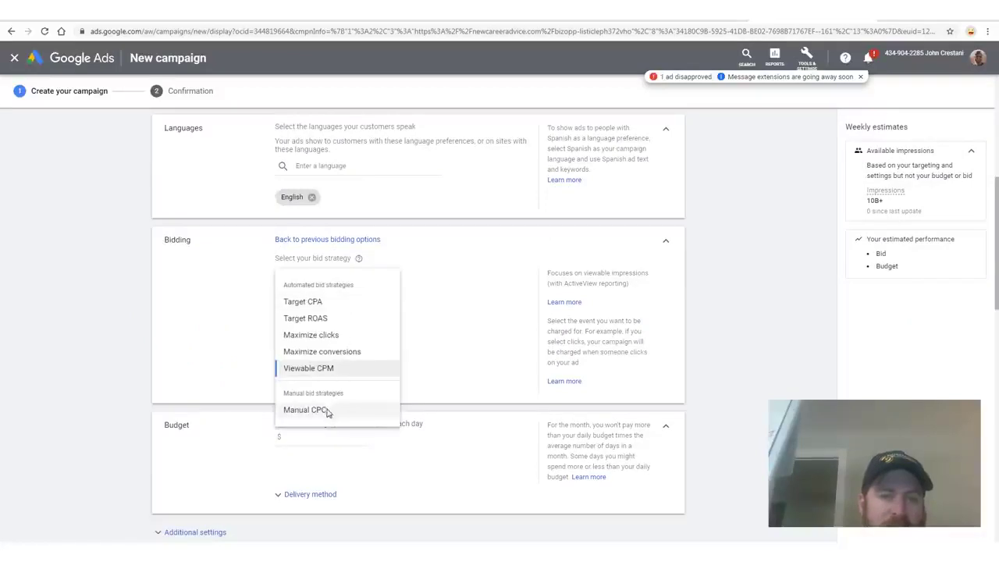
drag(367, 372, 334, 364)
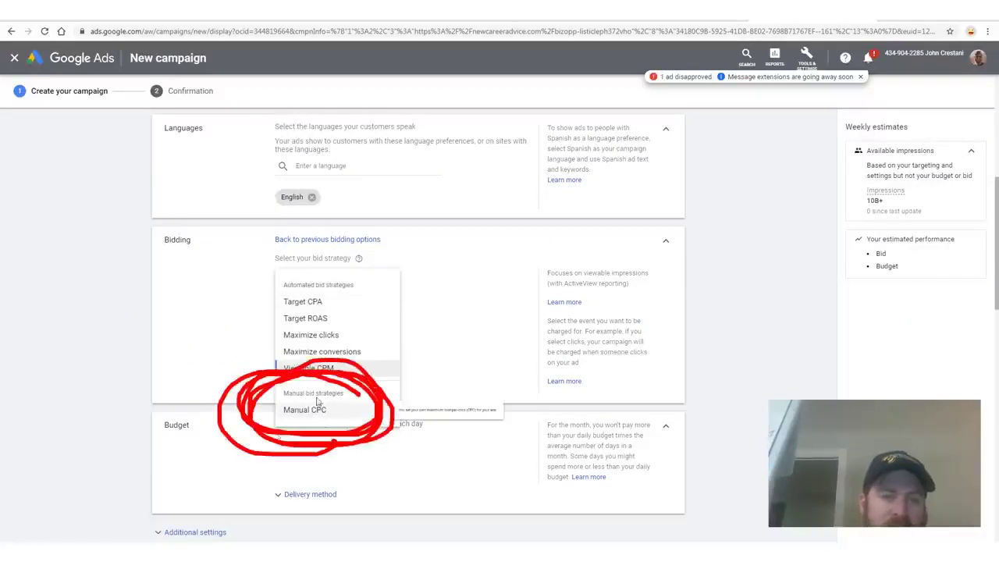
drag(317, 248, 204, 367)
click(293, 409)
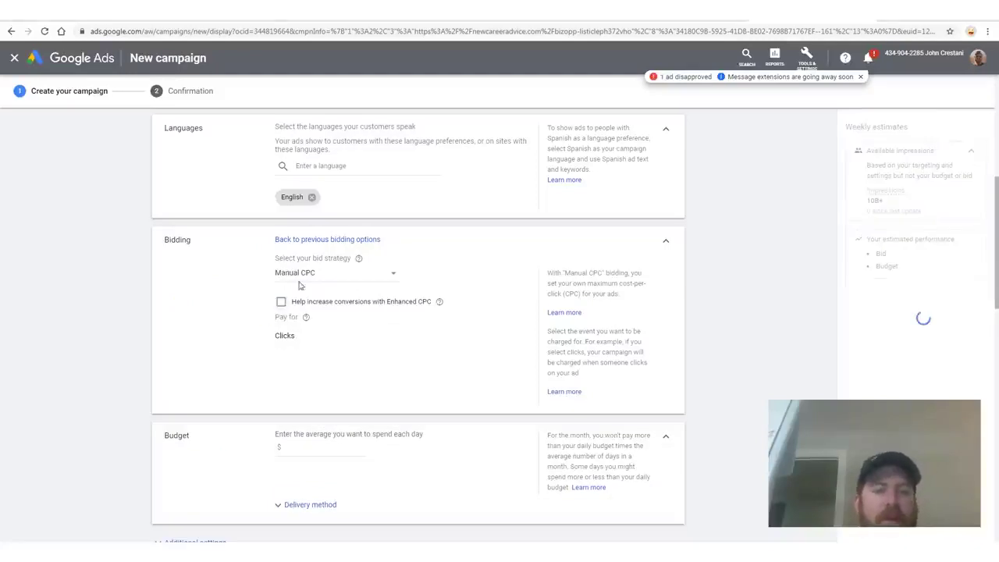
drag(291, 274, 442, 310)
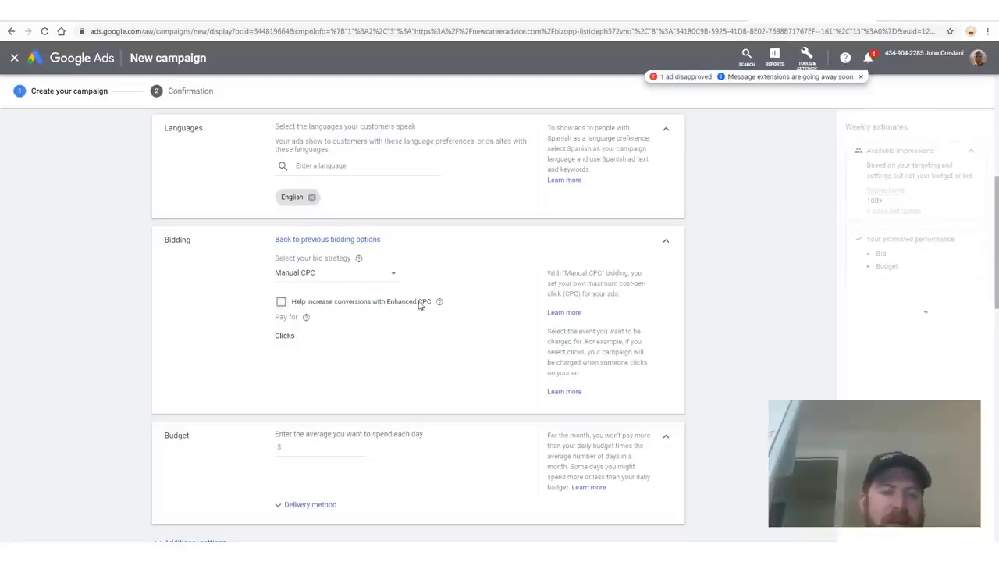
- Set the average daily budget to $10.00 and expand the additional campaign settings
scroll(335, 350, down, 1)
click(336, 345)
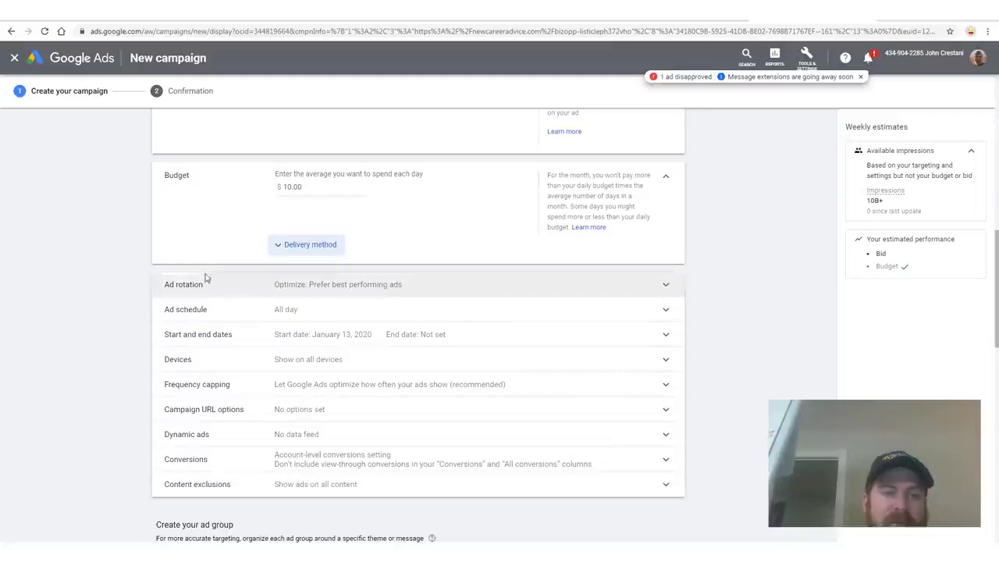
drag(426, 321, 262, 308)
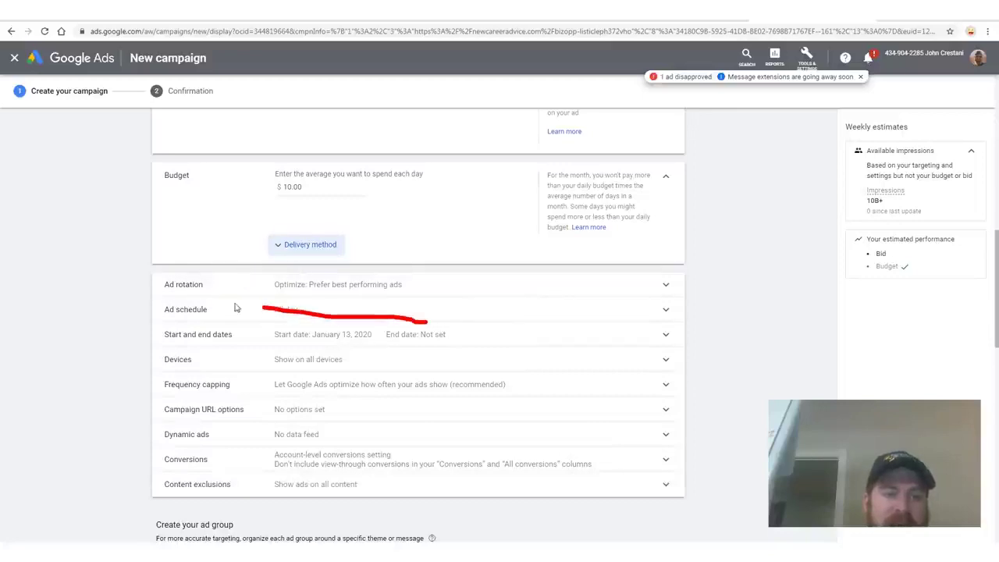
mouse_move(153, 337)
mouse_down()
mouse_move(471, 346)
mouse_move(327, 310)
mouse_up()
mouse_move(156, 347)
mouse_down()
mouse_move(578, 374)
mouse_move(141, 296)
mouse_up()
- Set the campaign's end date to Jan 18, 2020
click(430, 334)
click(366, 355)
click(373, 413)
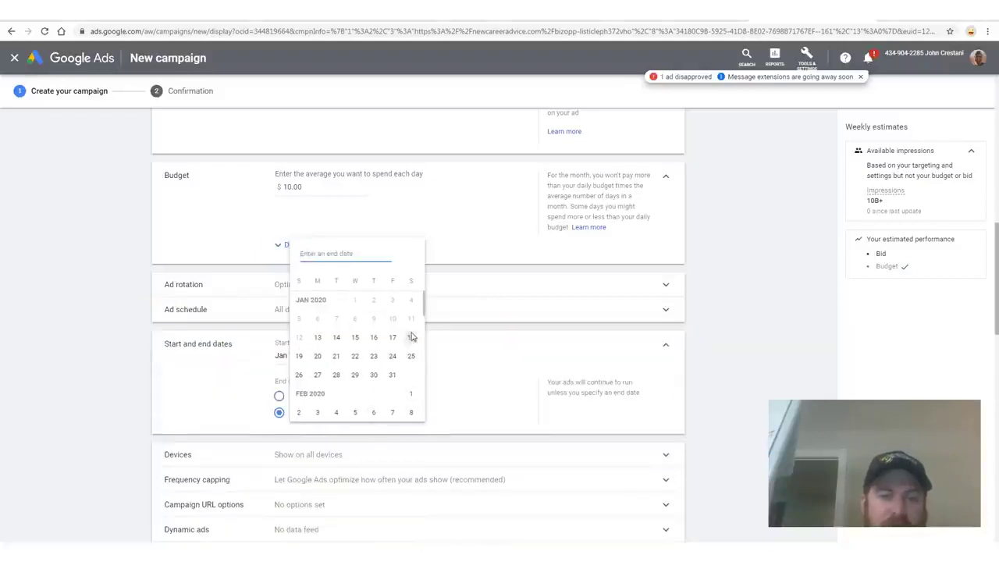
click(411, 336)
- Open topic selection for the ad group's content targeting
scroll(752, 285, down, 5)
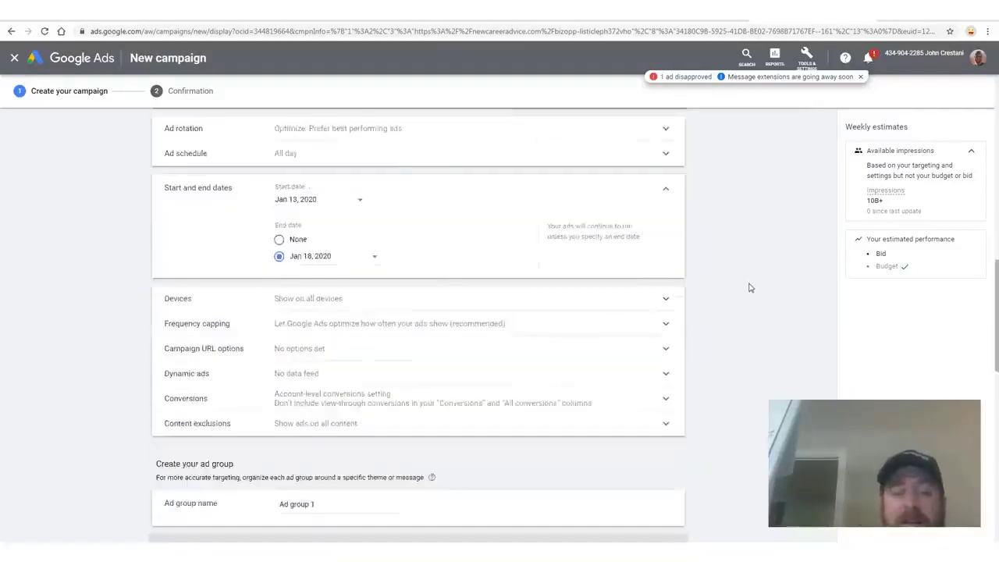
scroll(704, 278, down, 1)
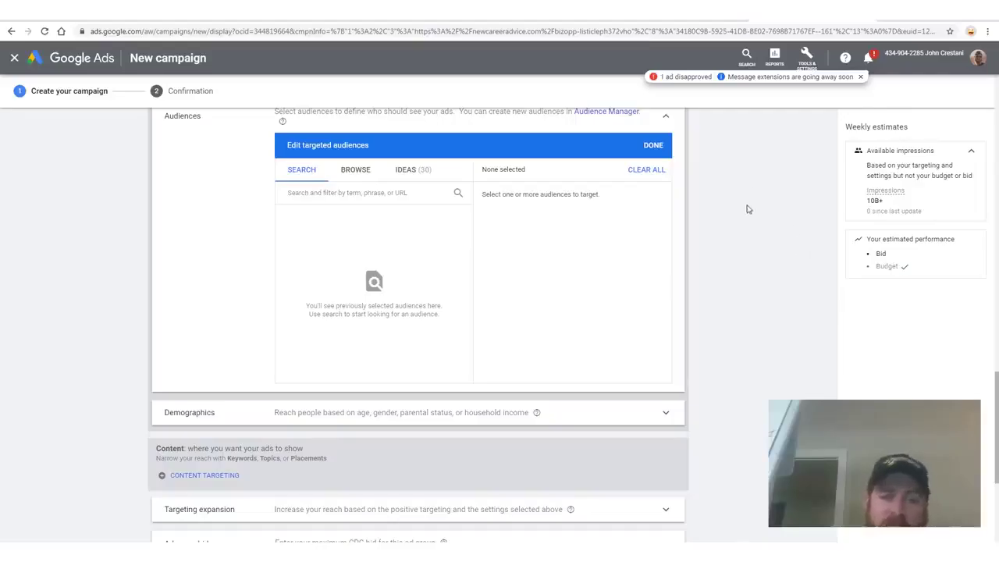
scroll(586, 267, down, 2)
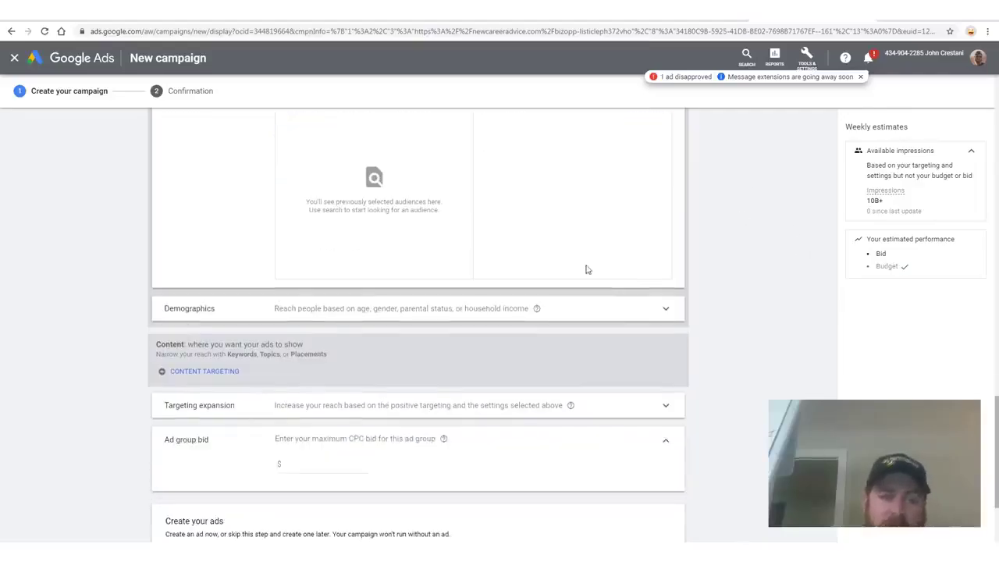
scroll(535, 292, down, 2)
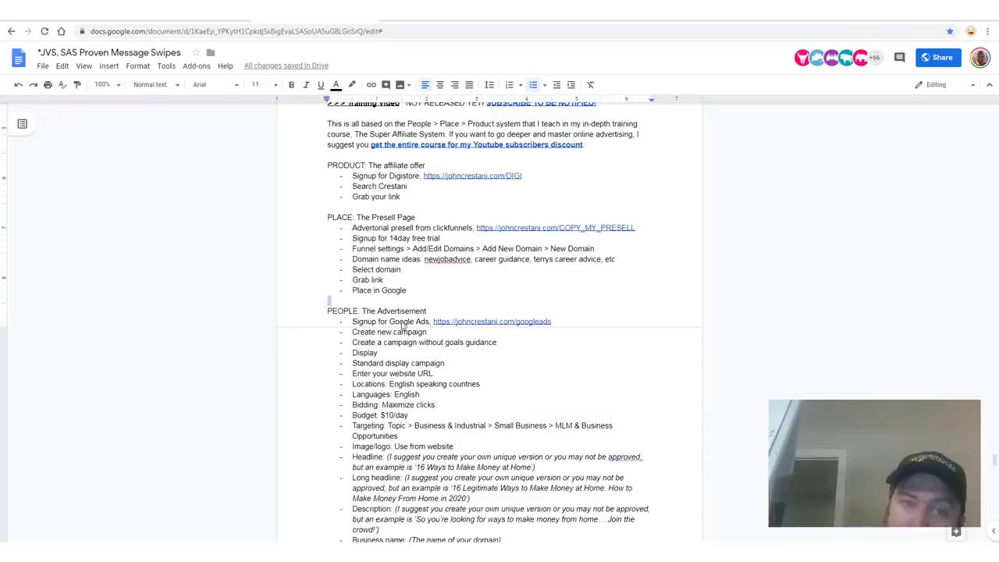
- Switch to the message swipes document in Google Docs and review the advertisement checklist, especially its targeting topics
drag(328, 310, 457, 395)
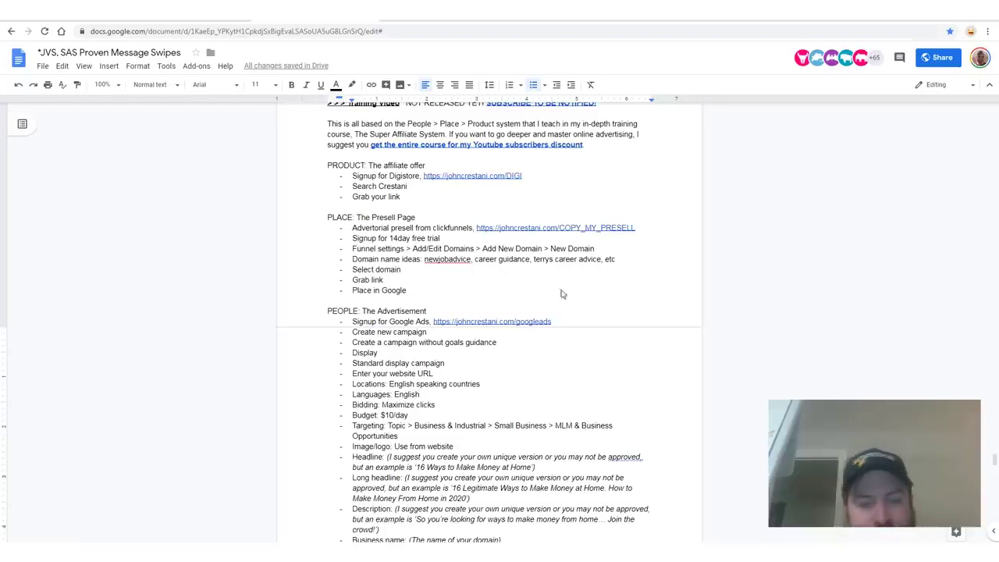
scroll(559, 292, down, 2)
drag(328, 207, 479, 327)
click(415, 324)
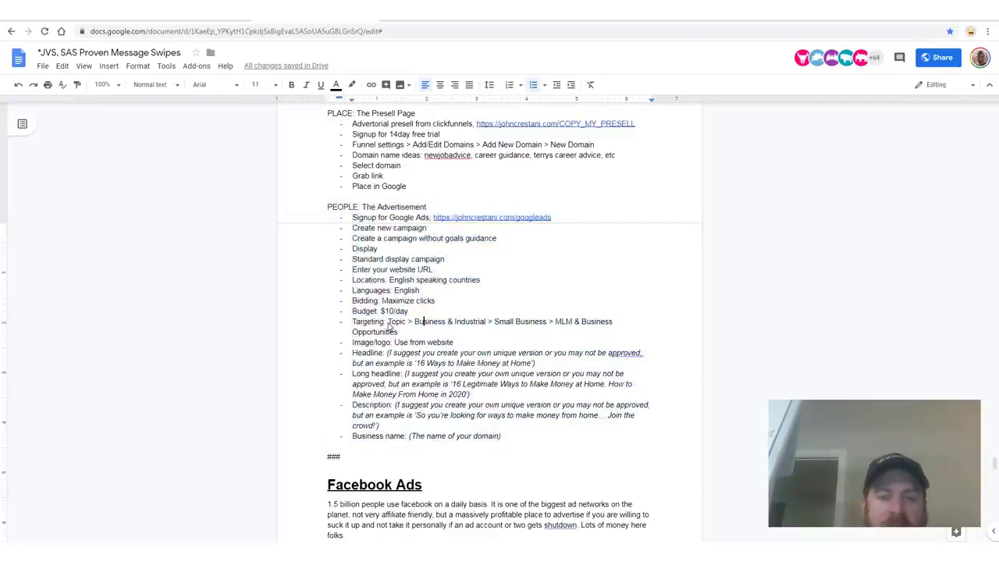
drag(495, 325, 562, 334)
click(551, 344)
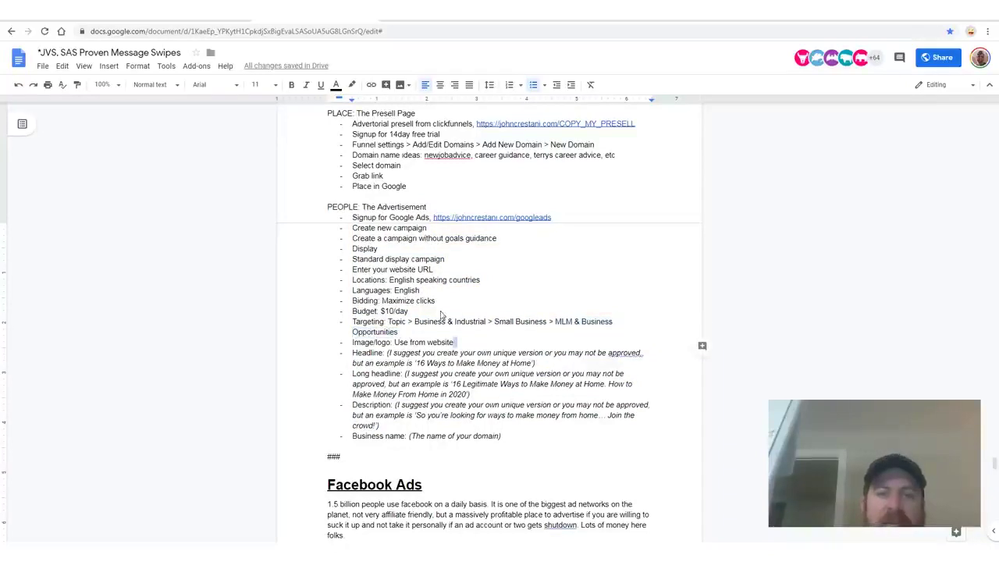
- Return to Google Ads and target the topic Business & Industrial > Small Business > MLM & Business Opportunities
key(alt+Tab)
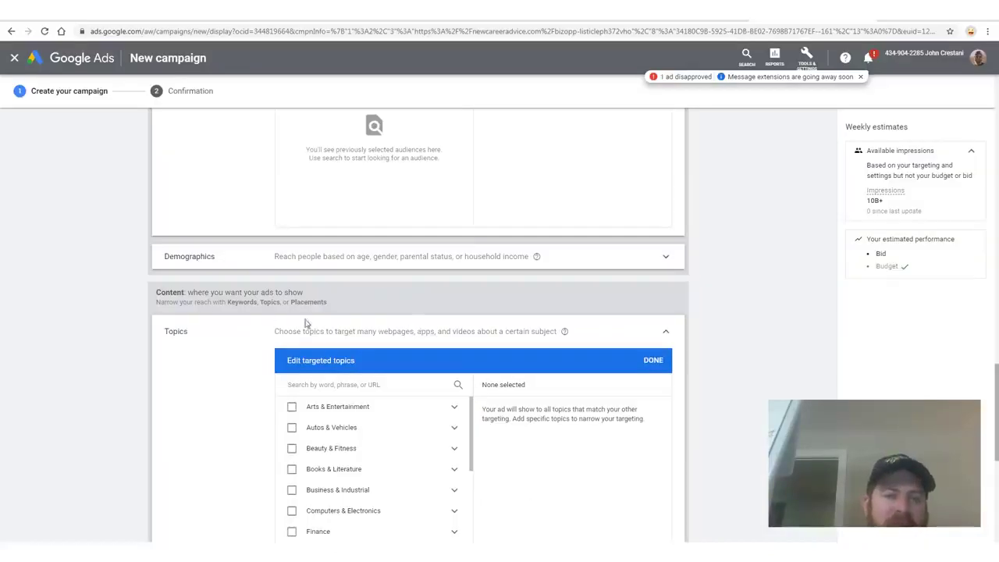
mouse_move(334, 232)
mouse_down()
mouse_move(238, 254)
mouse_move(208, 295)
mouse_up()
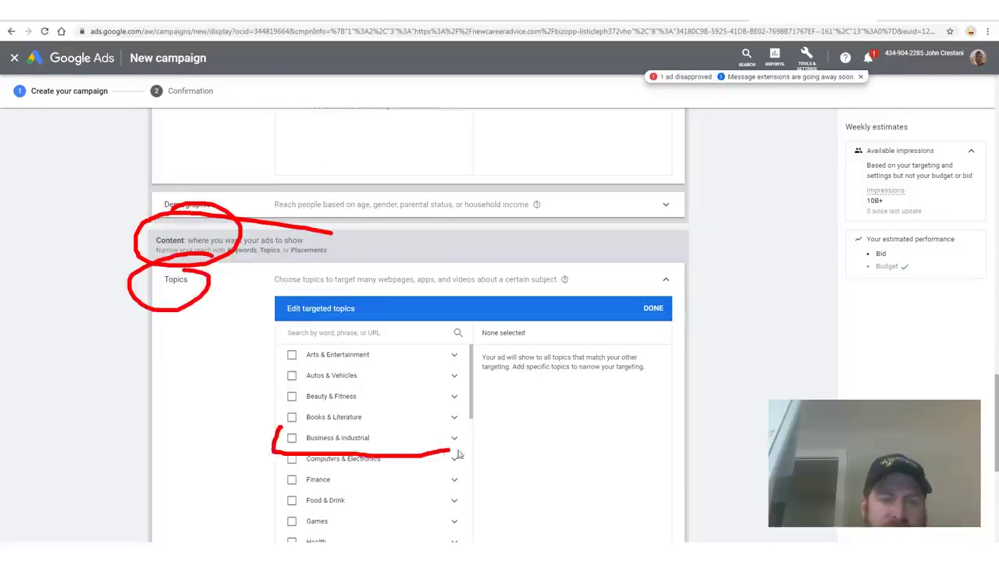
key(Escape)
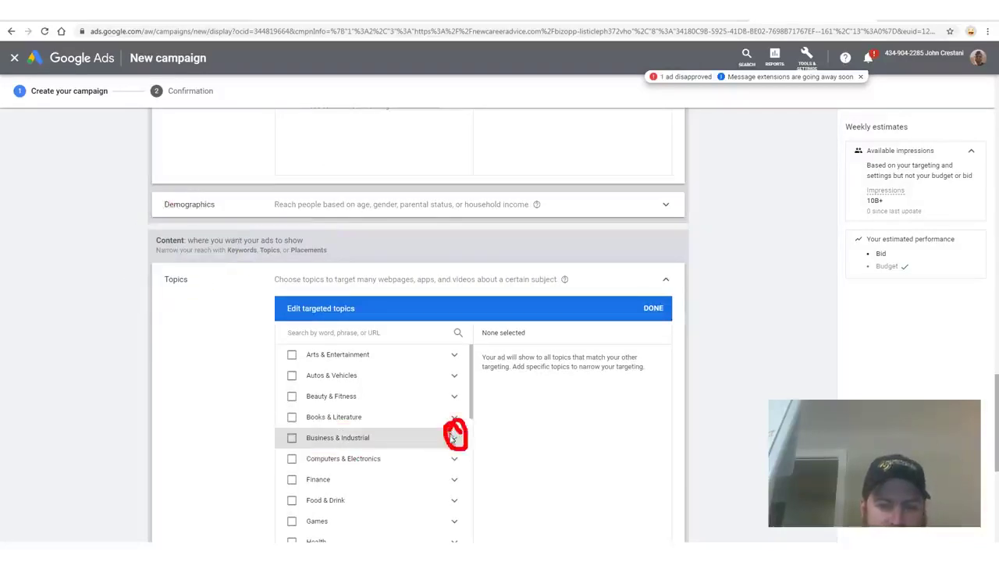
click(454, 435)
scroll(437, 422, down, 5)
drag(480, 380, 434, 395)
click(454, 386)
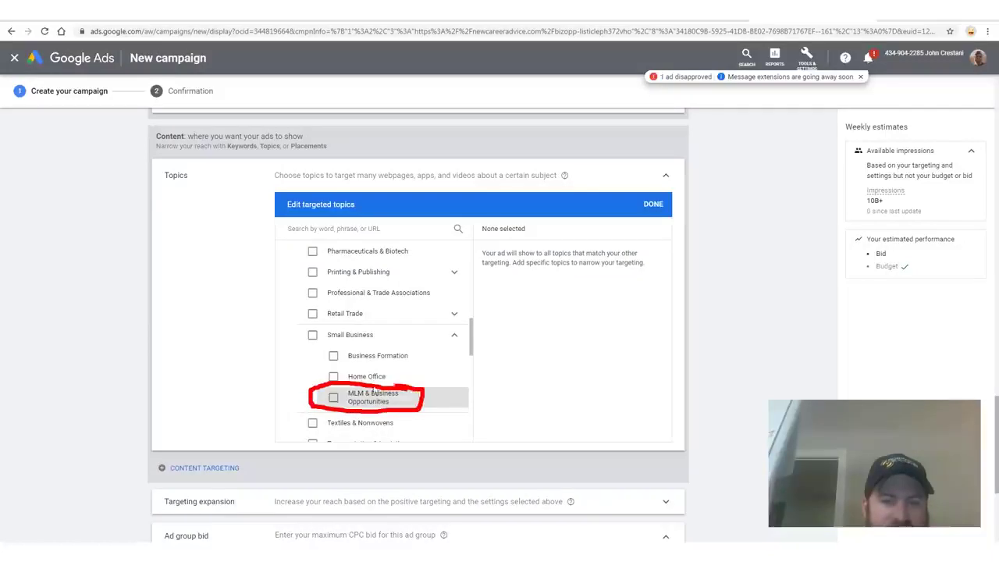
key(Escape)
click(333, 397)
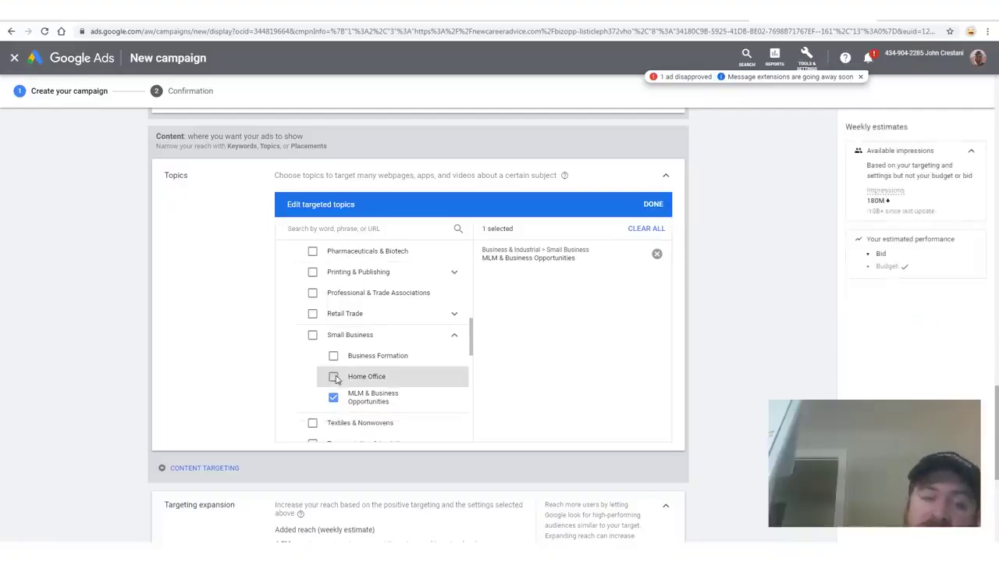
- Try adding the Home Office and Business Formation topics under Small Business, and deselect both again
click(334, 376)
click(333, 355)
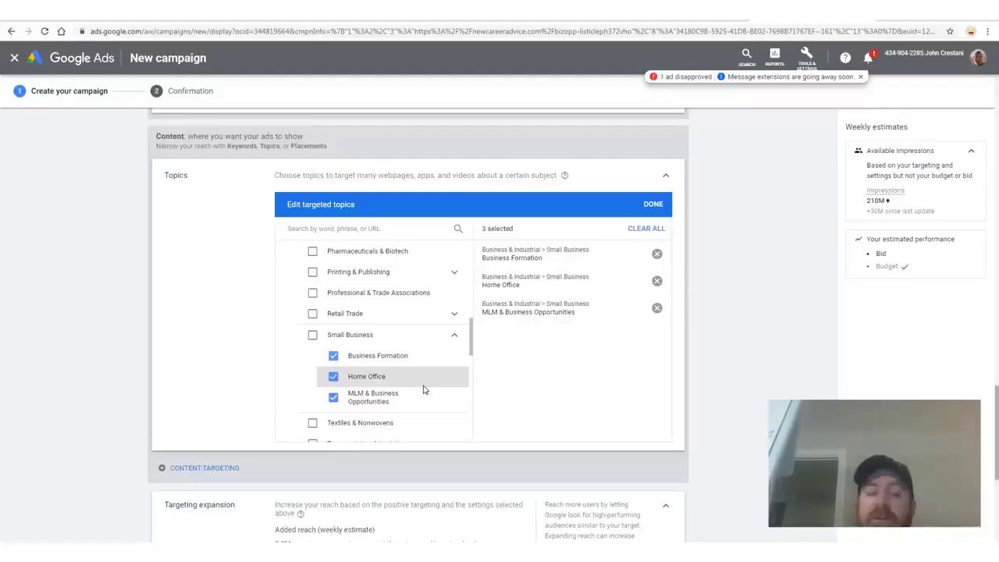
click(333, 355)
click(335, 377)
- Add the Sales topic under Business & Industrial > Advertising & Marketing to the targeted topics
scroll(375, 327, up, 6)
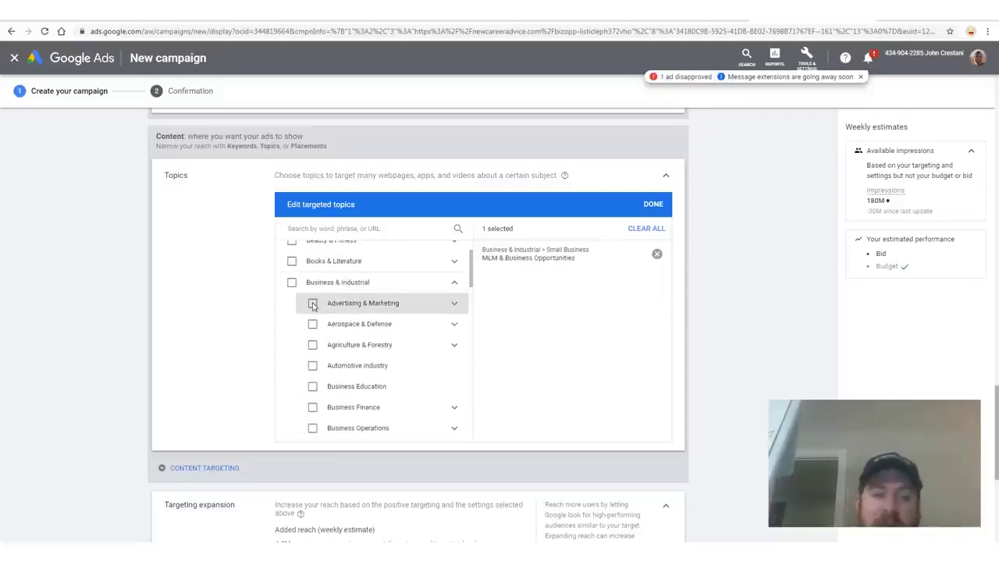
scroll(437, 347, down, 1)
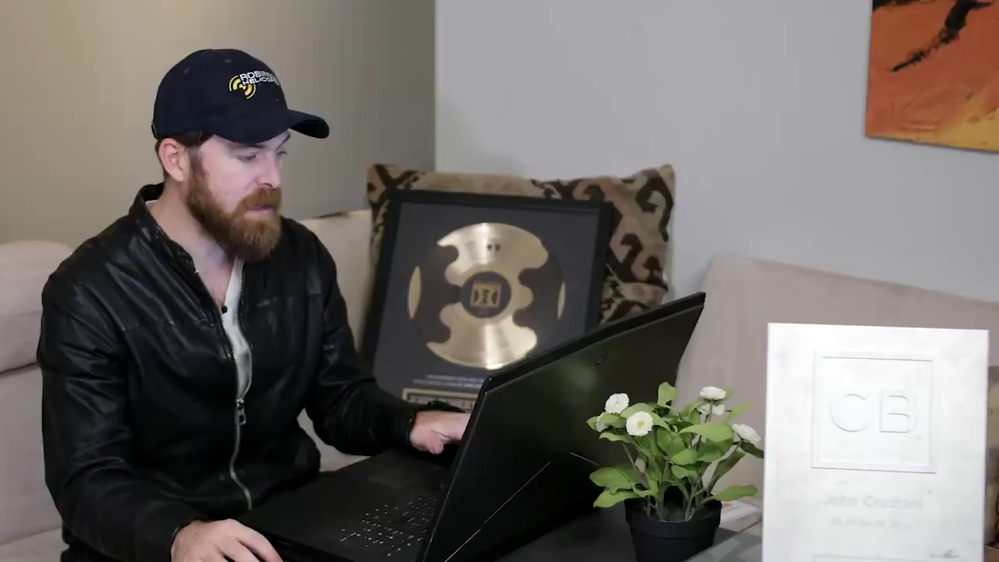
click(333, 356)
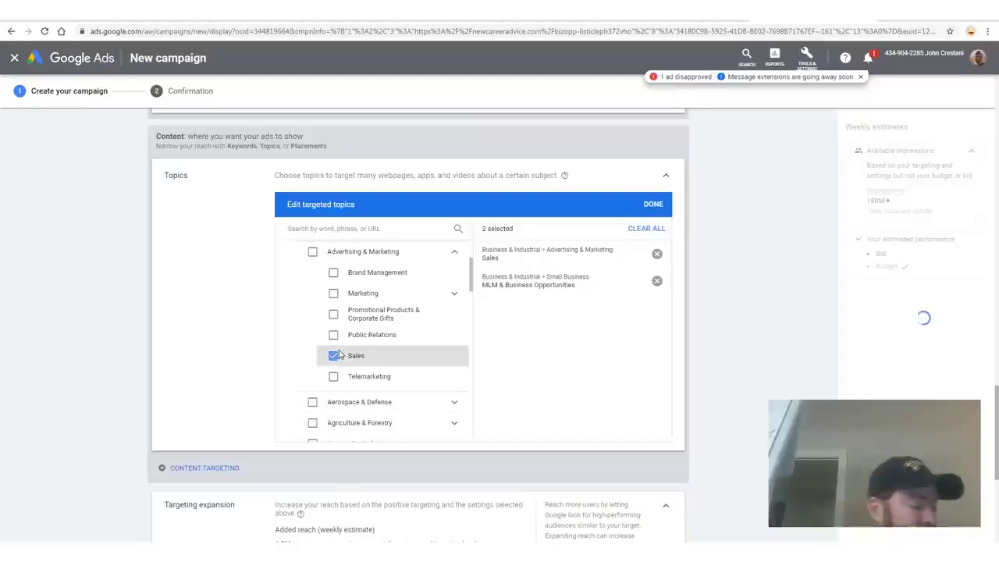
- Deselect the Sales topic and finish editing the targeted topics with only MLM & Business Opportunities
click(333, 356)
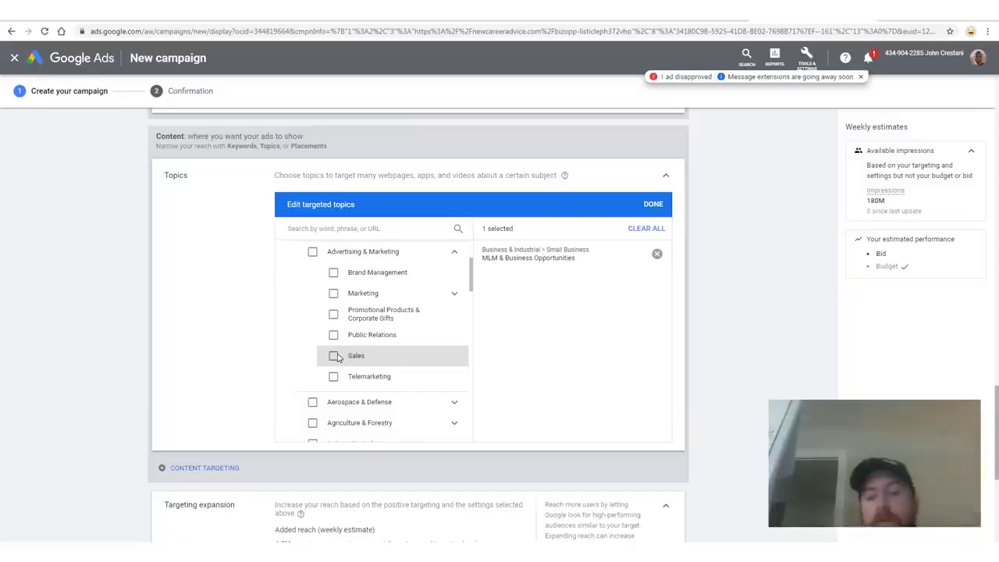
click(454, 294)
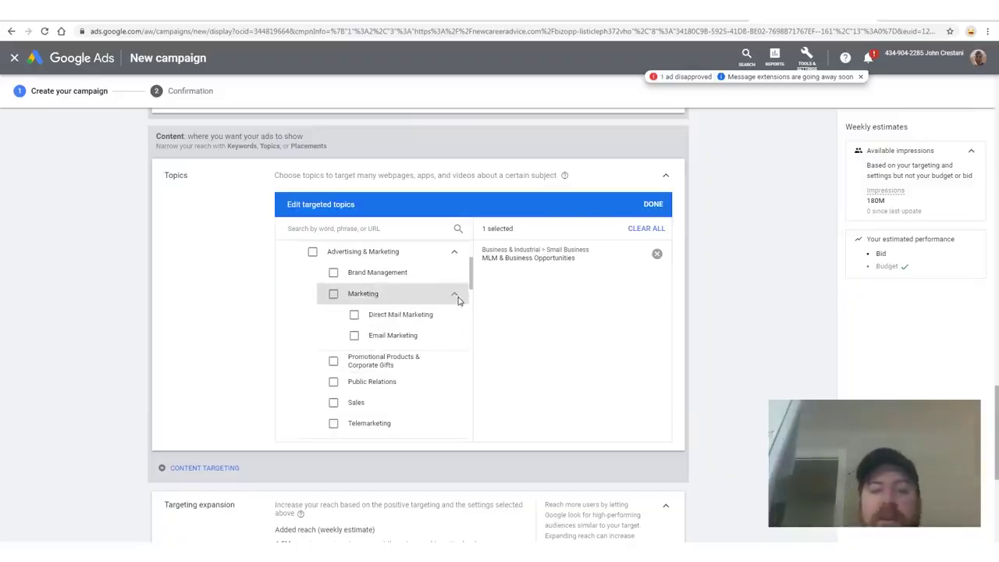
click(456, 254)
scroll(448, 281, down, 5)
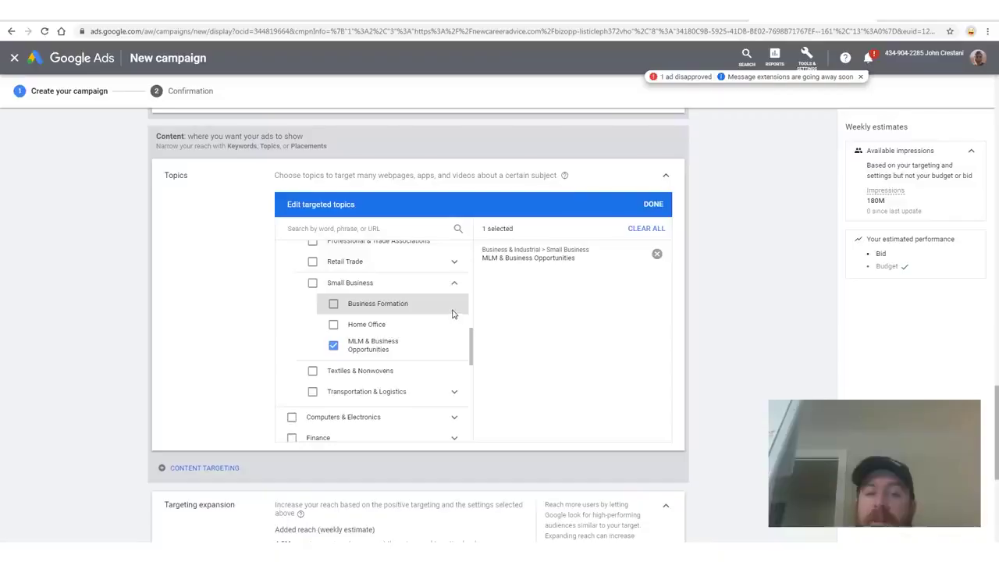
scroll(457, 317, down, 2)
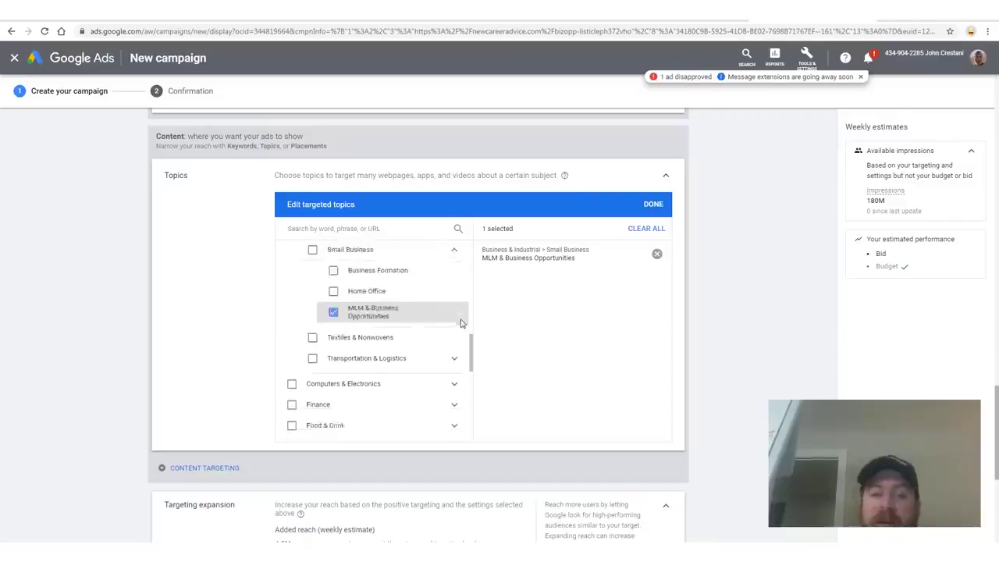
scroll(460, 322, down, 5)
scroll(527, 312, down, 1)
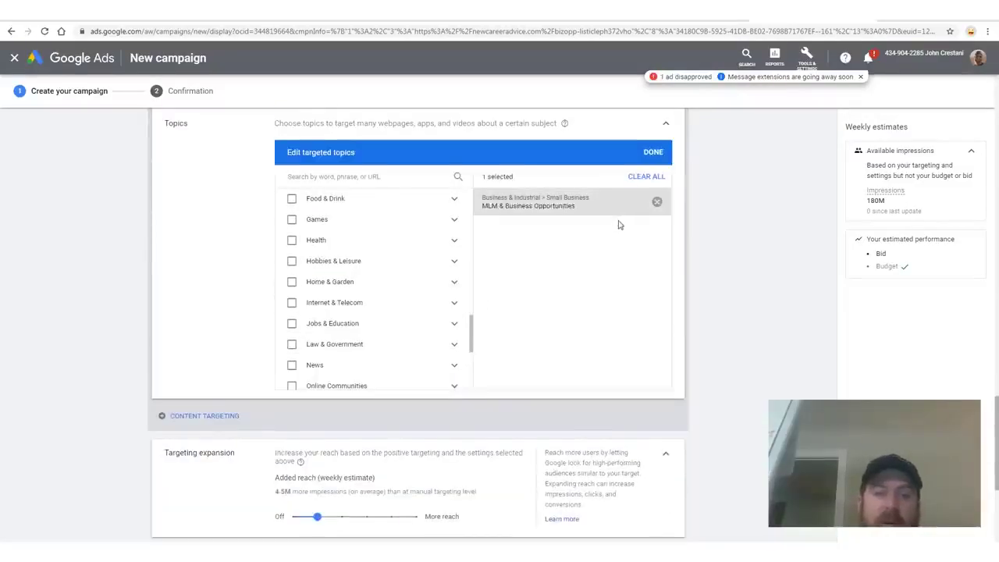
scroll(619, 225, up, 2)
click(665, 314)
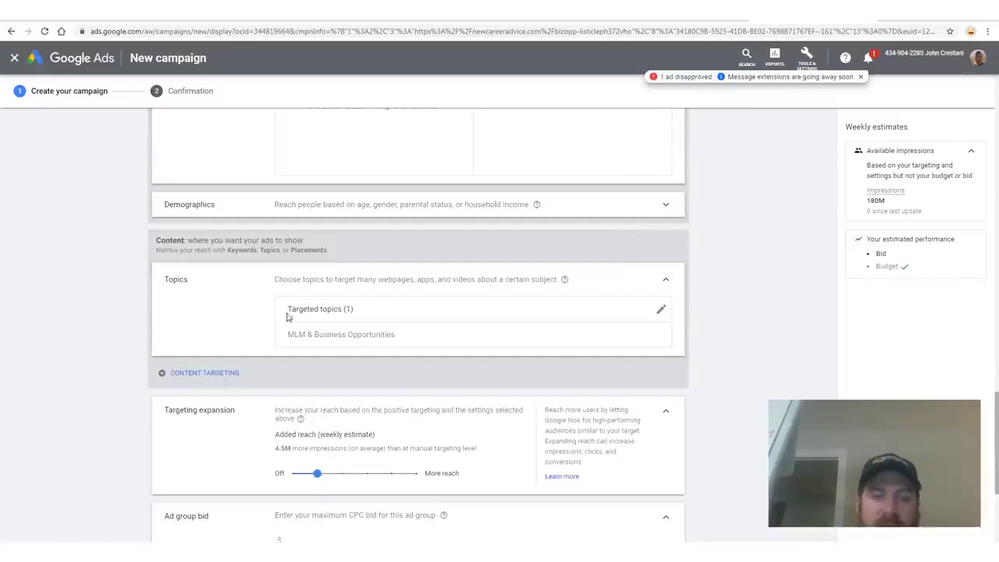
triple_click(347, 338)
click(213, 335)
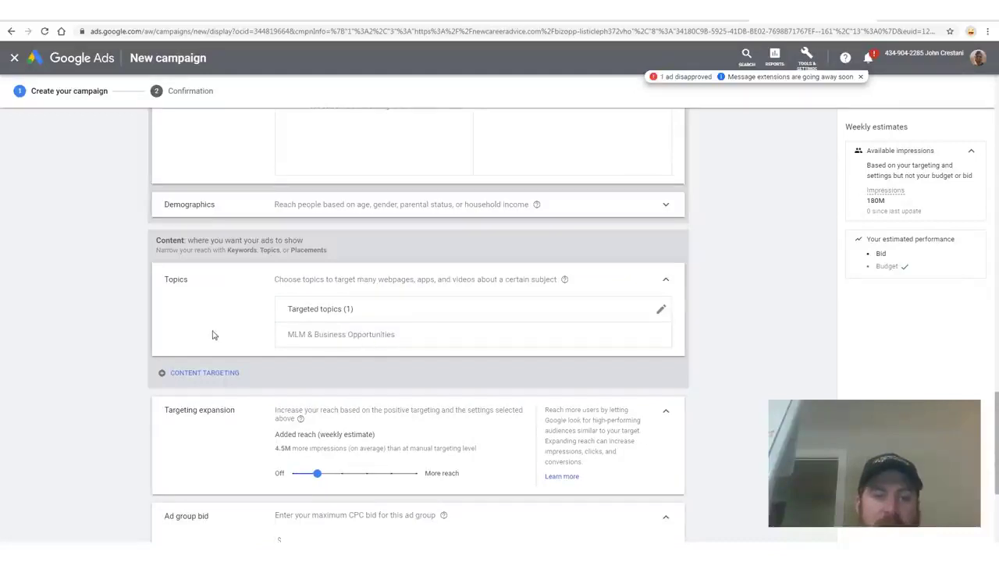
- Set the ad group's maximum CPC bid to $0.50
scroll(505, 361, down, 2)
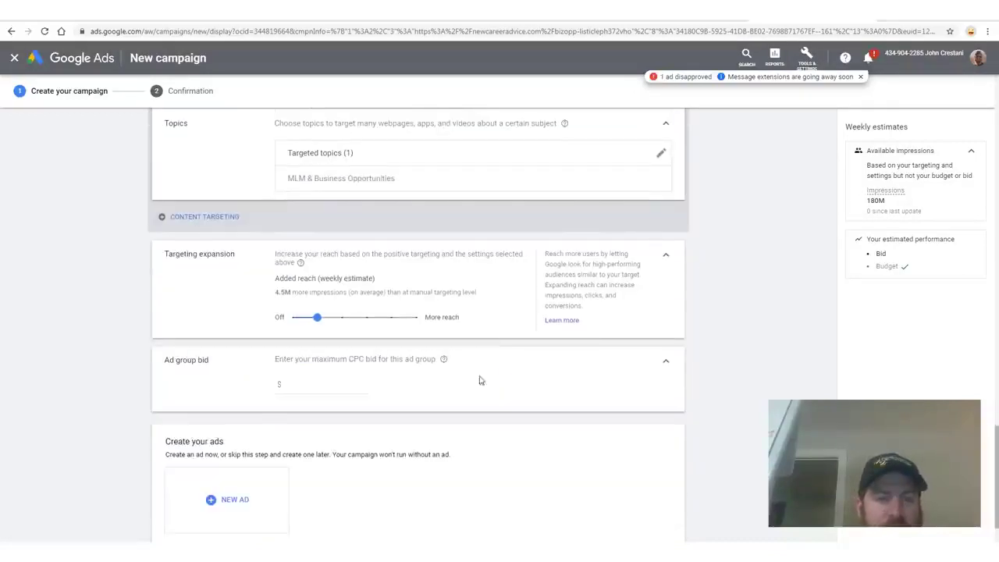
scroll(493, 381, down, 1)
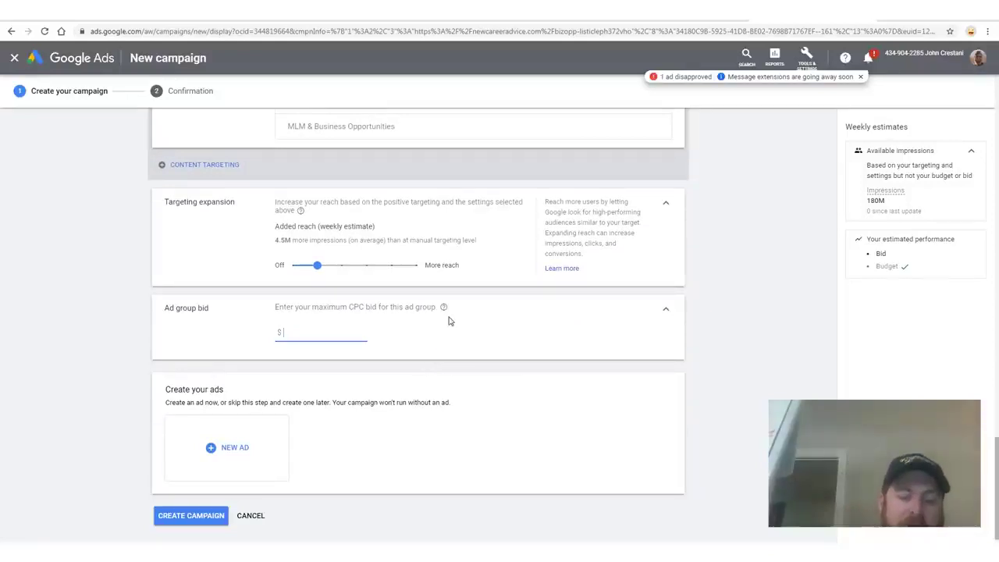
text(.5)
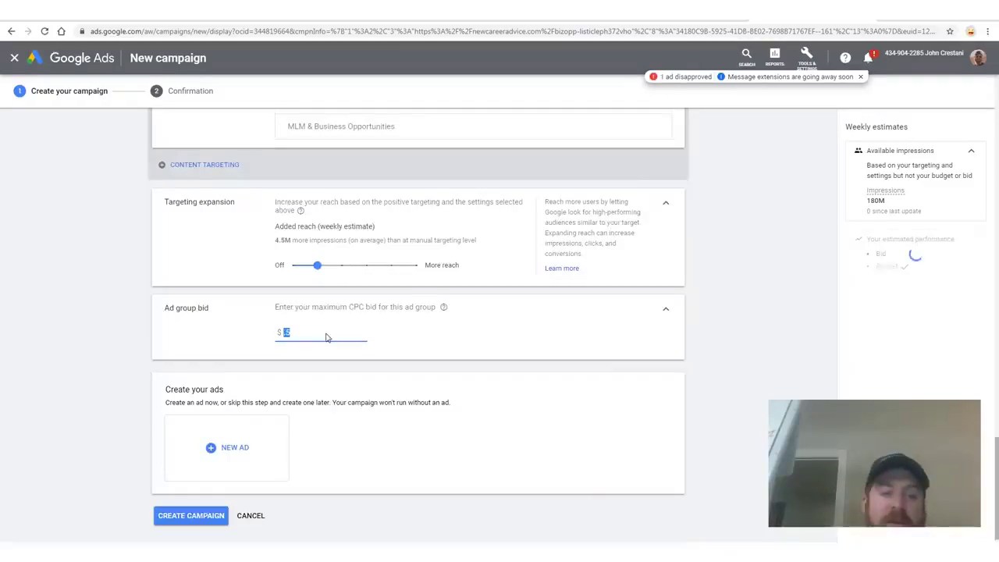
- Change the campaign's bid strategy to Maximize clicks, leaving the optional maximum CPC bid limit empty
scroll(341, 331, up, 15)
click(365, 275)
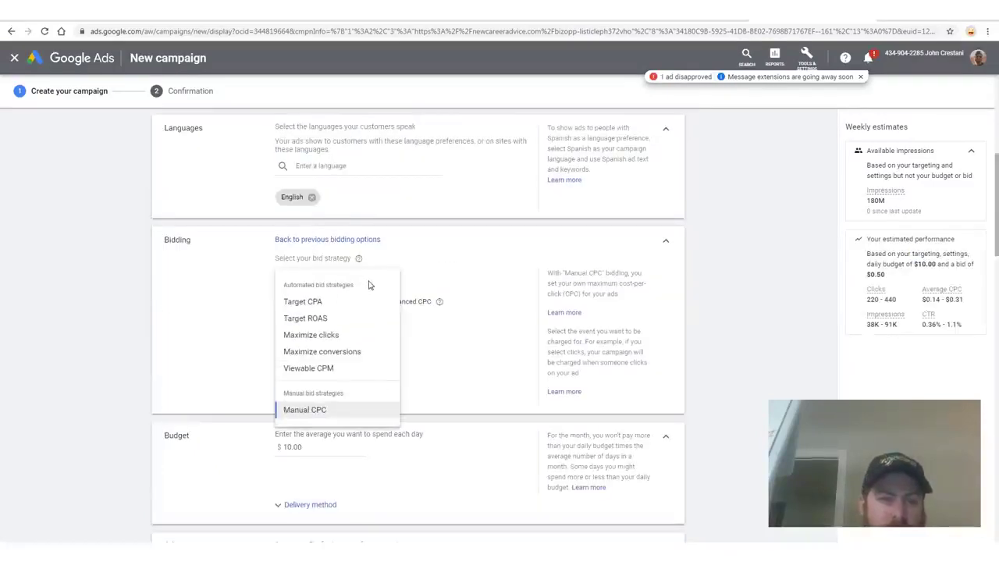
click(328, 335)
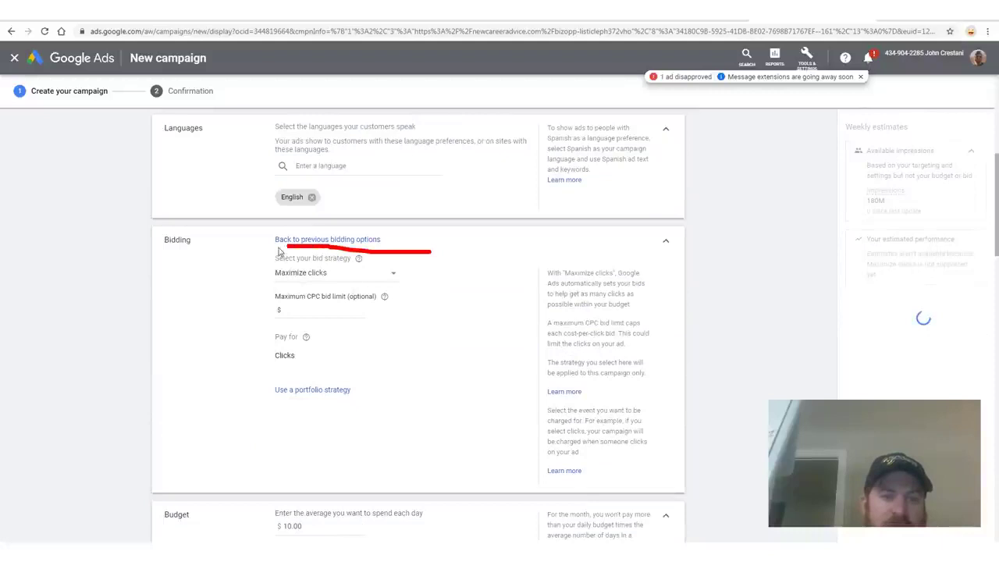
drag(318, 292, 423, 261)
- Start a new responsive display ad for the ad group
scroll(268, 255, down, 10)
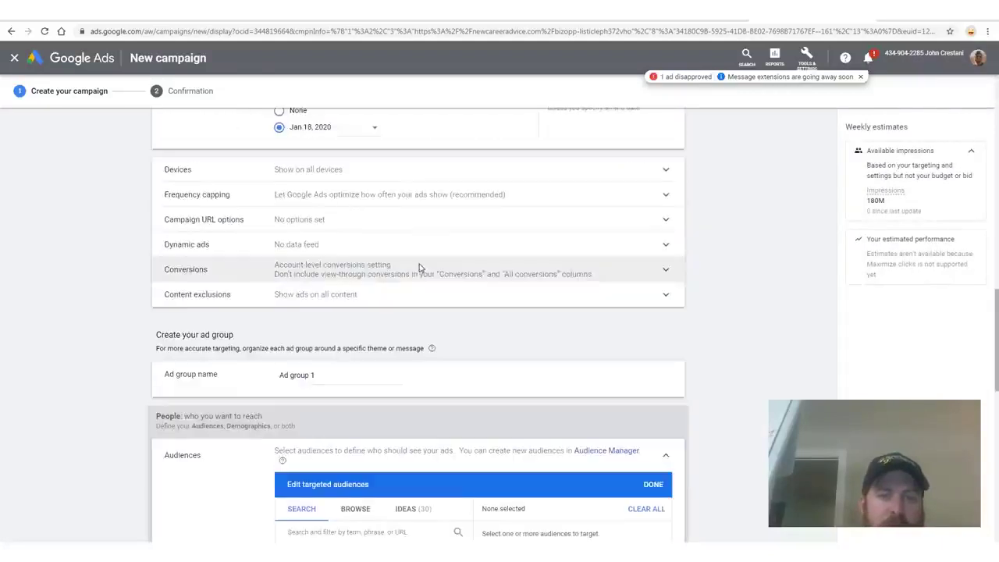
drag(337, 219, 263, 224)
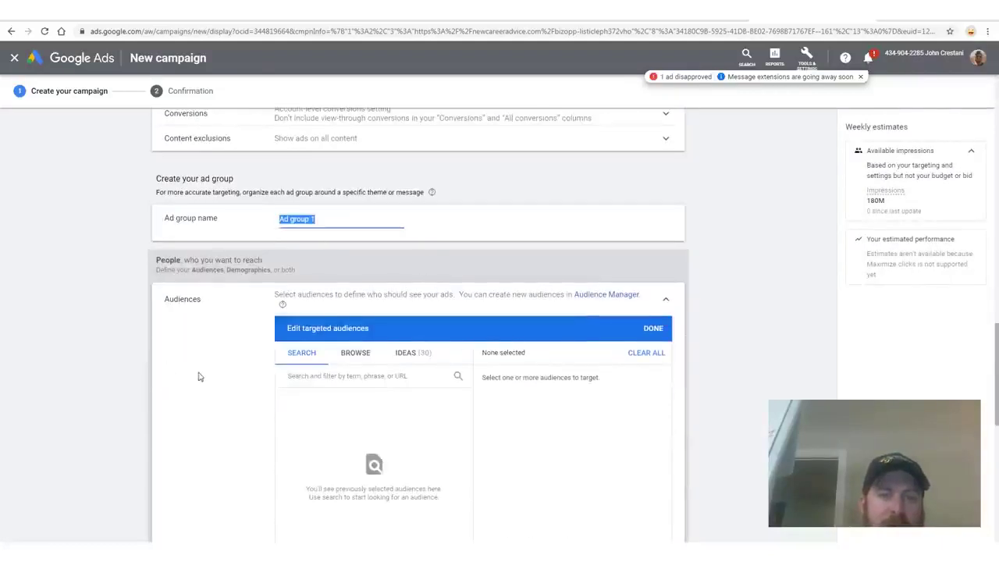
scroll(349, 243, down, 10)
scroll(320, 351, down, 1)
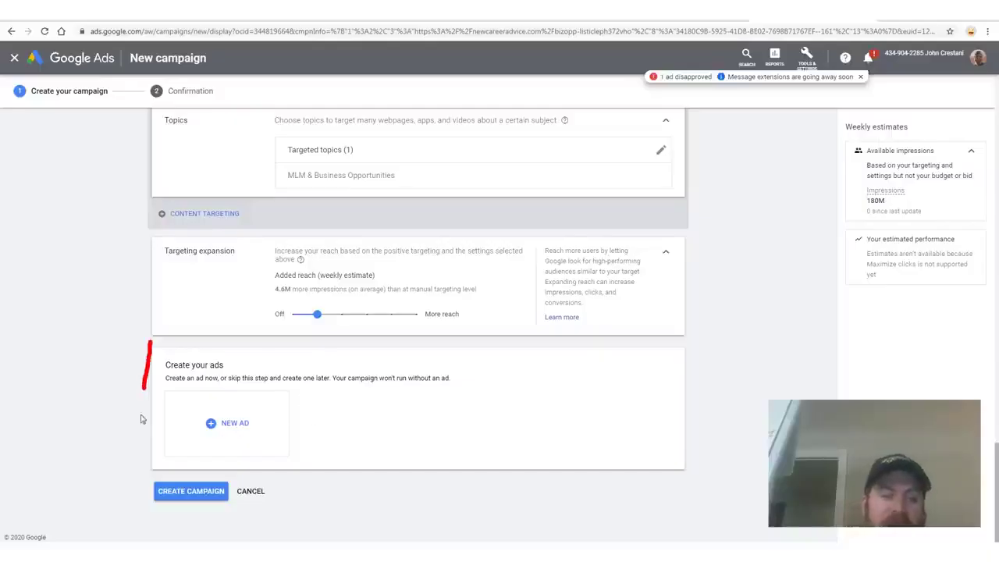
drag(142, 419, 304, 468)
drag(416, 422, 153, 349)
drag(153, 348, 152, 335)
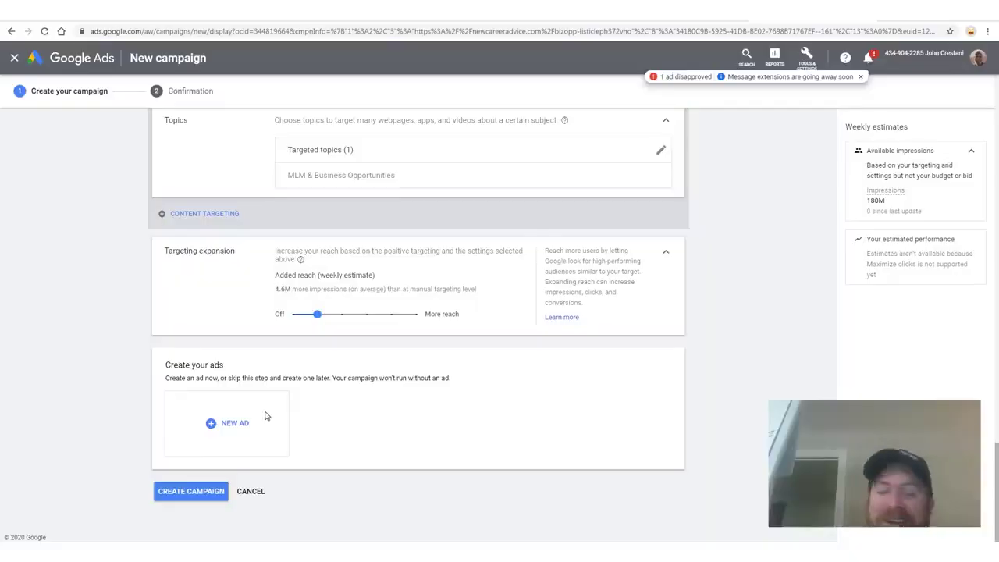
click(243, 423)
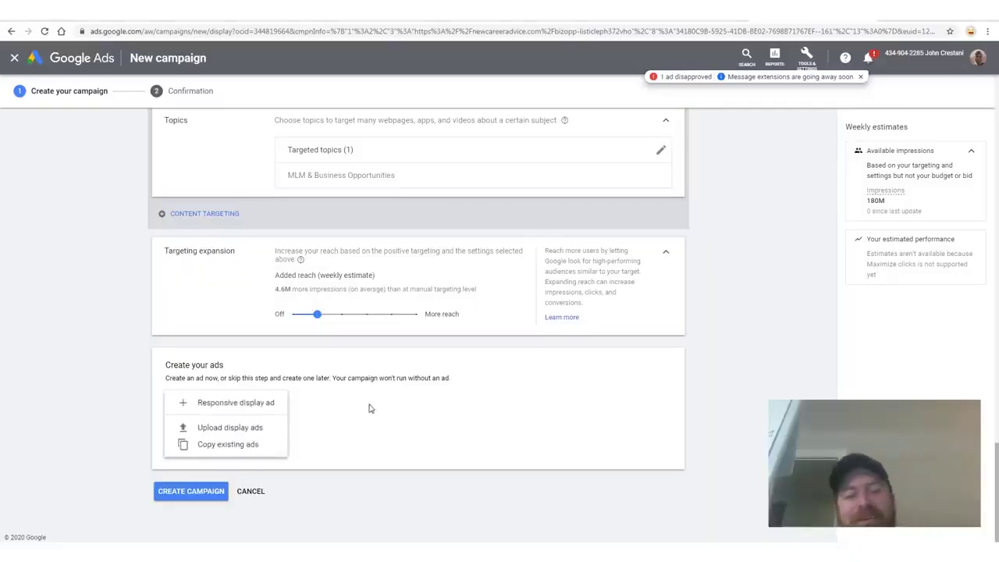
click(310, 391)
mouse_move(154, 453)
mouse_down()
mouse_move(327, 406)
mouse_move(172, 390)
mouse_up()
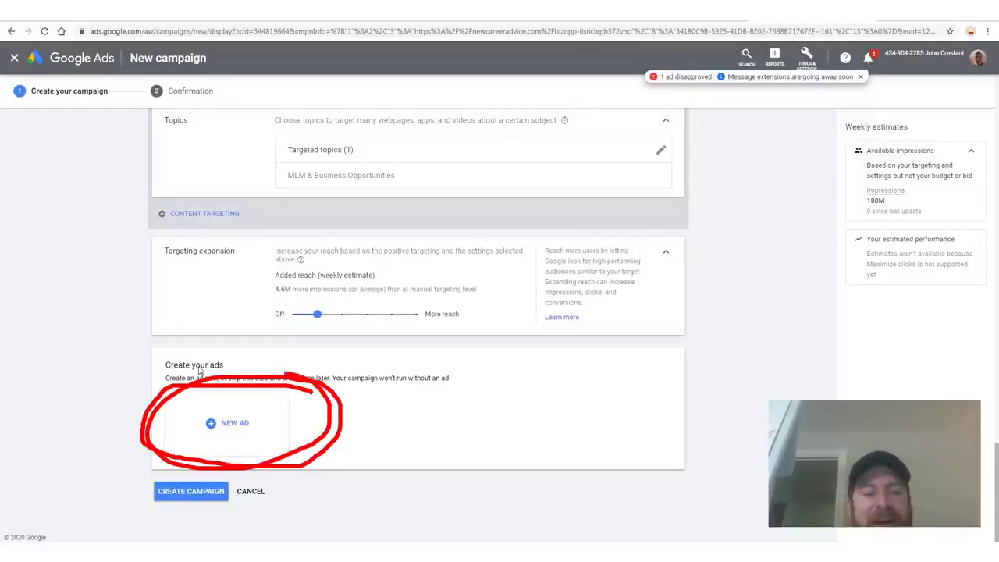
click(235, 423)
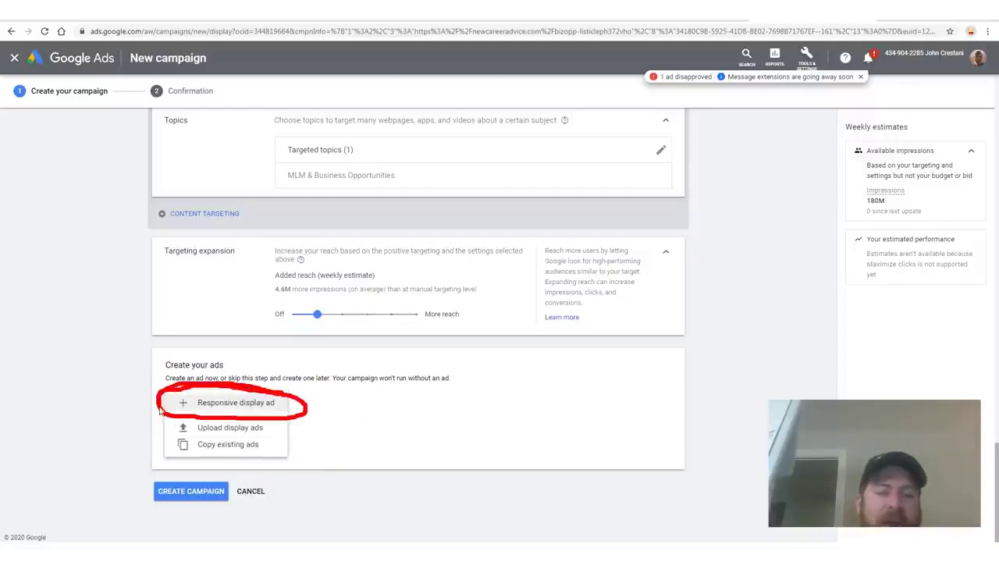
mouse_move(215, 396)
mouse_down()
mouse_move(257, 425)
mouse_move(359, 415)
mouse_up()
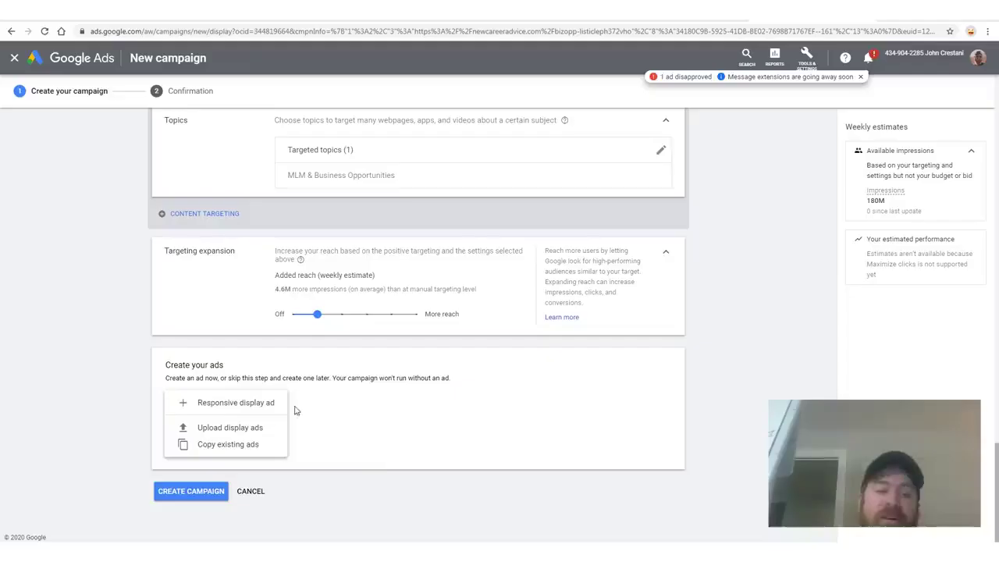
click(236, 403)
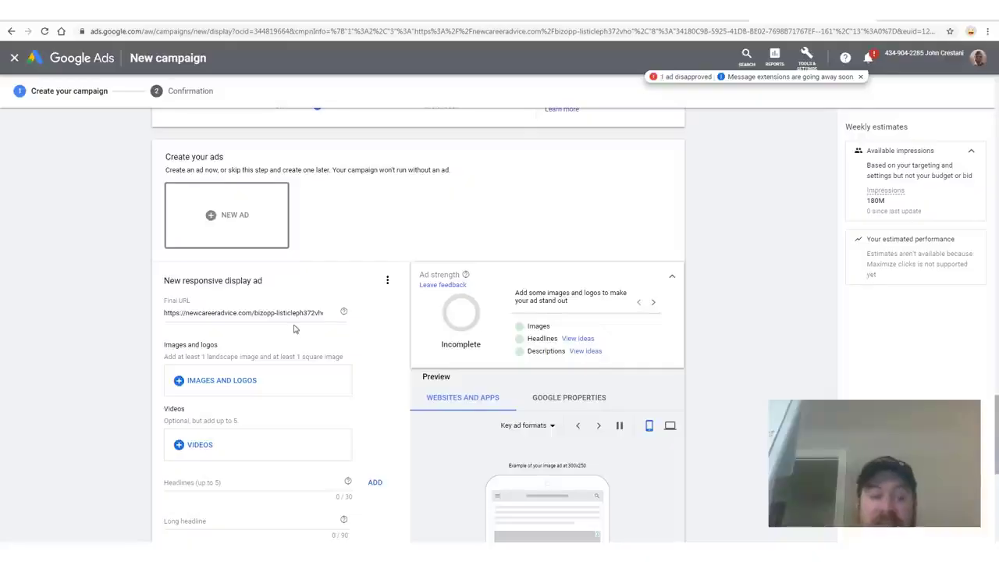
- Check the complete Final URL of the new responsive display ad
scroll(301, 358, down, 1)
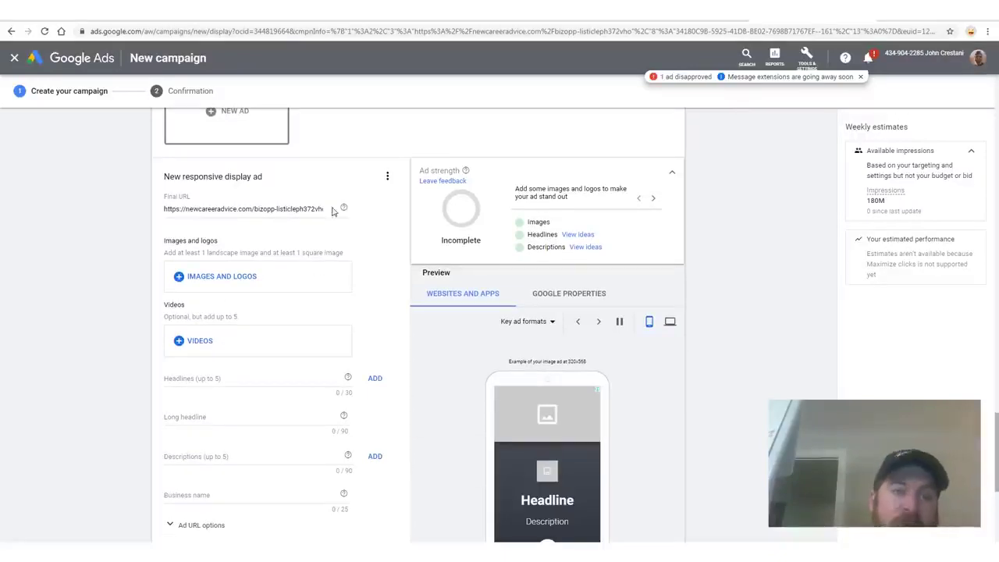
drag(329, 210, 257, 211)
click(261, 210)
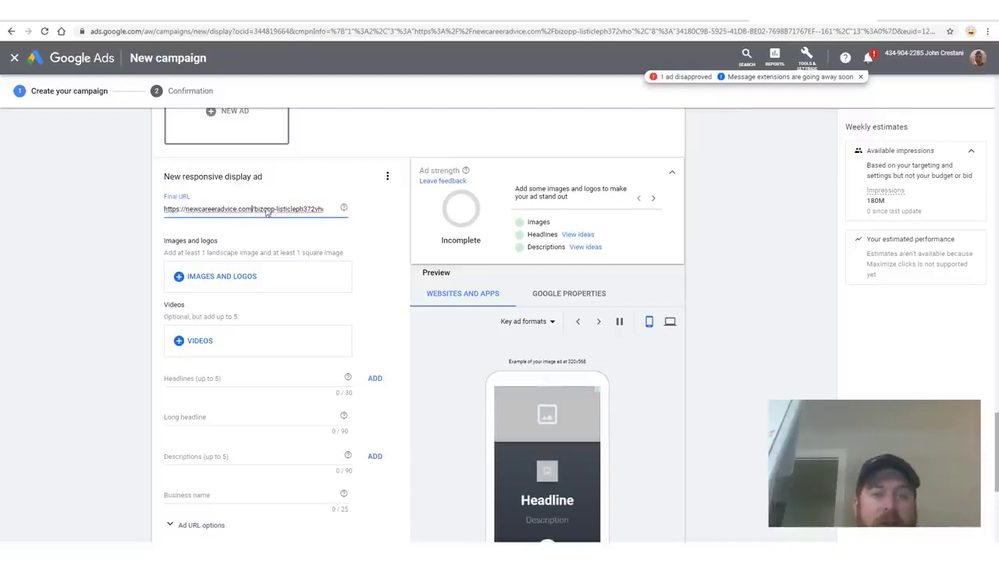
drag(165, 209, 382, 214)
click(287, 216)
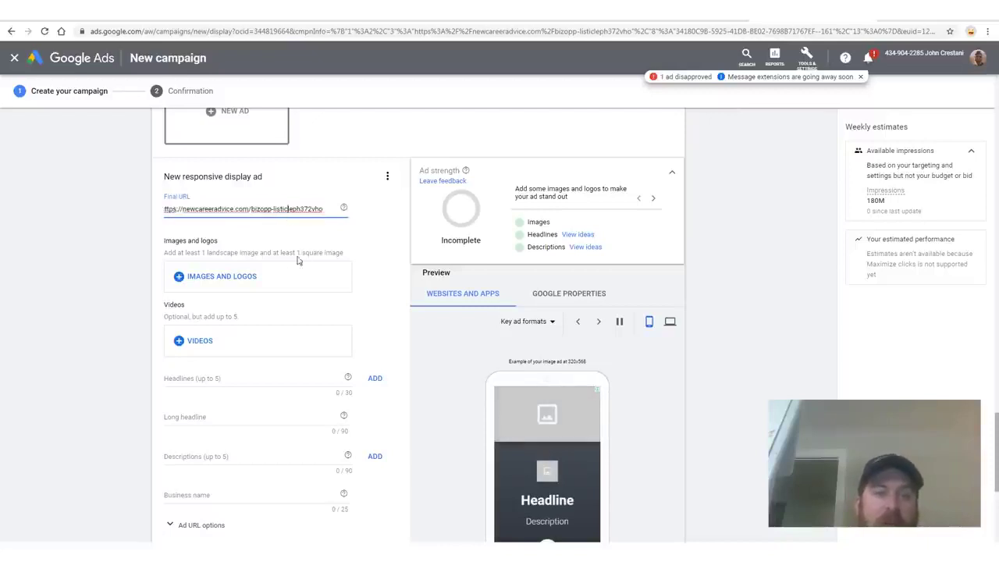
- Add the website's photo of the man with a laptop as an ad image, repositioning its landscape (1.91:1) and square (1:1) crops
drag(374, 266, 176, 256)
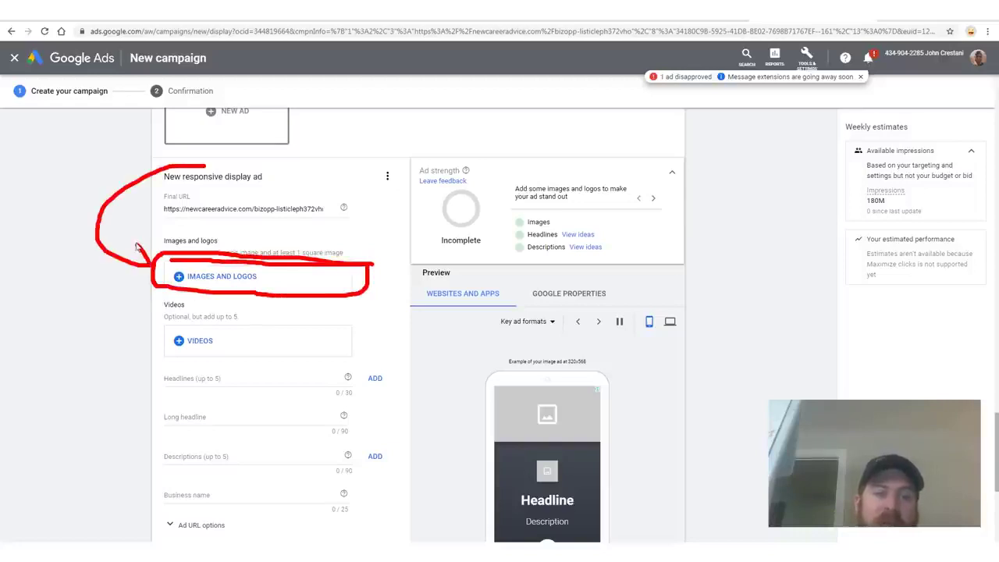
drag(572, 299, 382, 282)
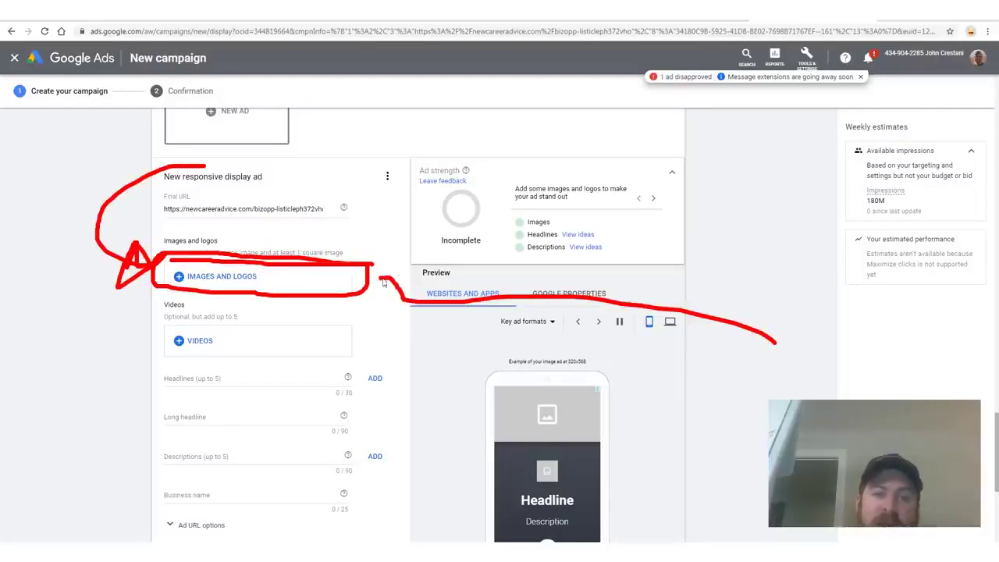
click(254, 280)
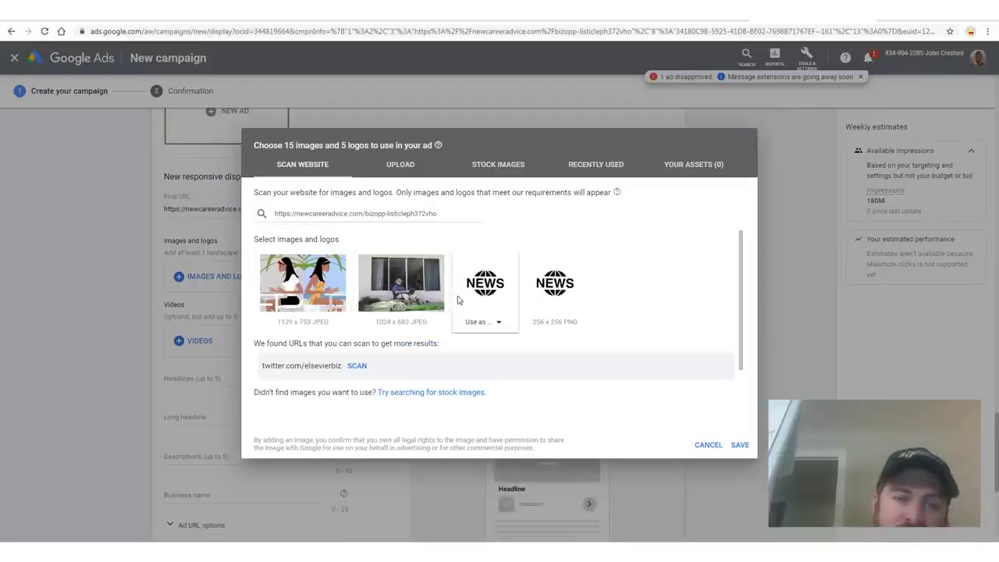
click(416, 323)
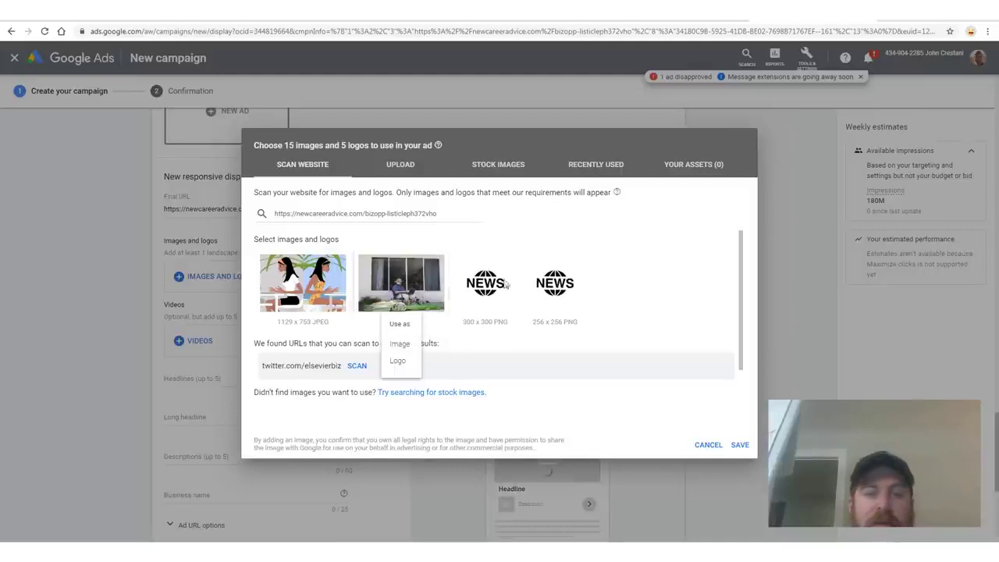
click(406, 300)
click(413, 322)
click(381, 345)
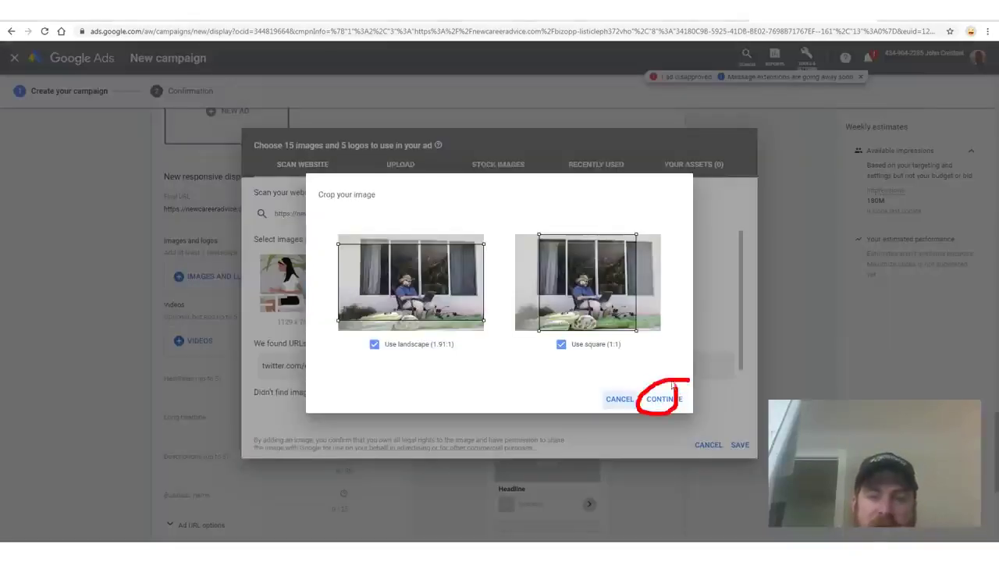
drag(414, 309, 420, 326)
mouse_move(586, 294)
mouse_down()
mouse_move(556, 304)
mouse_move(585, 304)
mouse_up()
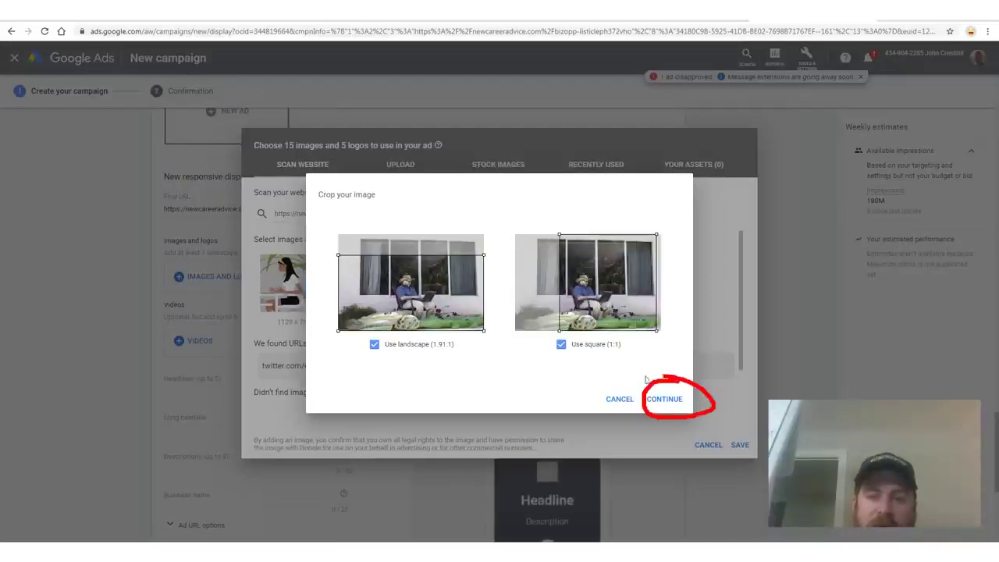
click(664, 400)
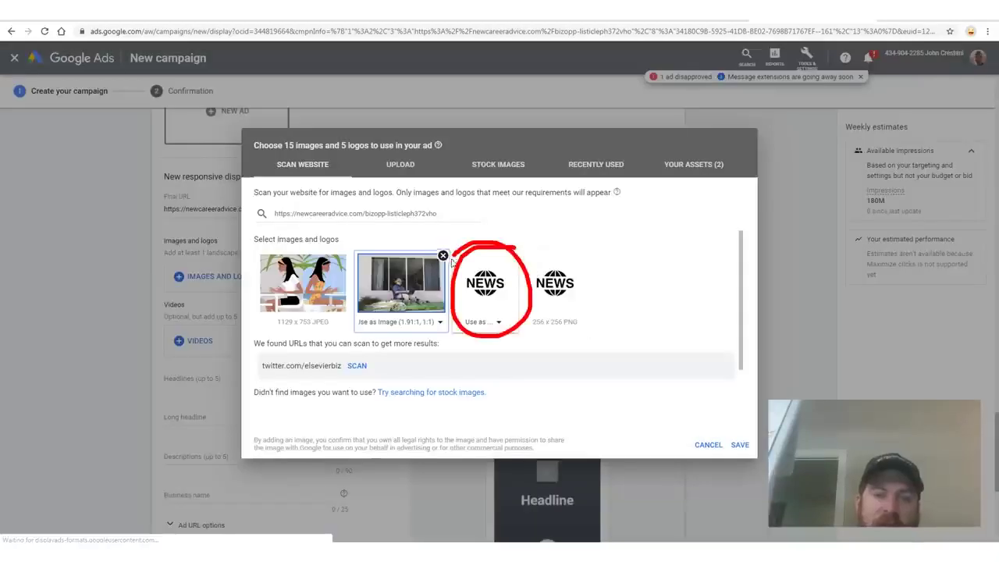
- Use the 300 x 300 NEWS image as the ad's 1:1 logo and save the image and logo selection
click(501, 321)
click(482, 360)
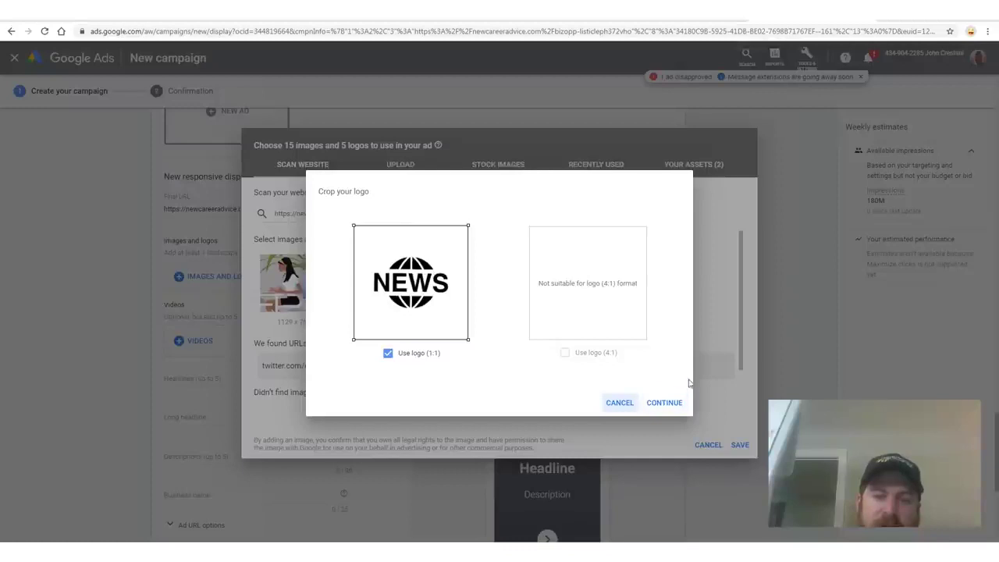
click(654, 400)
scroll(600, 382, down, 1)
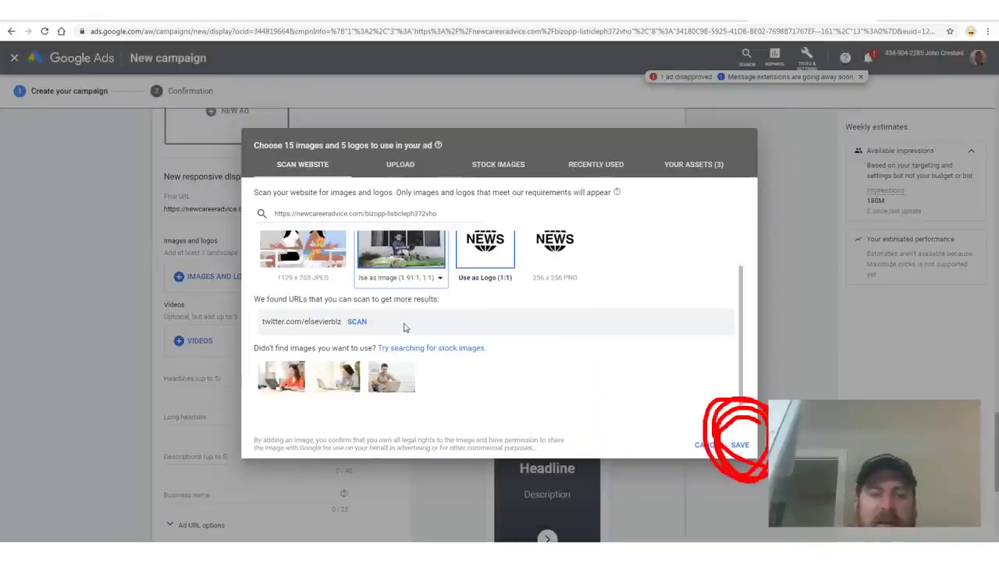
mouse_move(445, 329)
mouse_down()
mouse_move(265, 406)
mouse_move(530, 410)
mouse_move(575, 493)
mouse_move(310, 403)
mouse_up()
key(Escape)
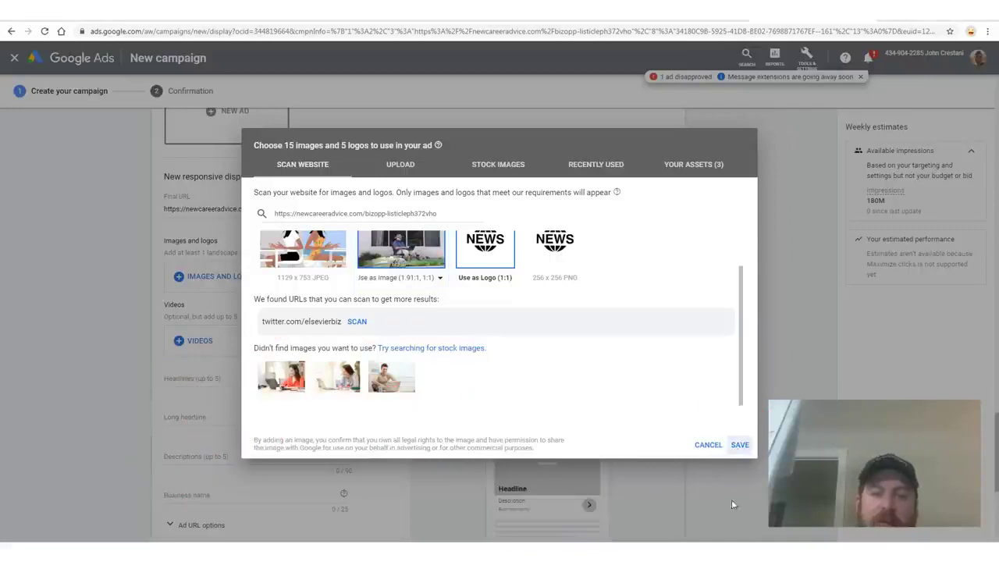
click(738, 446)
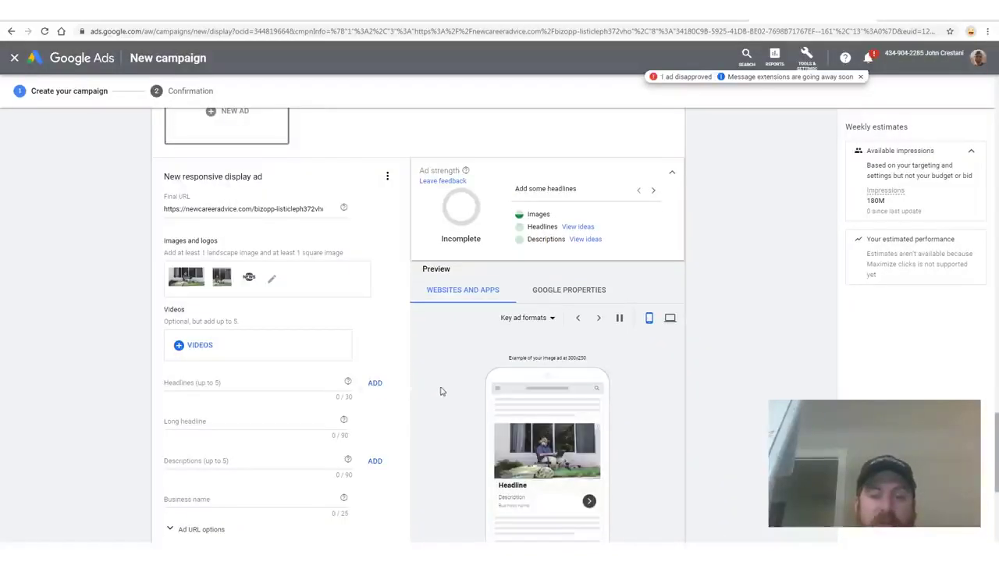
- Copy the example headline "16 Ways to Make Money at Home" from the Google Docs swipe document into the ad's first headline
scroll(426, 389, down, 2)
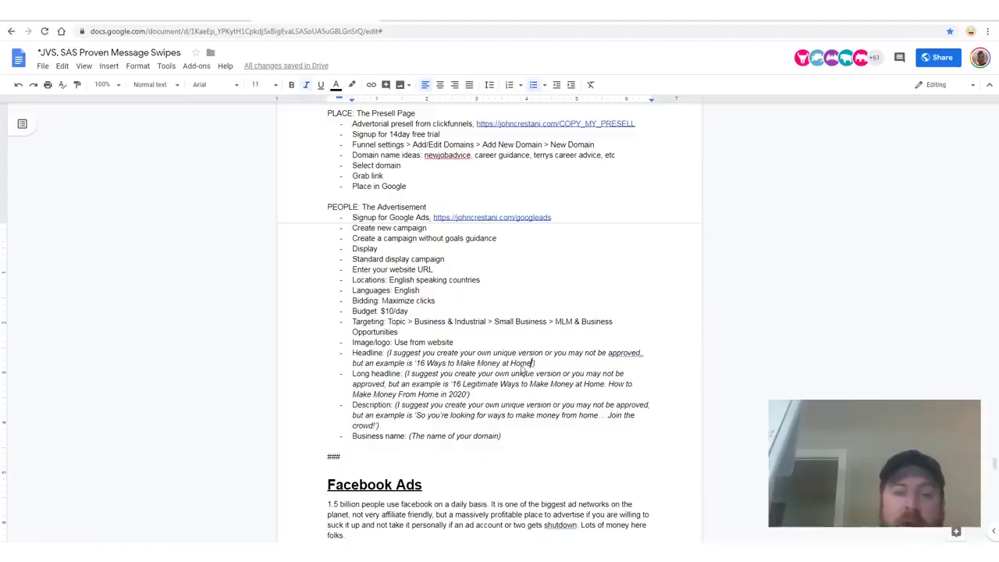
drag(416, 363, 533, 364)
key(ctrl+c)
key(alt+Tab)
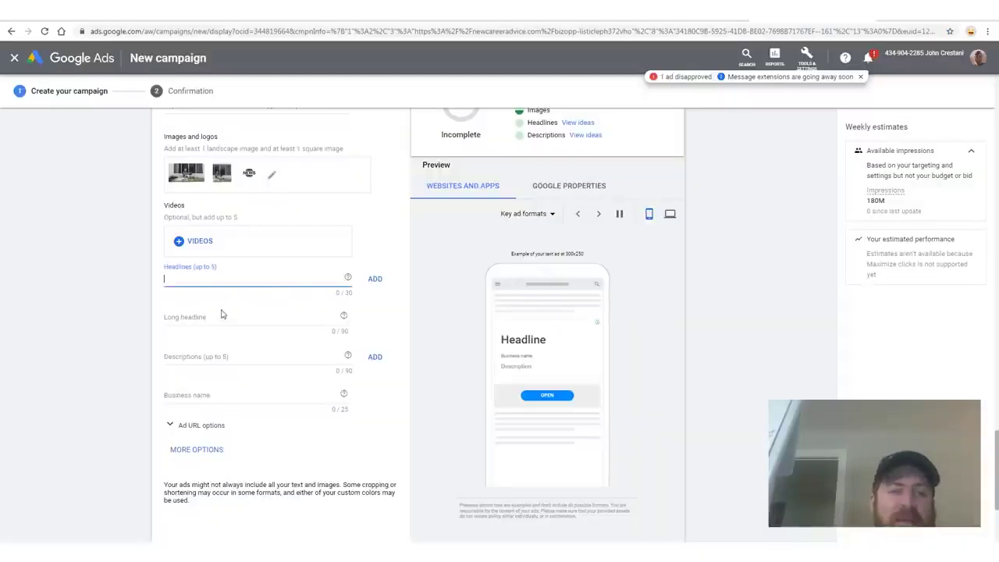
key(ctrl+v)
- Copy the document's example "16 Legitimate Ways to Make Money at Home. How to Make Money From Home in 2020" into the ad's long headline
key(alt+Tab)
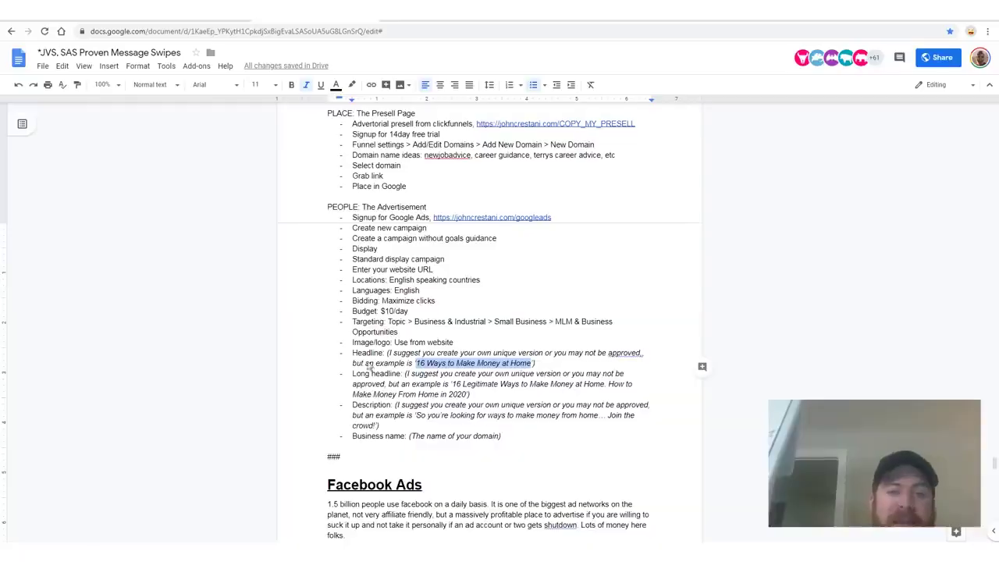
click(370, 374)
drag(467, 395, 454, 385)
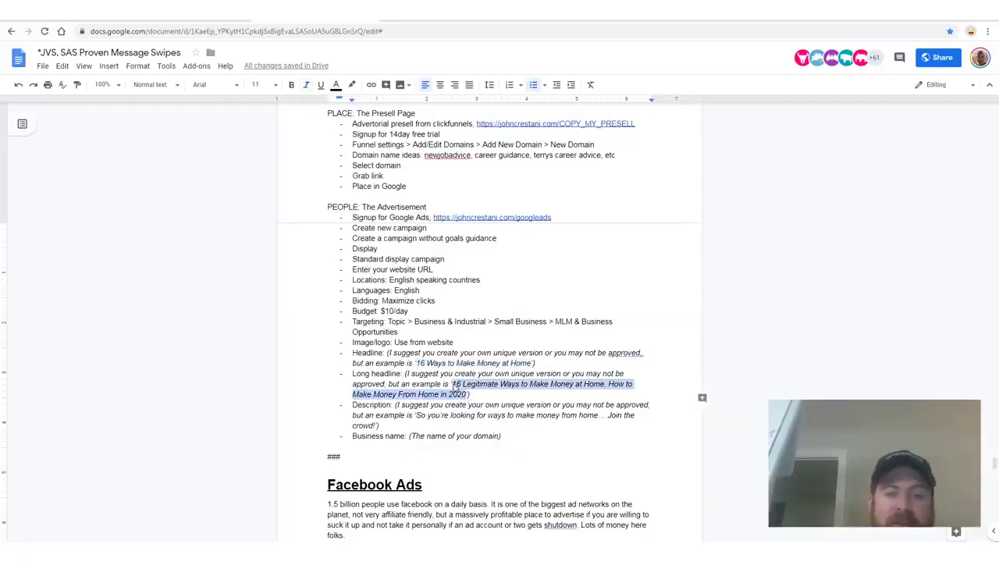
key(ctrl+c)
key(alt+Tab)
click(207, 314)
key(ctrl+v)
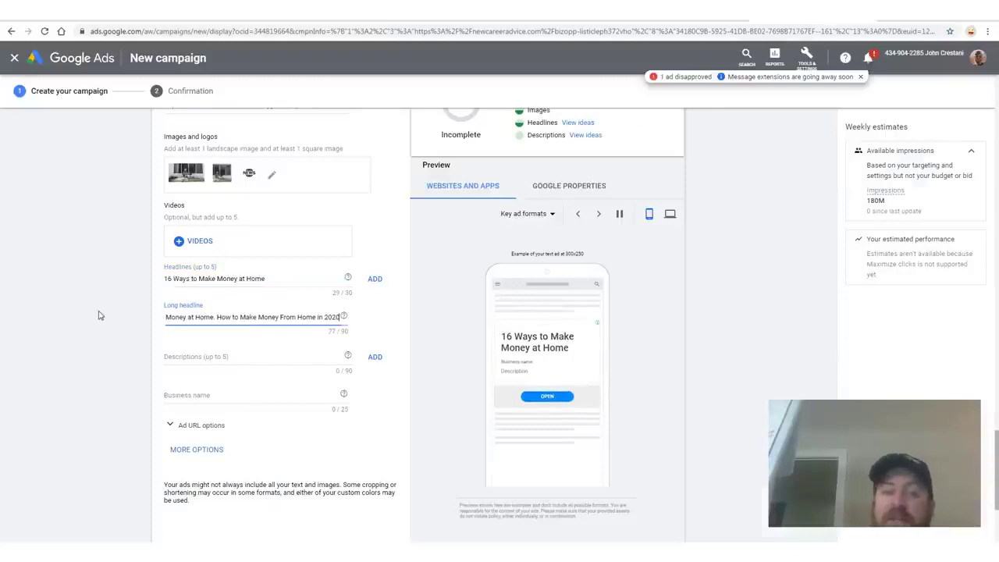
drag(341, 319, 29, 323)
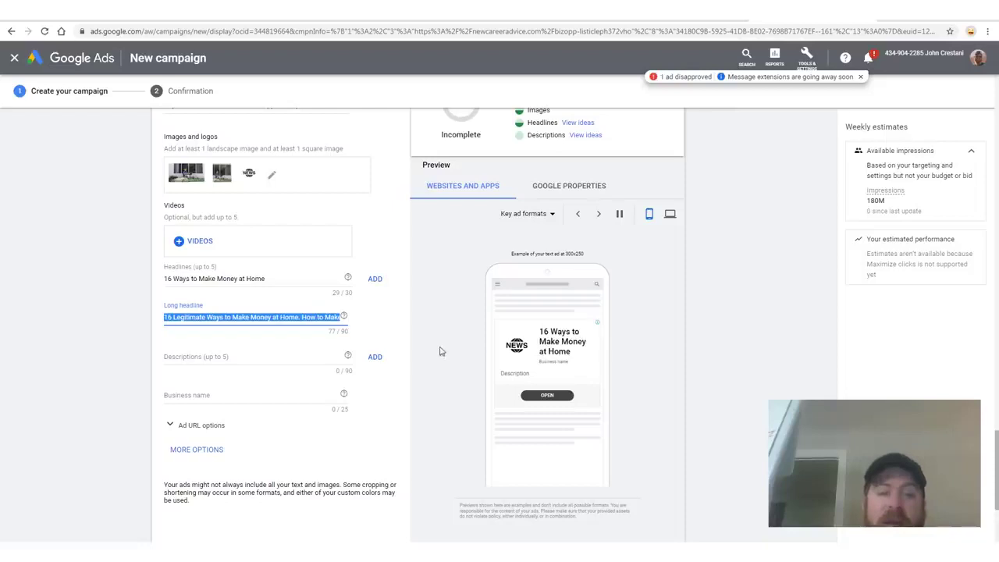
- Try a second headline reading "Work at Home Its Better Like That!" and clear it again
click(375, 279)
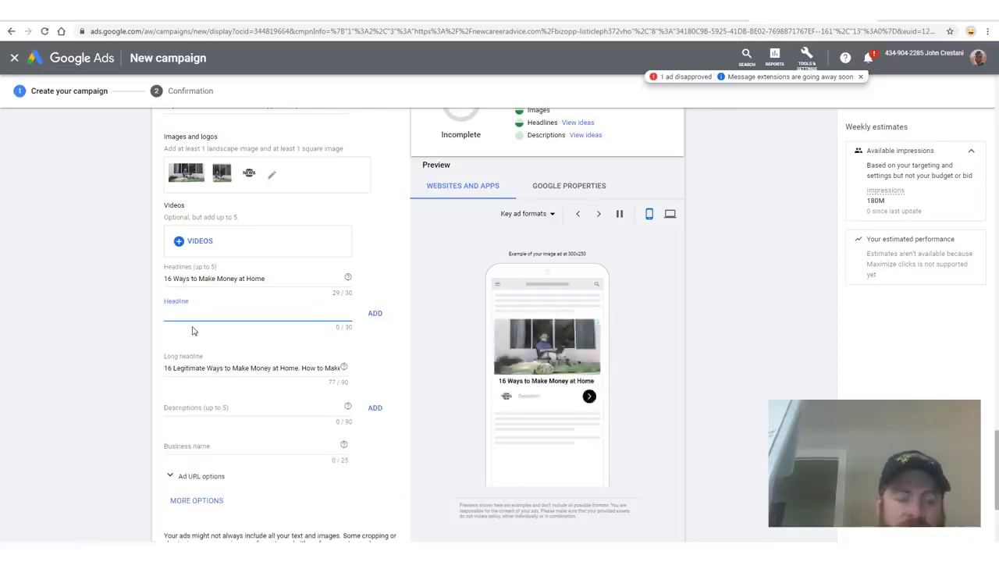
text(Work at Home ()
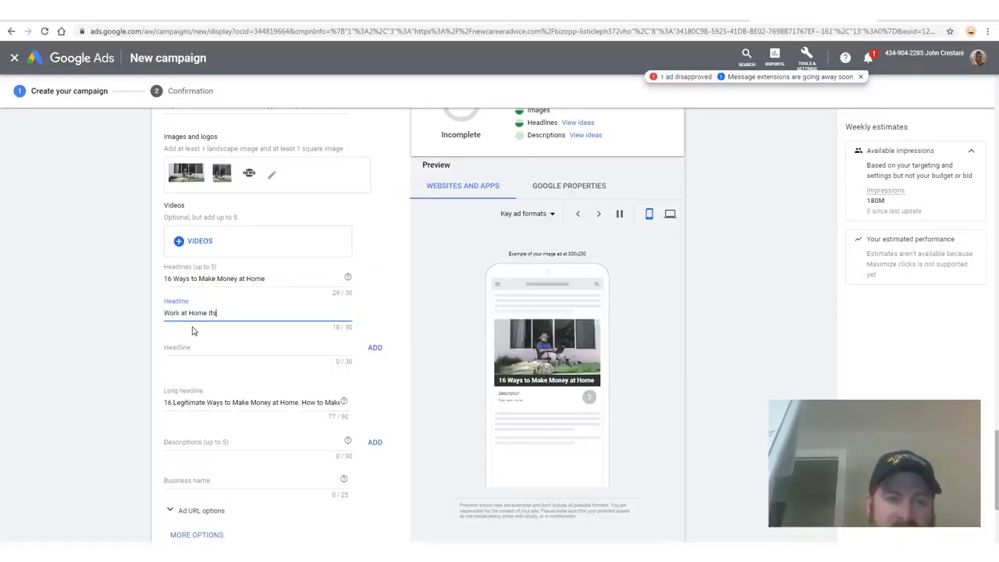
text(ts Better Like That!)
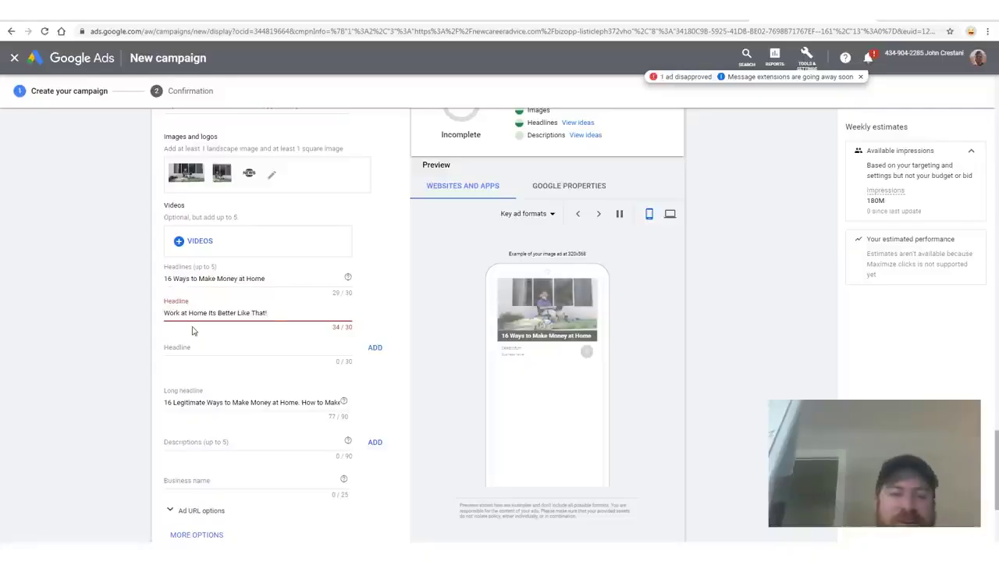
key(ctrl+a)
key(BackSpace)
click(401, 301)
- Copy the document's example "So you're looking for ways to make money from home... Join the crowd!" into the ad's description
scroll(401, 301, down, 2)
key(alt+Tab)
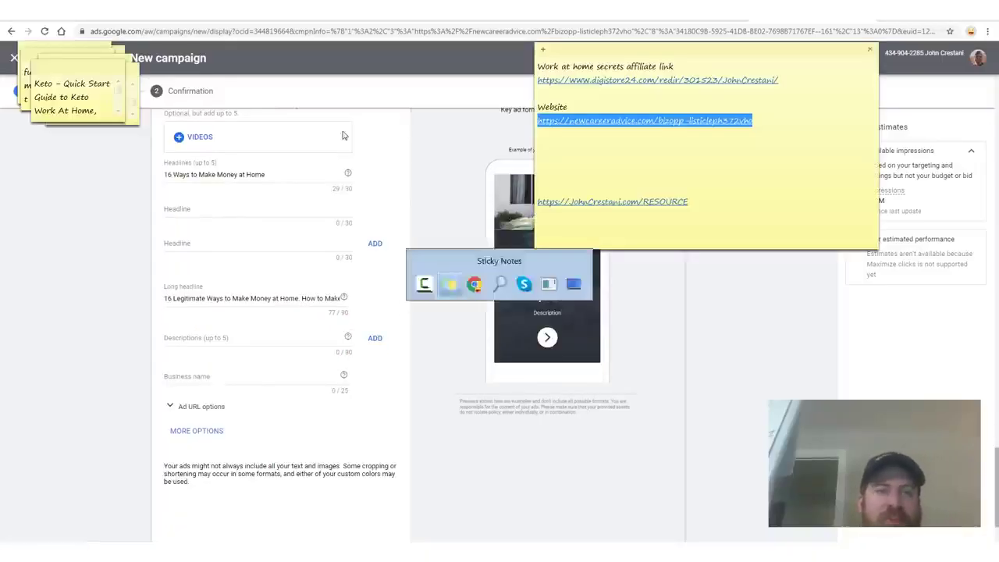
key(alt+Tab)
key(ctrl+Tab)
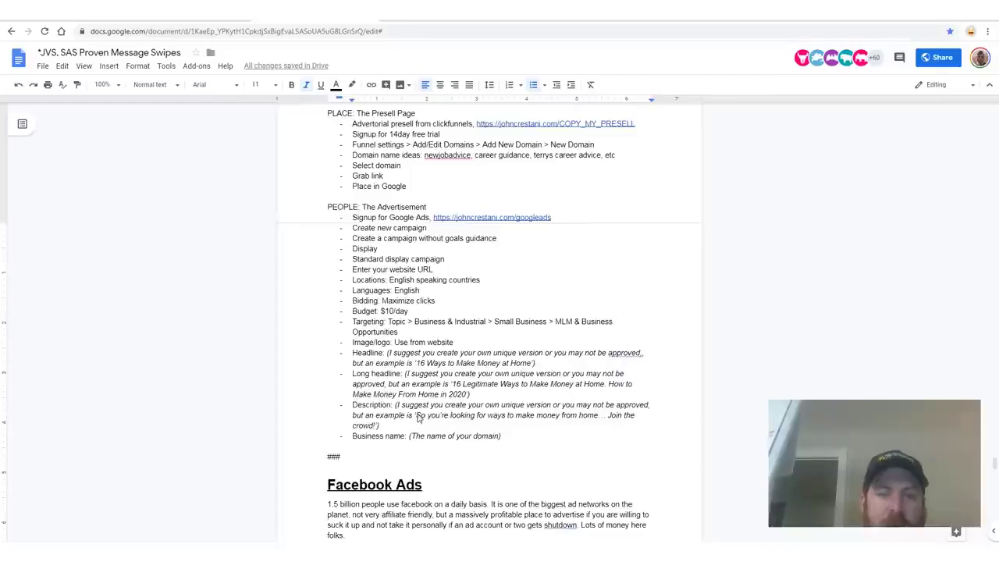
drag(416, 415, 380, 426)
key(ctrl+shift+Tab)
drag(161, 340, 217, 354)
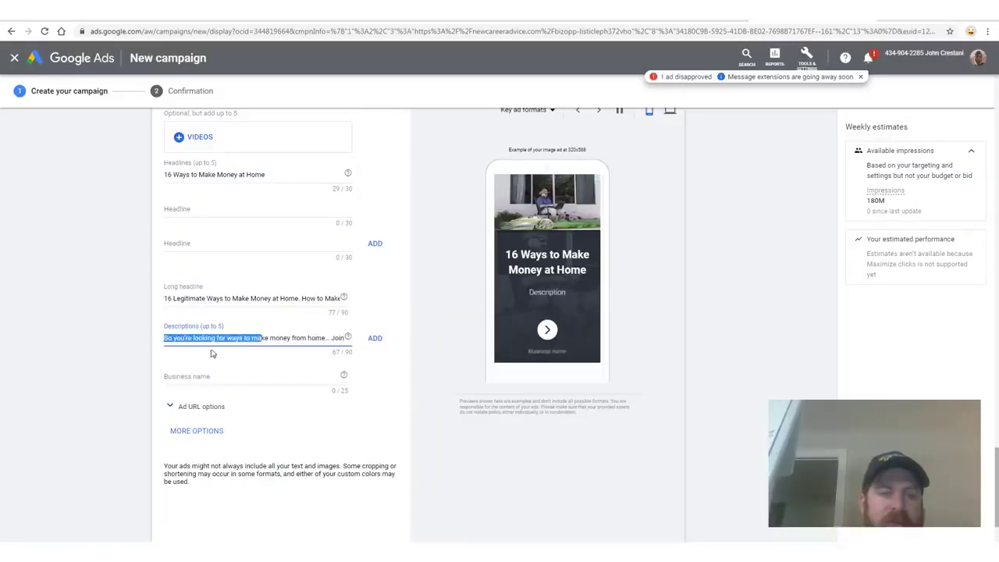
click(190, 346)
drag(306, 340, 363, 357)
key(Left)
- Set the ad's business name to New Career Advice
click(240, 379)
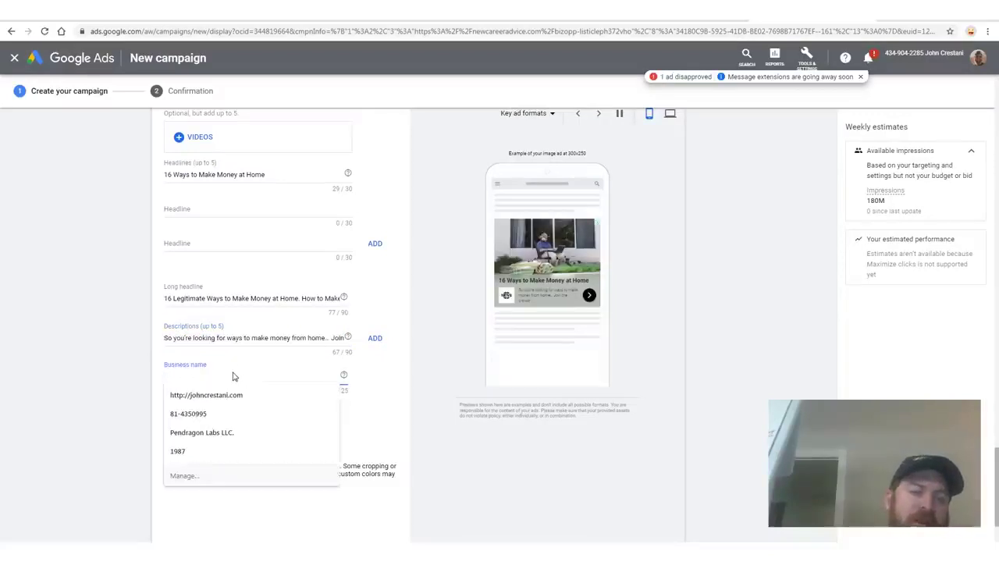
text(John Crestani)
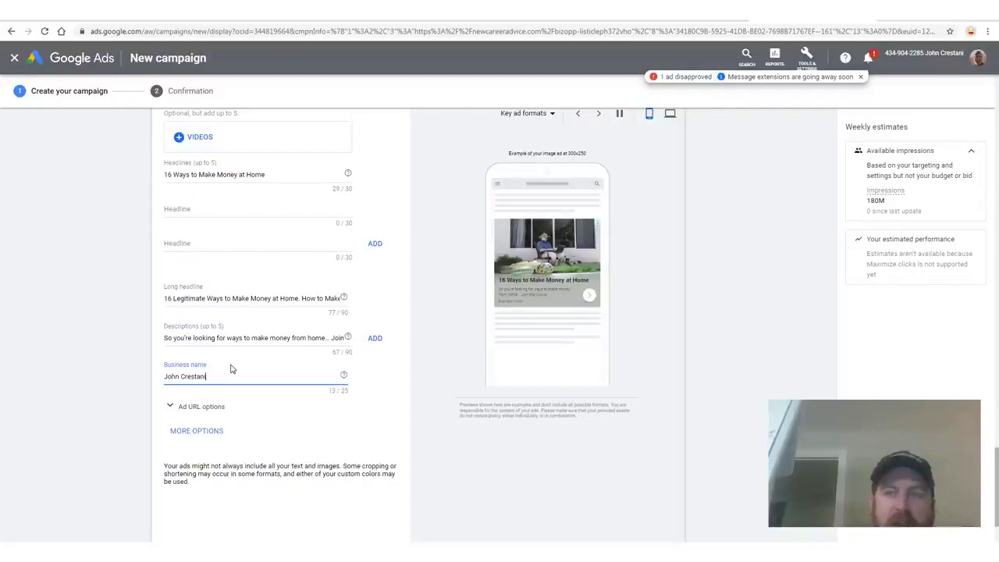
scroll(285, 285, up, 3)
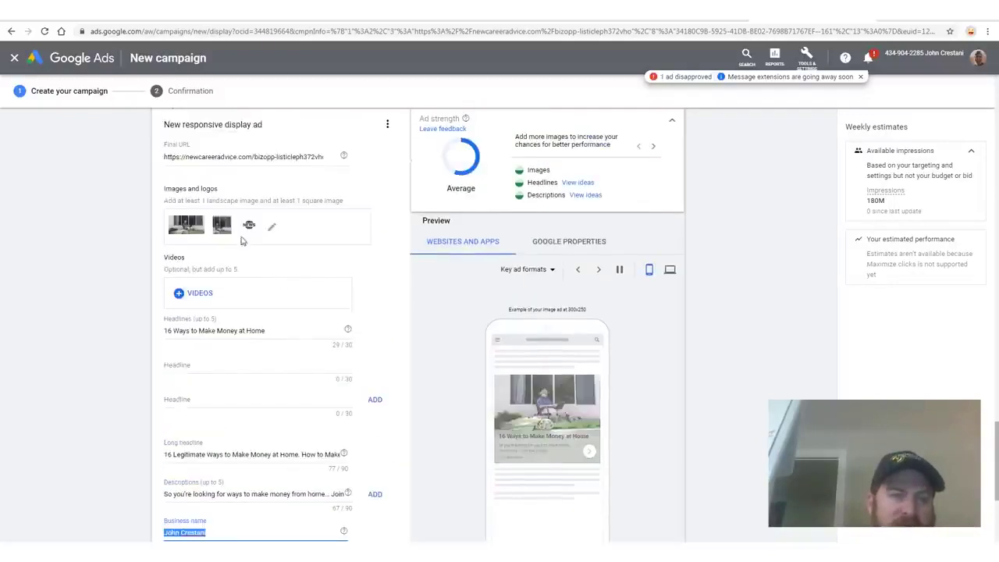
text(New Career Advi)
scroll(319, 388, down, 1)
text(ce)
click(251, 441)
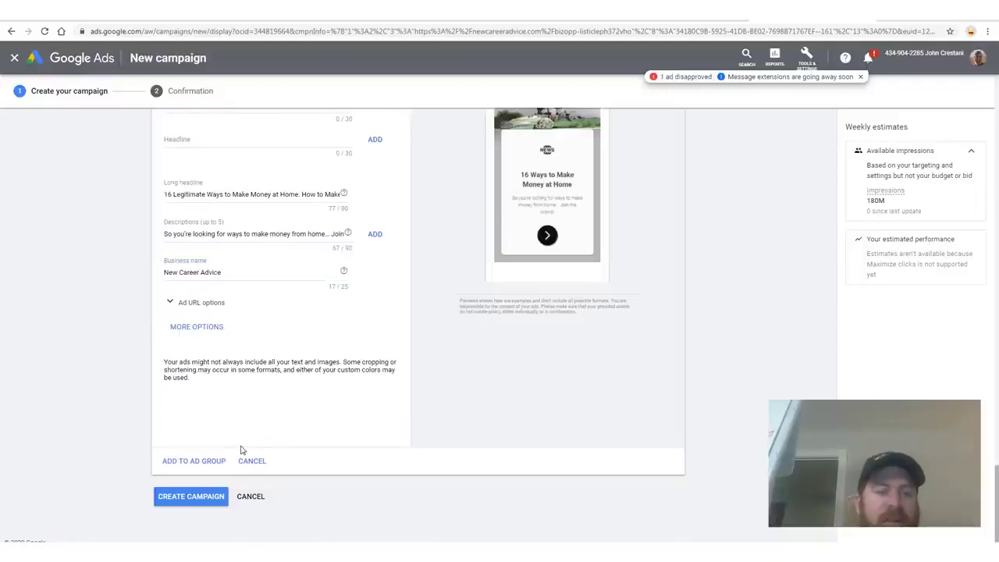
- Preview the ad in the desktop layout and look through several mobile ad formats
mouse_move(168, 441)
mouse_down()
mouse_move(249, 445)
mouse_move(141, 453)
mouse_move(176, 409)
mouse_move(243, 417)
mouse_up()
scroll(520, 390, up, 3)
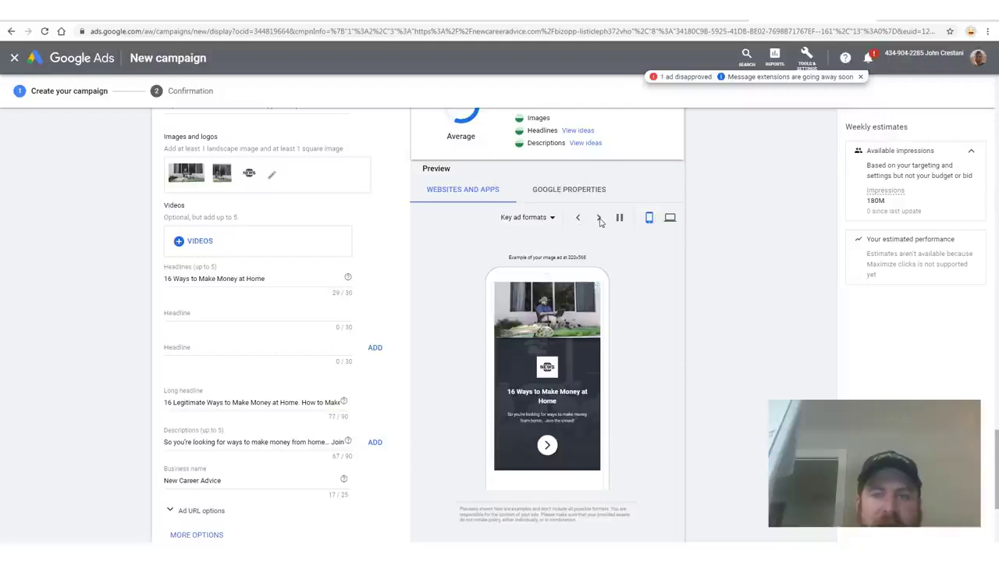
click(670, 217)
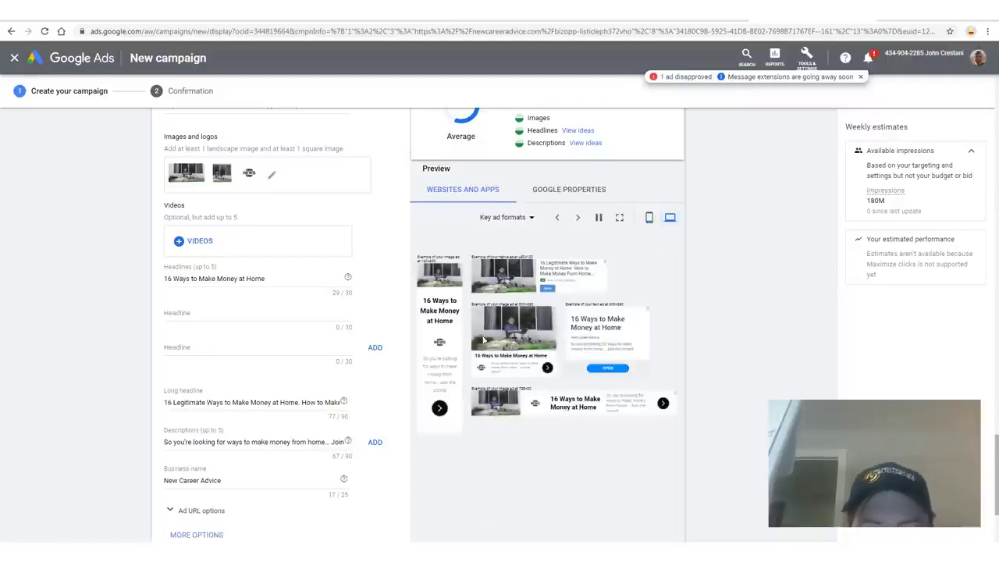
click(649, 218)
click(600, 217)
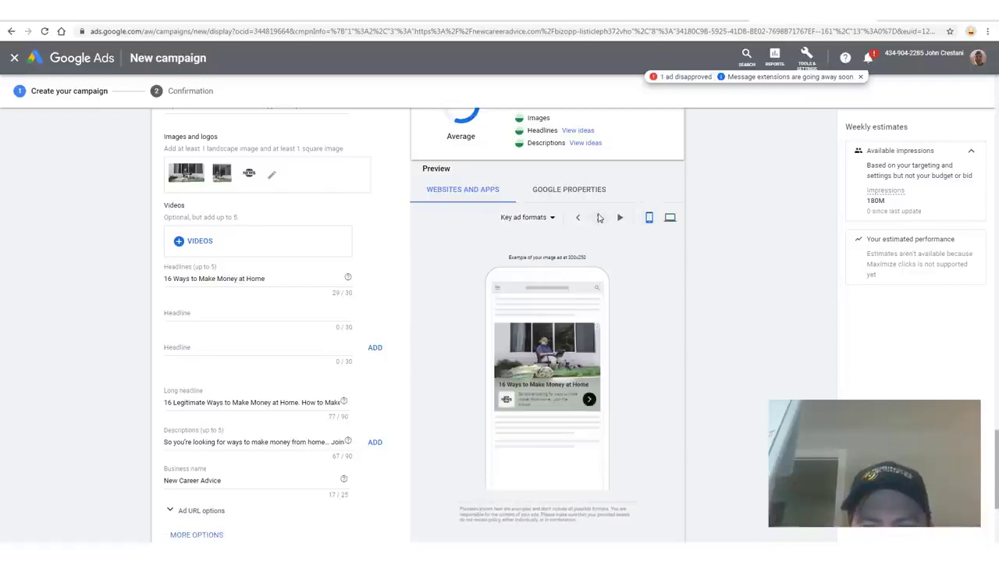
click(599, 218)
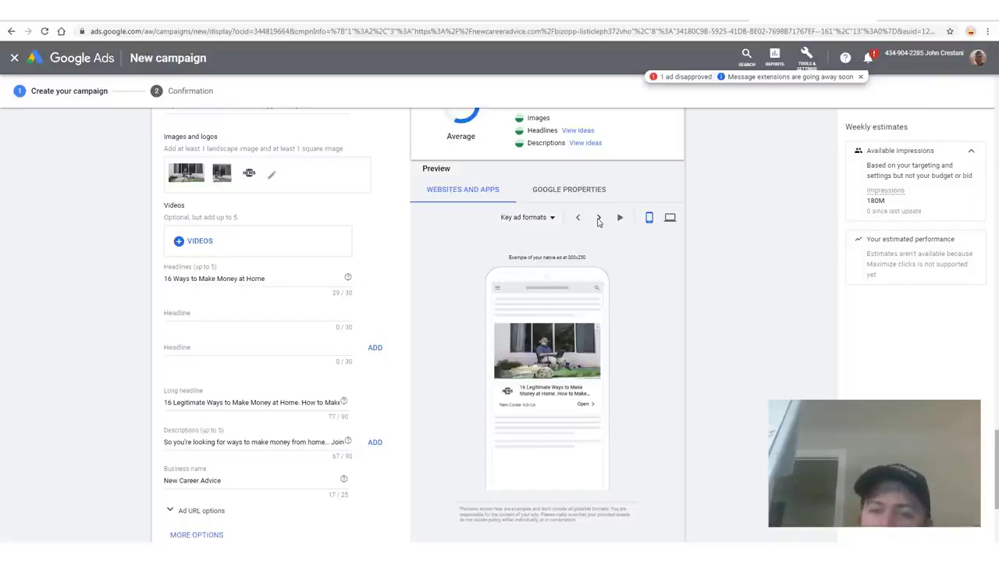
click(597, 219)
click(598, 219)
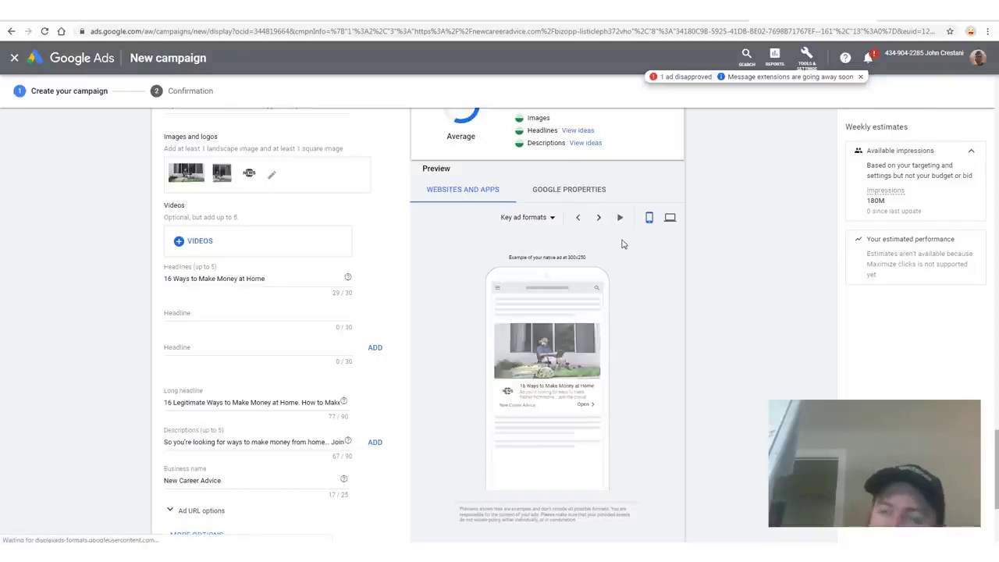
- Add the finished responsive display ad to the ad group and create the campaign
scroll(616, 263, down, 3)
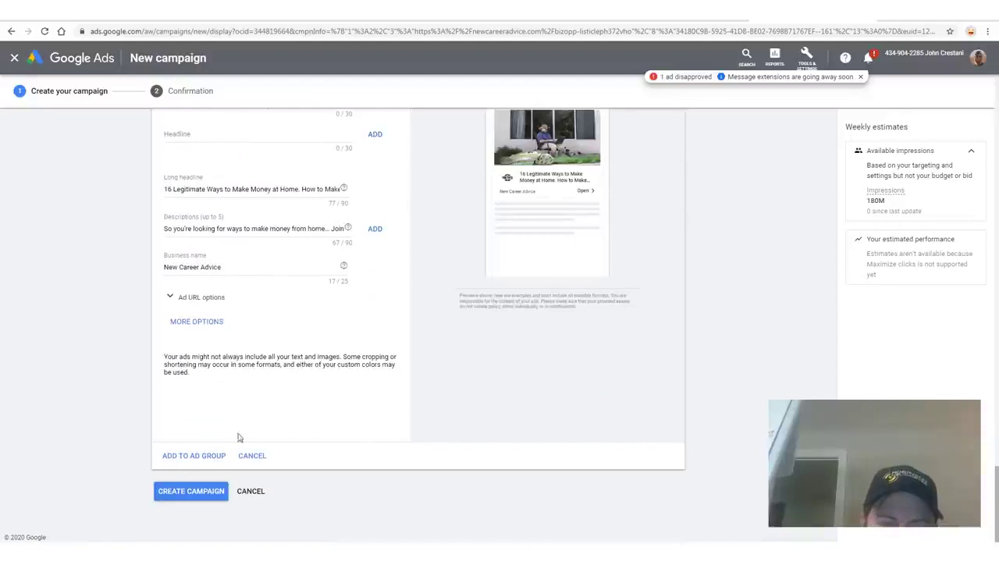
click(193, 455)
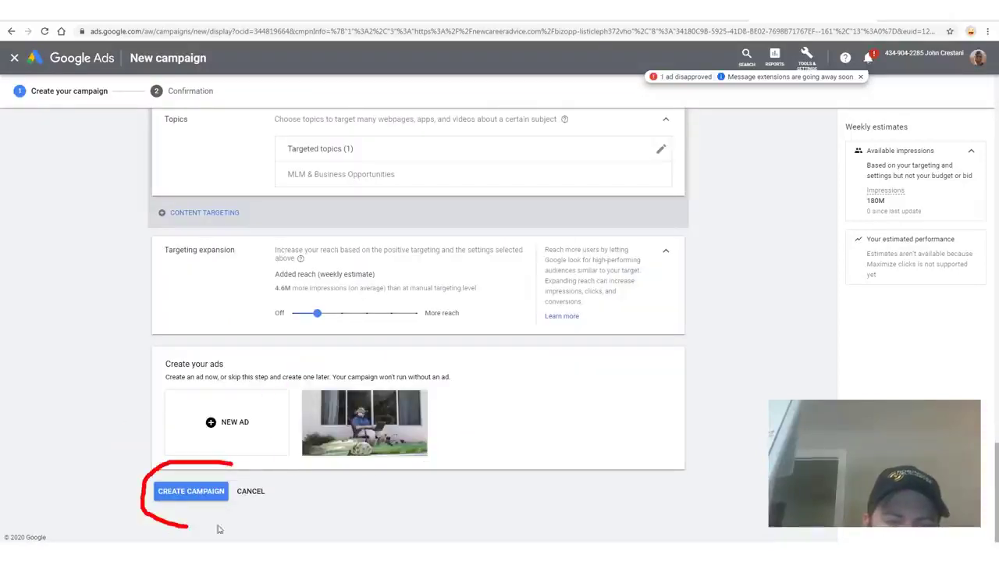
drag(121, 504, 156, 449)
drag(375, 160, 113, 406)
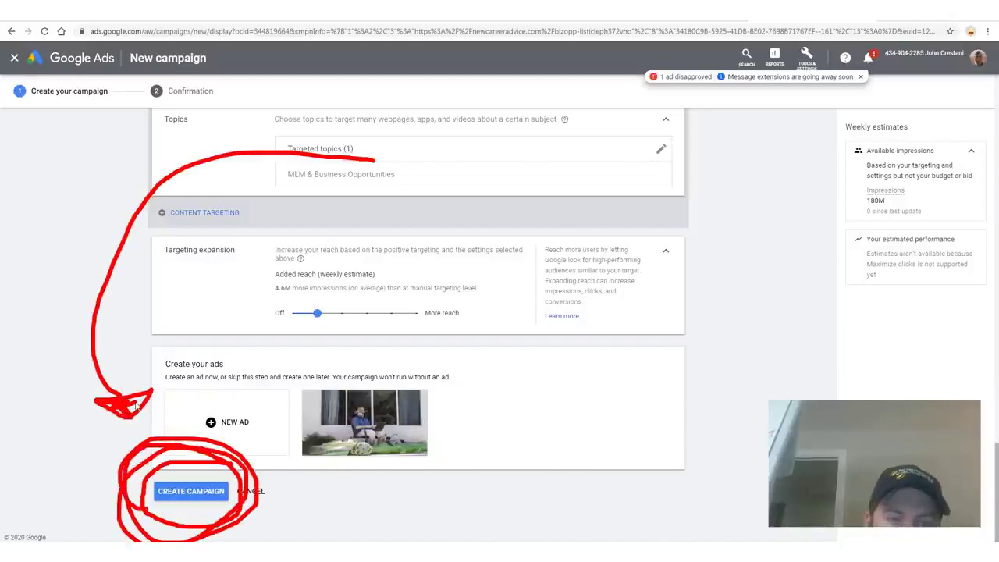
mouse_move(898, 384)
mouse_down()
mouse_move(421, 422)
mouse_move(277, 467)
mouse_move(317, 535)
mouse_move(305, 488)
mouse_up()
key(Escape)
click(191, 492)
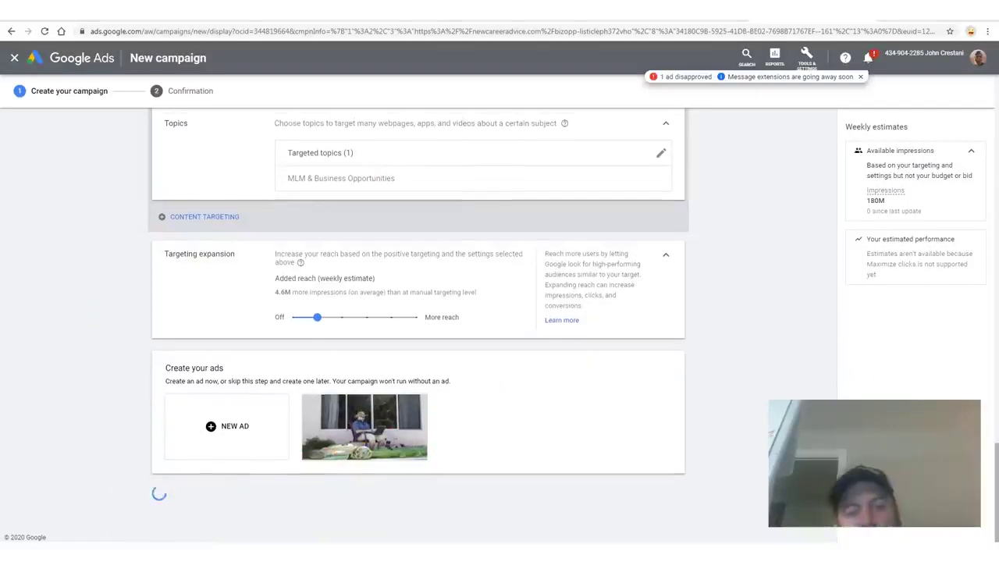